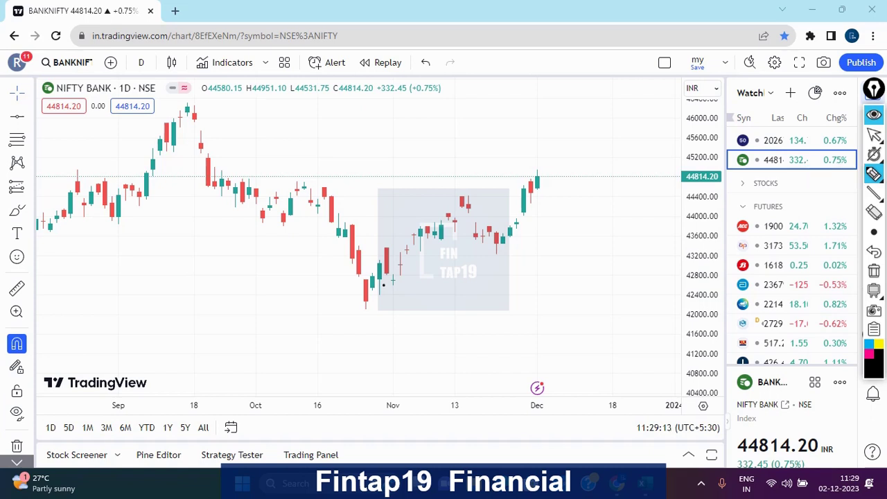
# Freehand-trace the rally to the mid-November high and the December bounce, and underline the late-October low.
pyautogui.moveTo(378, 291)
pyautogui.mouseDown()
pyautogui.moveTo(463, 194)
pyautogui.moveTo(482, 195)
pyautogui.moveTo(497, 251)
pyautogui.mouseUp()
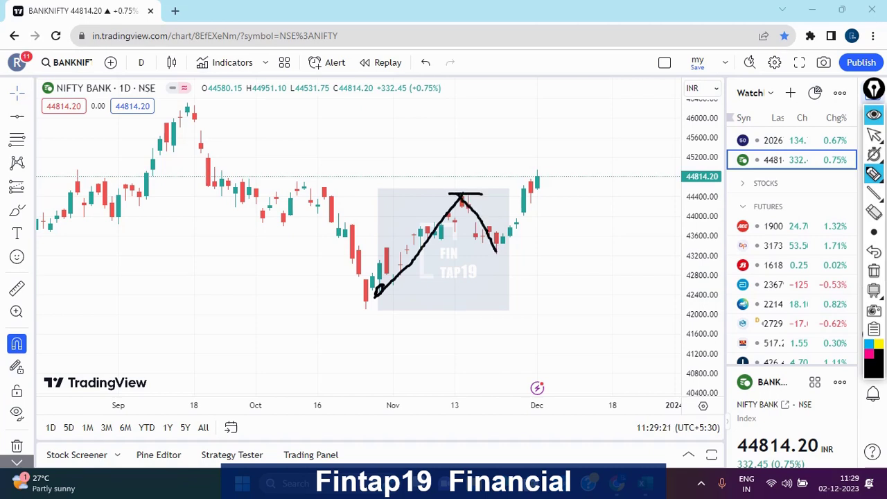
pyautogui.moveTo(497, 251); pyautogui.dragTo(535, 180)
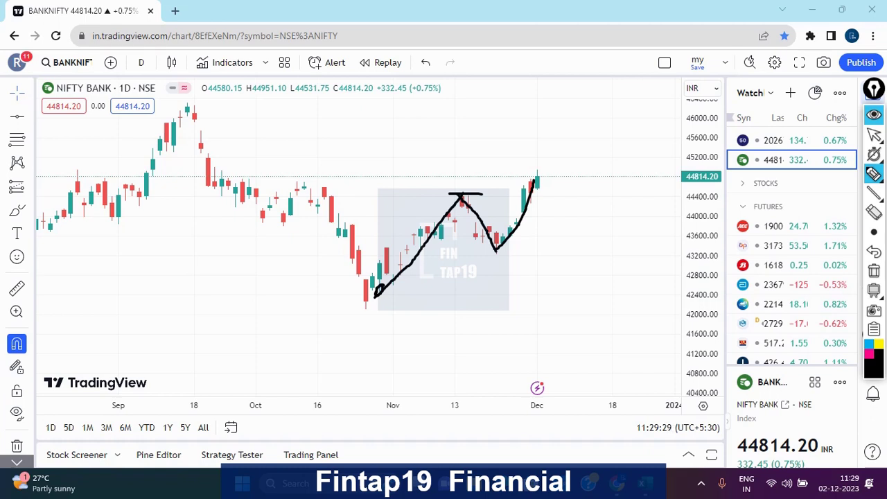
pyautogui.moveTo(356, 298); pyautogui.dragTo(422, 297)
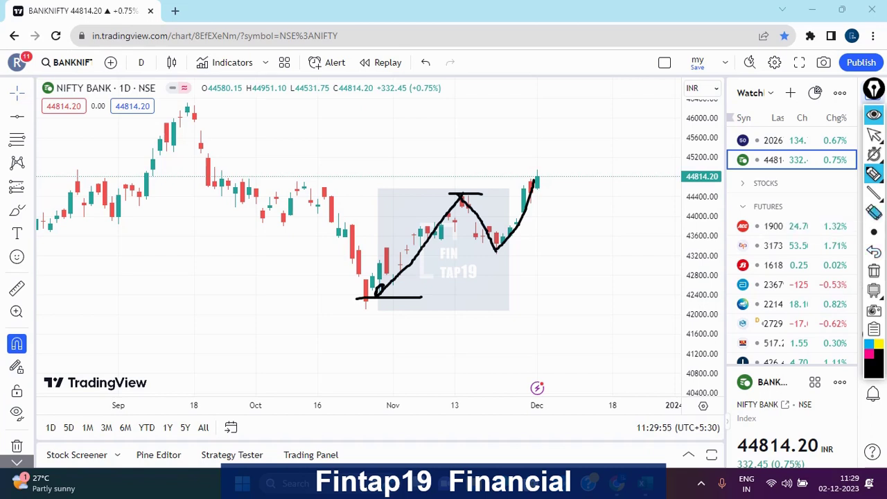
# Clear the swing sketch and draw the upper and lower edges of the October range.
pyautogui.click(874, 270)
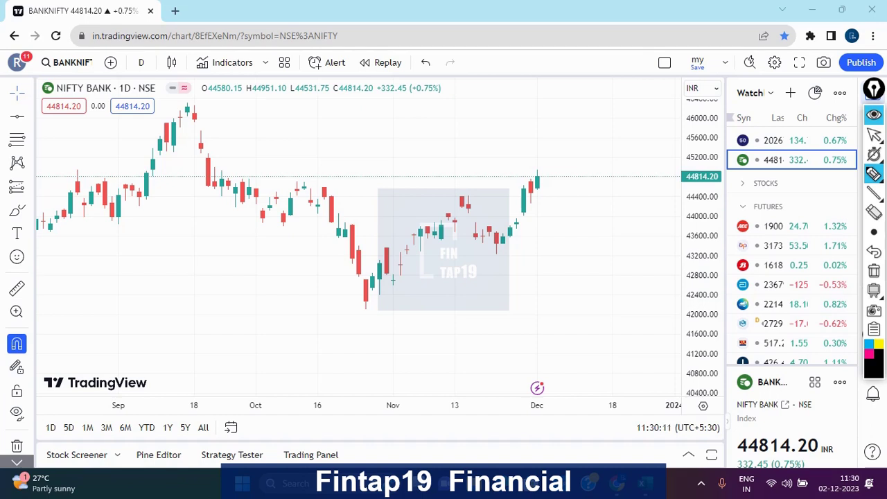
pyautogui.moveTo(277, 182); pyautogui.dragTo(361, 185)
pyautogui.moveTo(264, 223); pyautogui.dragTo(349, 223)
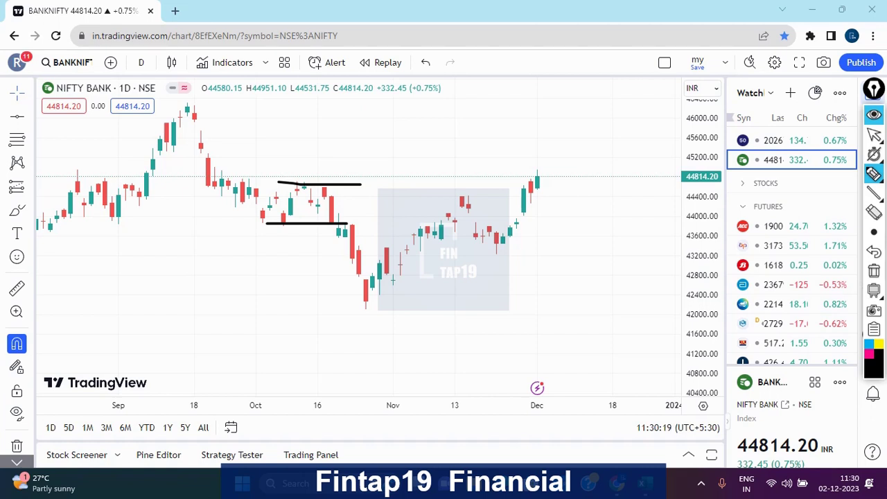
# Draw a diagonal falling from the September peak and horizontal levels across the September highs and lows.
pyautogui.moveTo(186, 104); pyautogui.dragTo(249, 194)
pyautogui.moveTo(176, 102); pyautogui.dragTo(338, 90)
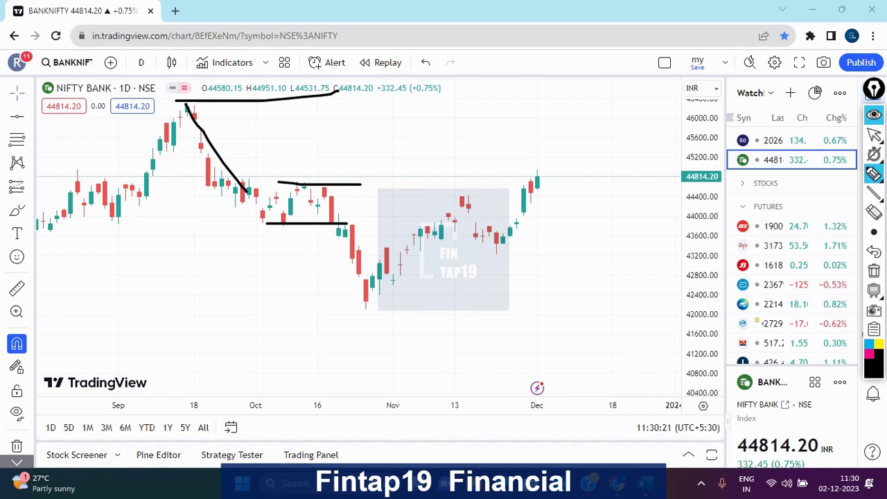
pyautogui.moveTo(361, 184); pyautogui.dragTo(492, 183)
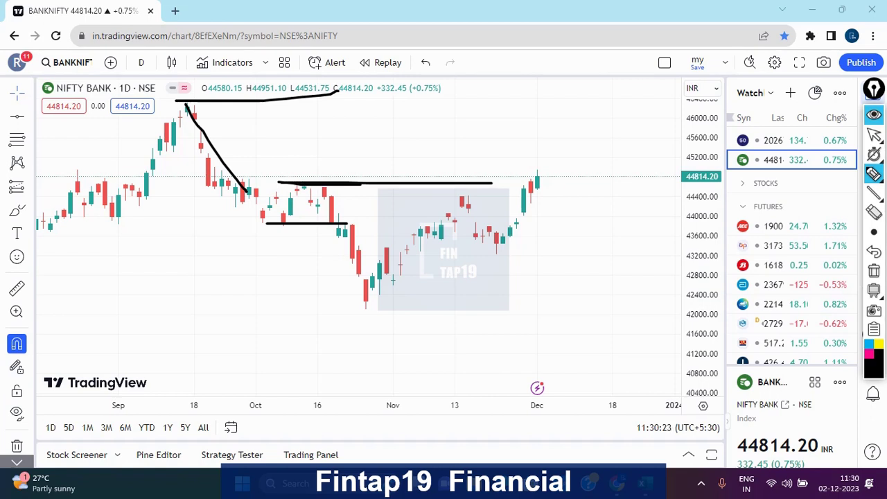
pyautogui.moveTo(104, 221); pyautogui.dragTo(279, 223)
pyautogui.moveTo(108, 182); pyautogui.dragTo(222, 174)
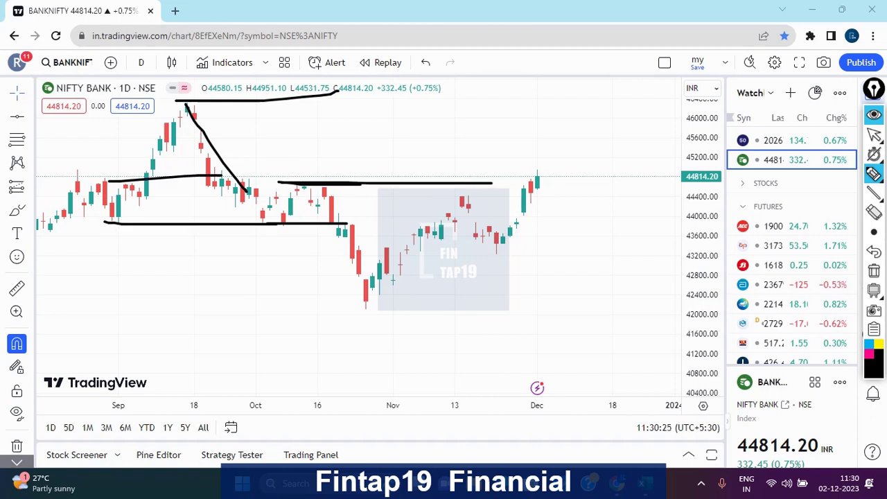
pyautogui.moveTo(150, 159); pyautogui.dragTo(278, 156)
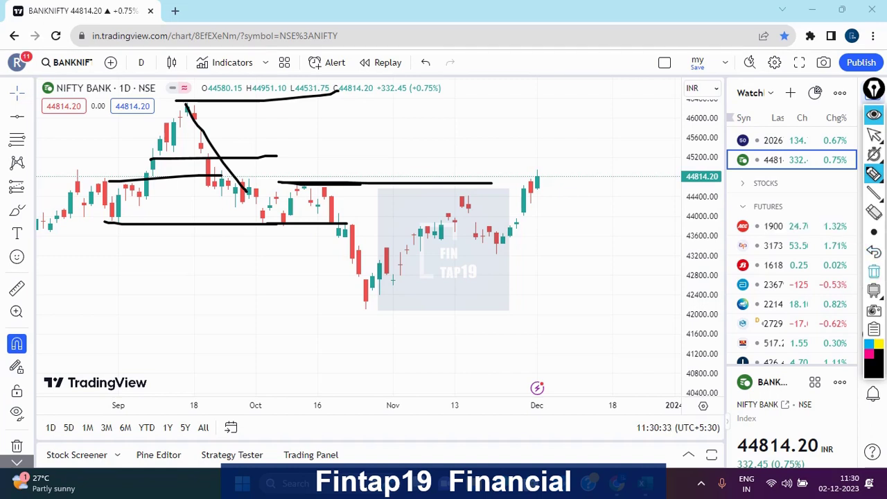
# Clear the marks, switch to the NIFTY chart, zoom out and reset the price scale.
pyautogui.click(874, 270)
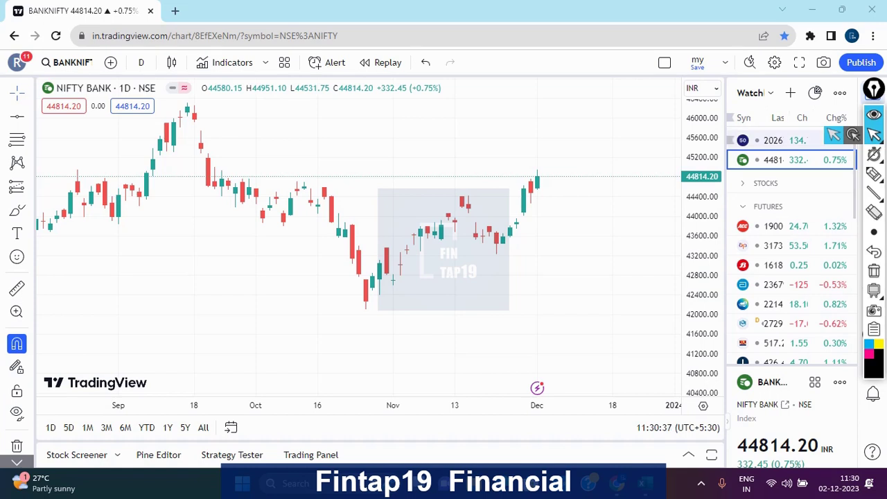
pyautogui.click(772, 142)
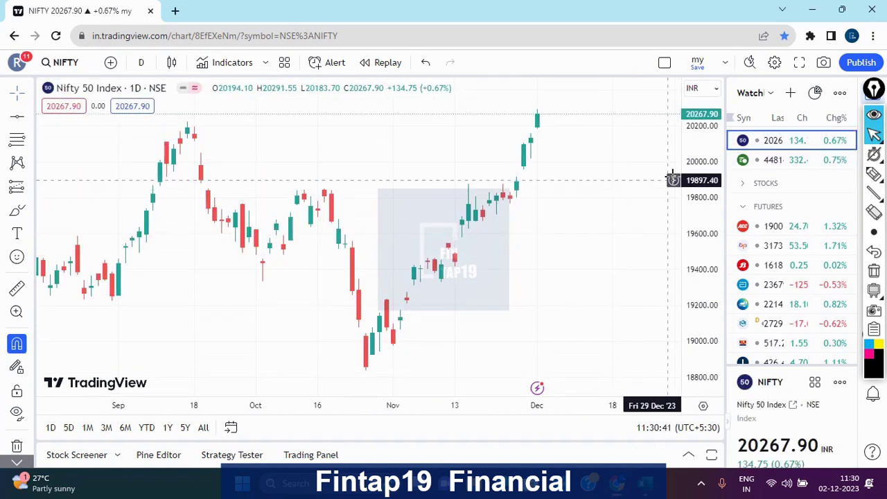
pyautogui.scroll(-2, 446, 143)
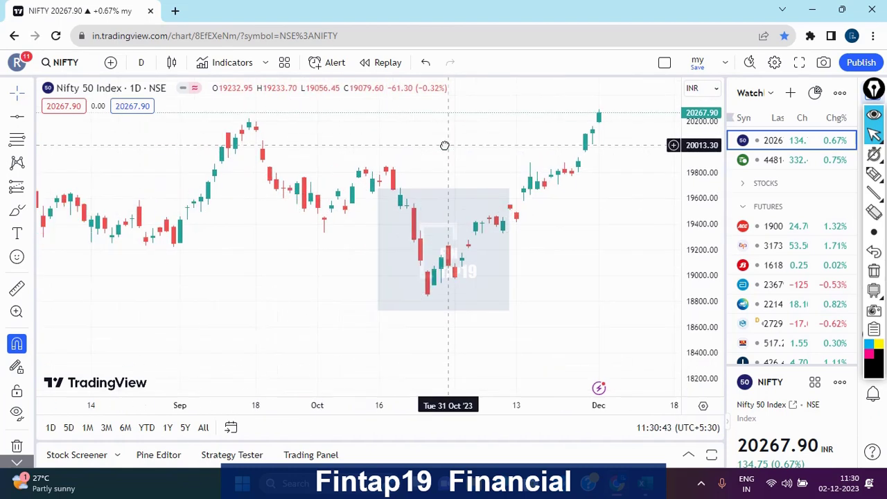
pyautogui.scroll(-2, 476, 208)
pyautogui.scroll(-2, 475, 207)
pyautogui.scroll(-1, 450, 179)
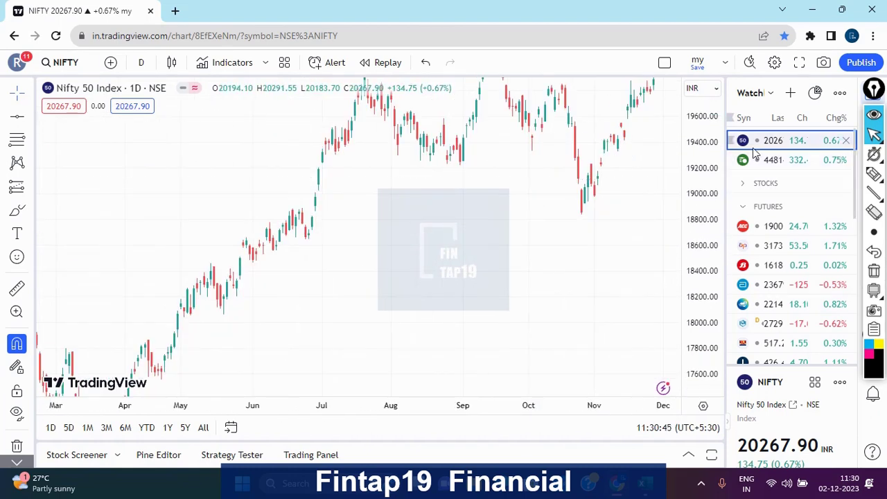
pyautogui.doubleClick(709, 166)
# Trace the NIFTY rally to the December high and a drop from that peak.
pyautogui.scroll(3, 337, 277)
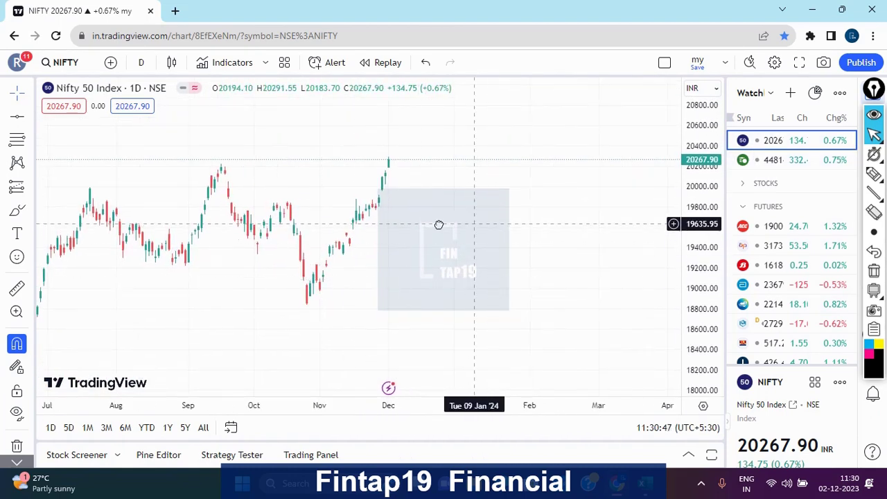
pyautogui.scroll(2, 420, 224)
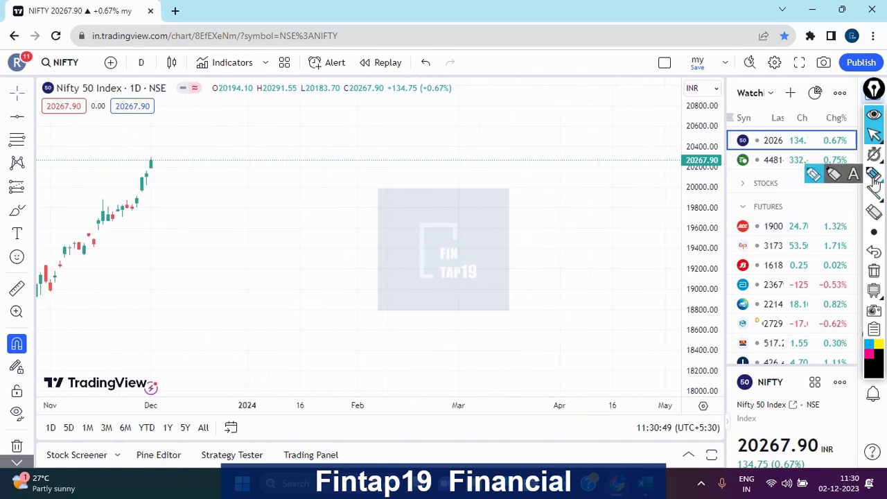
pyautogui.moveTo(75, 253)
pyautogui.mouseDown()
pyautogui.moveTo(129, 168)
pyautogui.moveTo(159, 197)
pyautogui.mouseUp()
pyautogui.moveTo(168, 230); pyautogui.dragTo(170, 237)
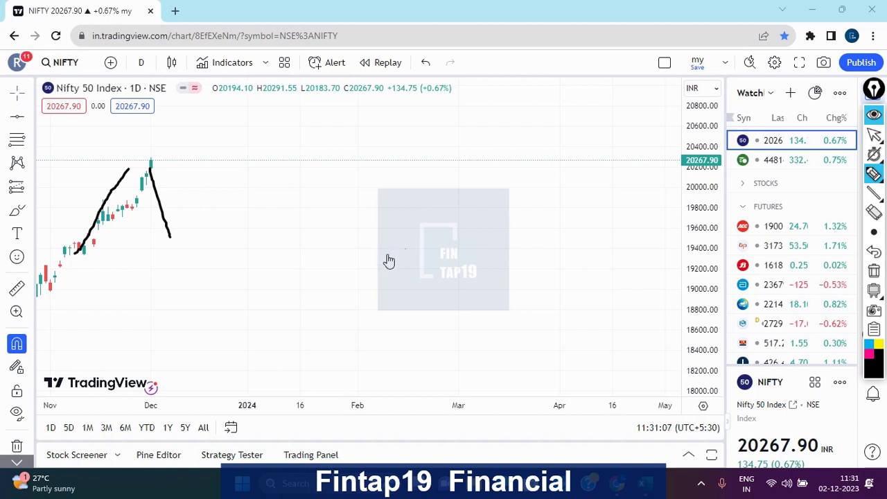
# Sketch the projected rise from a low, with lines at the peak and base, and circle the pullback box.
pyautogui.moveTo(262, 300)
pyautogui.mouseDown()
pyautogui.moveTo(254, 303)
pyautogui.moveTo(271, 300)
pyautogui.moveTo(338, 136)
pyautogui.moveTo(368, 161)
pyautogui.moveTo(394, 206)
pyautogui.moveTo(420, 205)
pyautogui.moveTo(378, 240)
pyautogui.moveTo(374, 212)
pyautogui.mouseUp()
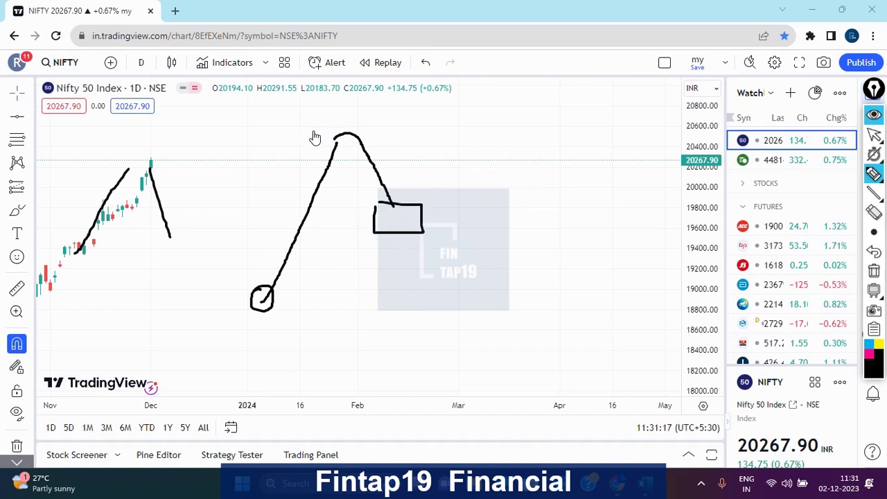
pyautogui.moveTo(312, 130); pyautogui.dragTo(419, 130)
pyautogui.click(230, 306)
pyautogui.moveTo(347, 311); pyautogui.dragTo(352, 307)
pyautogui.moveTo(396, 203); pyautogui.dragTo(422, 228)
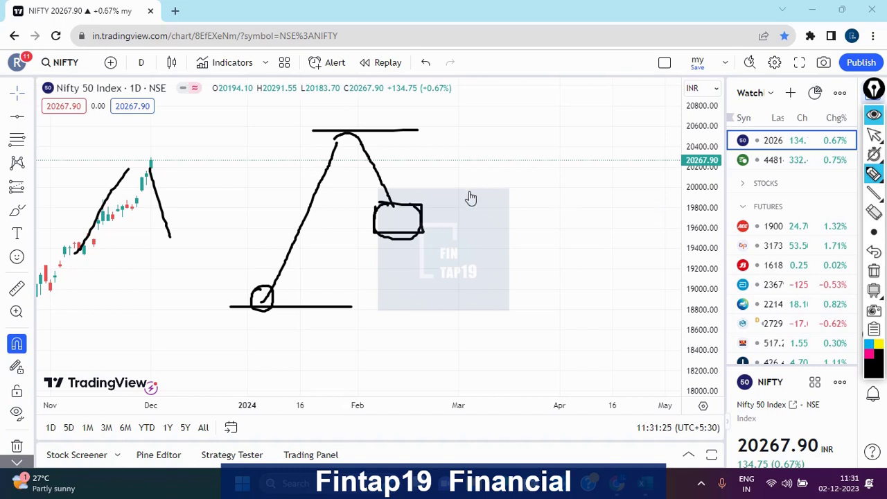
pyautogui.moveTo(382, 206)
pyautogui.mouseDown()
pyautogui.moveTo(415, 229)
pyautogui.moveTo(419, 181)
pyautogui.moveTo(472, 56)
pyautogui.moveTo(574, 30)
pyautogui.mouseUp()
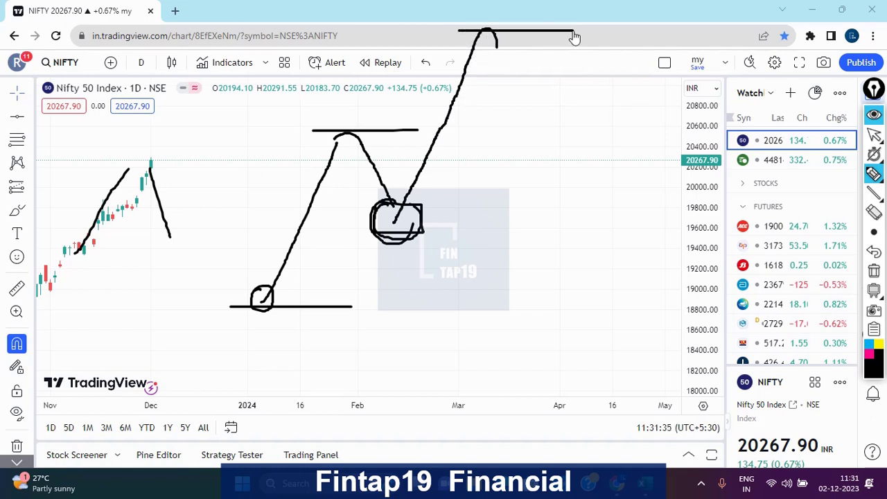
# Undo the extra peak strokes, redraw a longer peak line and extend the base line leftward.
pyautogui.moveTo(291, 133); pyautogui.dragTo(369, 137)
pyautogui.click(875, 254)
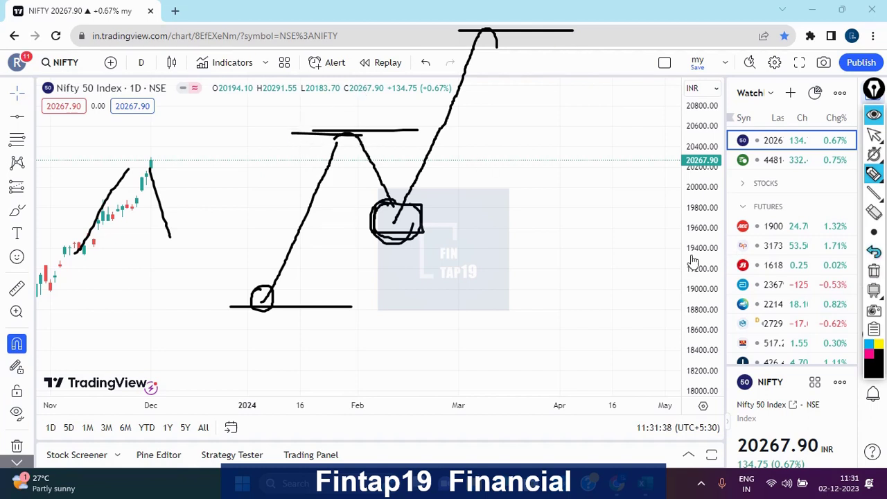
pyautogui.click(875, 253)
pyautogui.click(876, 255)
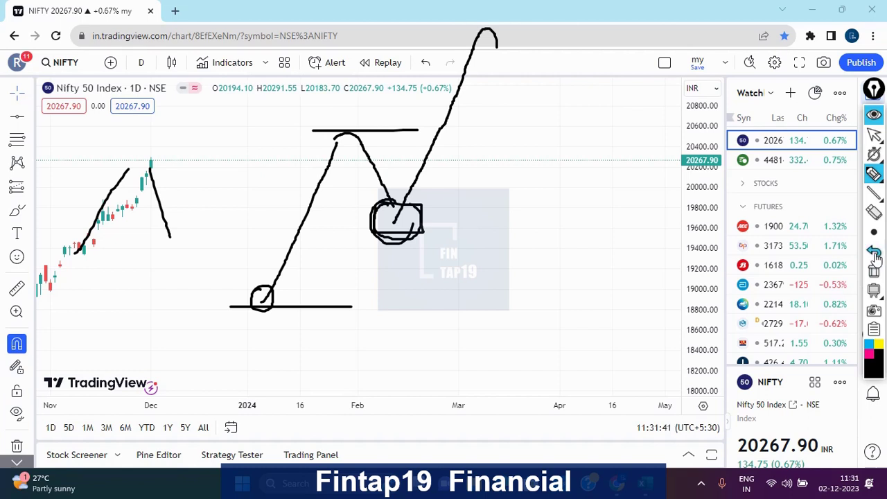
pyautogui.click(876, 257)
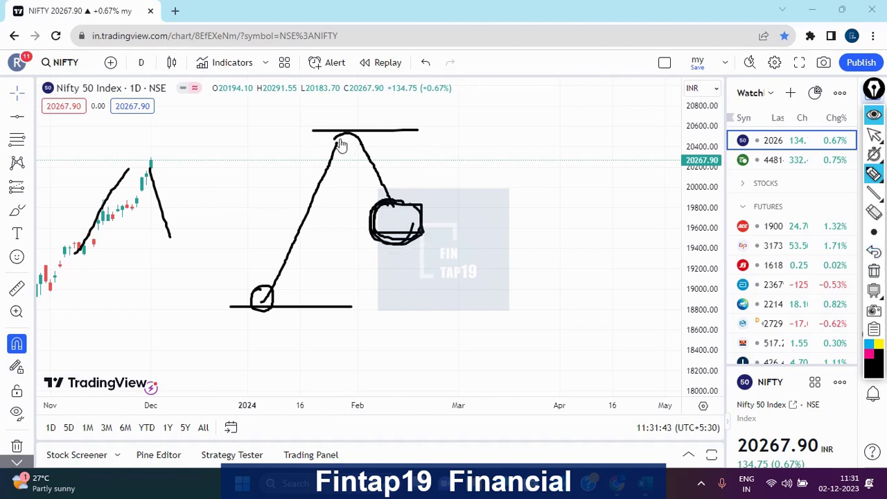
pyautogui.moveTo(296, 133); pyautogui.dragTo(433, 131)
pyautogui.moveTo(214, 307); pyautogui.dragTo(298, 307)
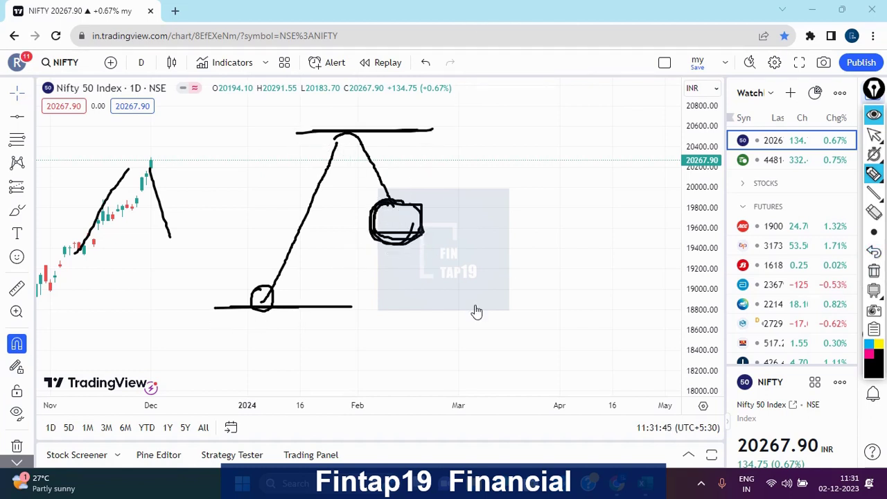
# Try a breakout rise and an alternative drop from the box, then undo them.
pyautogui.moveTo(405, 221); pyautogui.dragTo(498, 73)
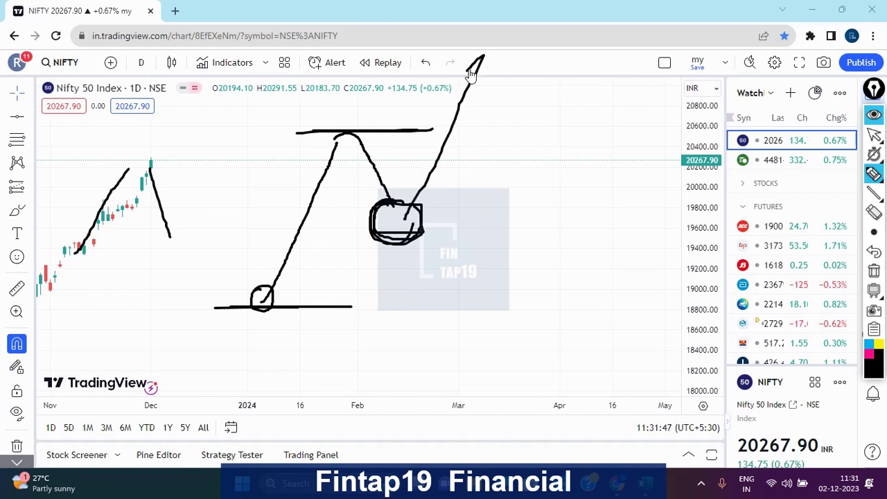
pyautogui.moveTo(400, 254); pyautogui.dragTo(473, 345)
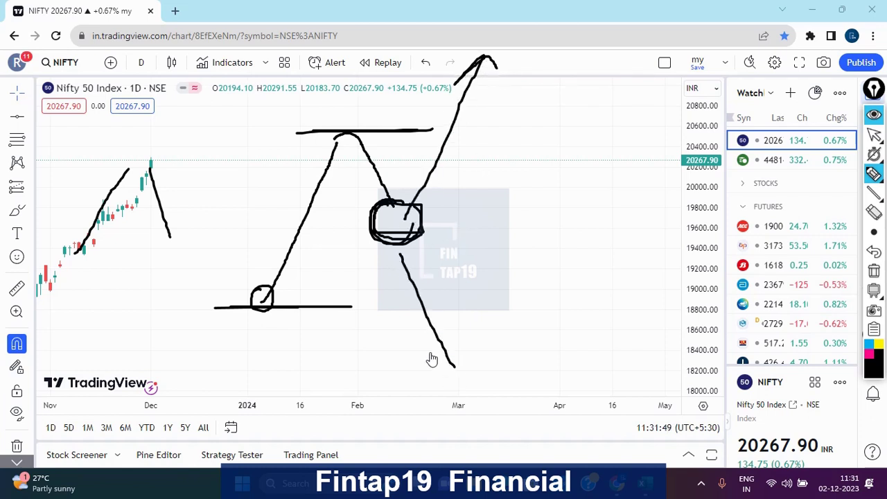
pyautogui.click(874, 252)
pyautogui.click(875, 252)
# Sketch a breakout above the peak line with a new top level, and a fall with a bottom line.
pyautogui.click(875, 252)
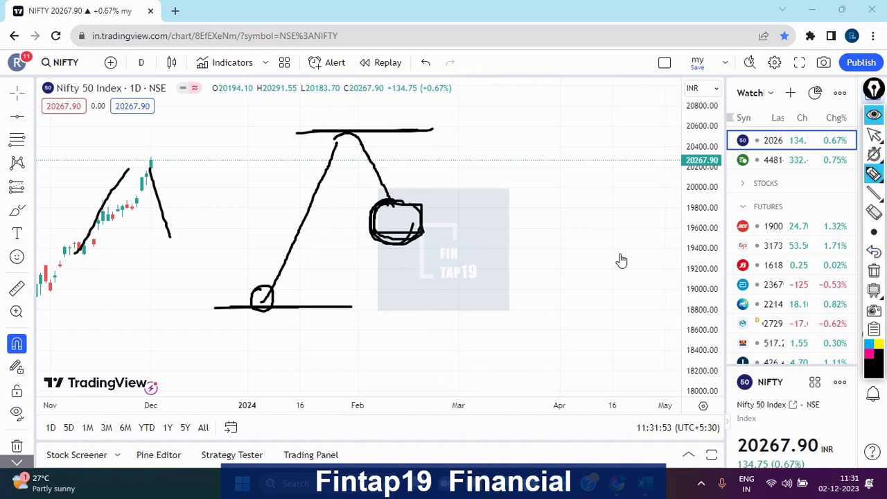
pyautogui.moveTo(395, 224); pyautogui.dragTo(427, 229)
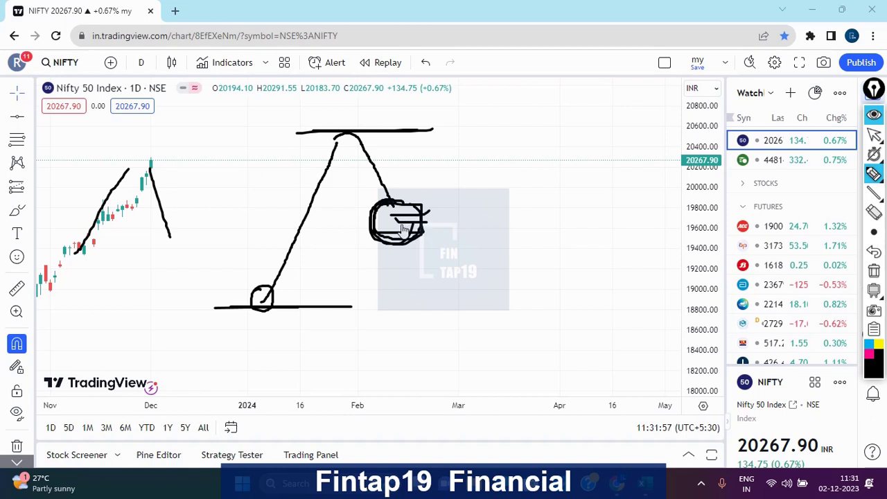
pyautogui.moveTo(402, 227)
pyautogui.mouseDown()
pyautogui.moveTo(470, 27)
pyautogui.moveTo(479, 40)
pyautogui.mouseUp()
pyautogui.moveTo(440, 18); pyautogui.dragTo(523, 15)
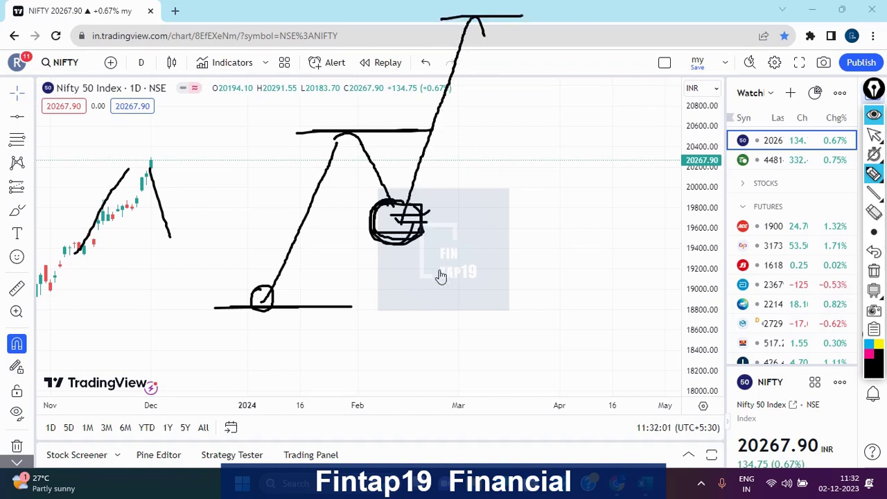
pyautogui.moveTo(223, 312); pyautogui.dragTo(303, 310)
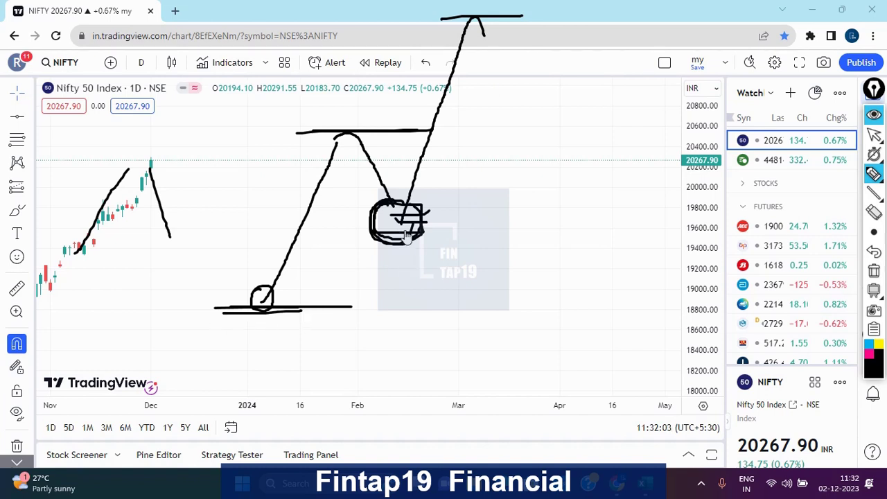
pyautogui.moveTo(407, 235); pyautogui.dragTo(445, 373)
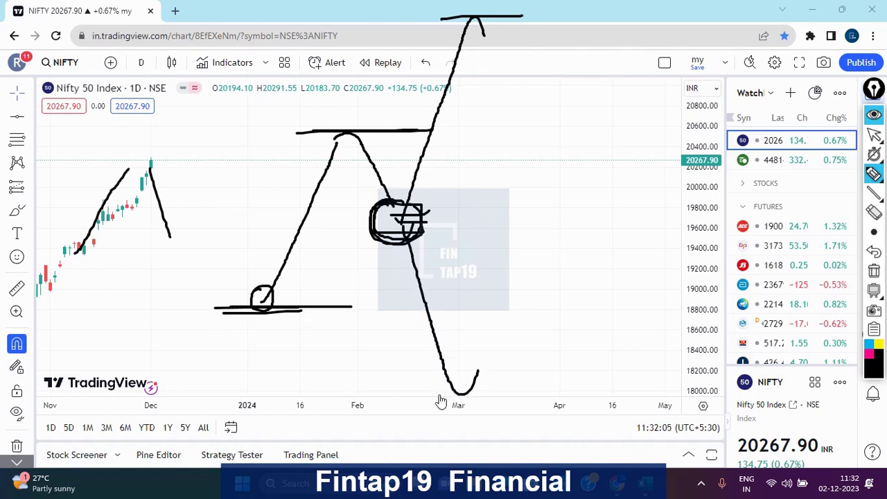
pyautogui.moveTo(438, 395); pyautogui.dragTo(501, 394)
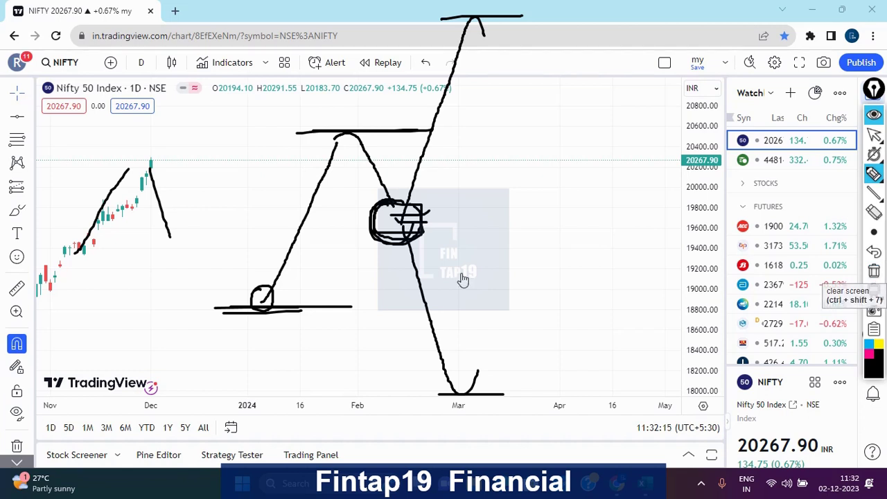
# Draw rising and falling swings with top and bottom levels, then erase all drawings.
pyautogui.moveTo(423, 223); pyautogui.dragTo(479, 99)
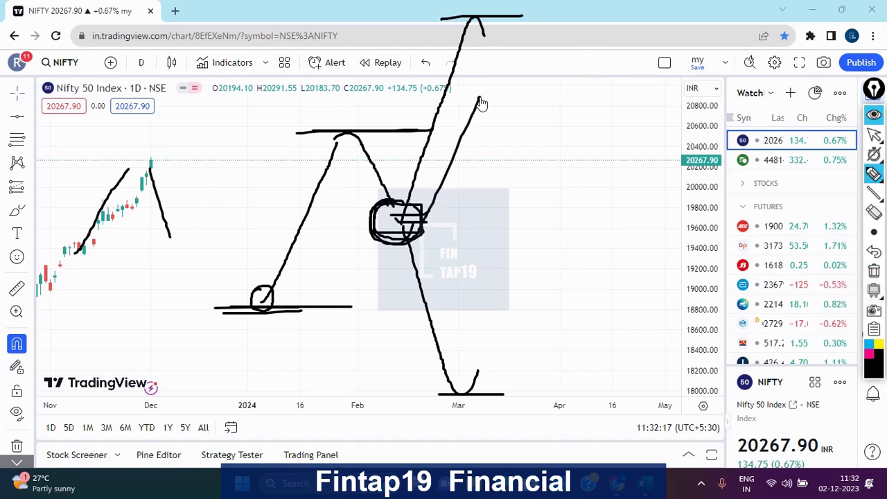
pyautogui.moveTo(434, 236); pyautogui.dragTo(503, 70)
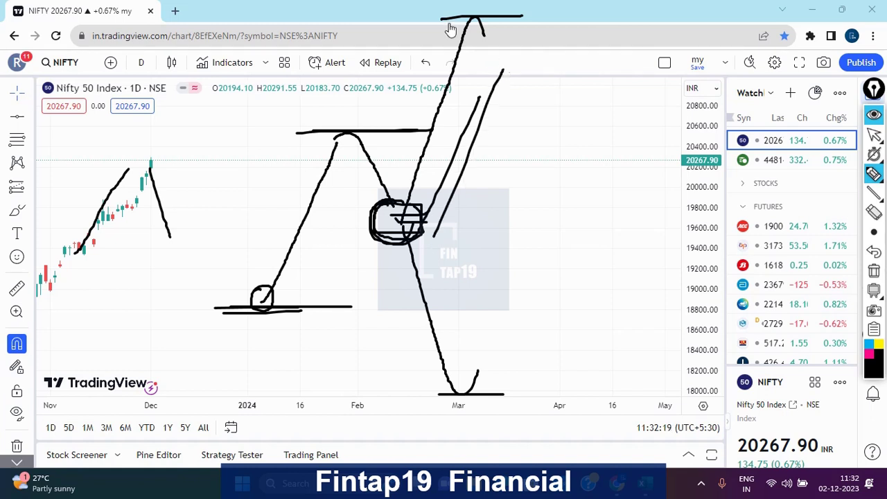
pyautogui.moveTo(431, 21)
pyautogui.mouseDown()
pyautogui.moveTo(557, 21)
pyautogui.moveTo(425, 28)
pyautogui.mouseUp()
pyautogui.moveTo(409, 226); pyautogui.dragTo(477, 394)
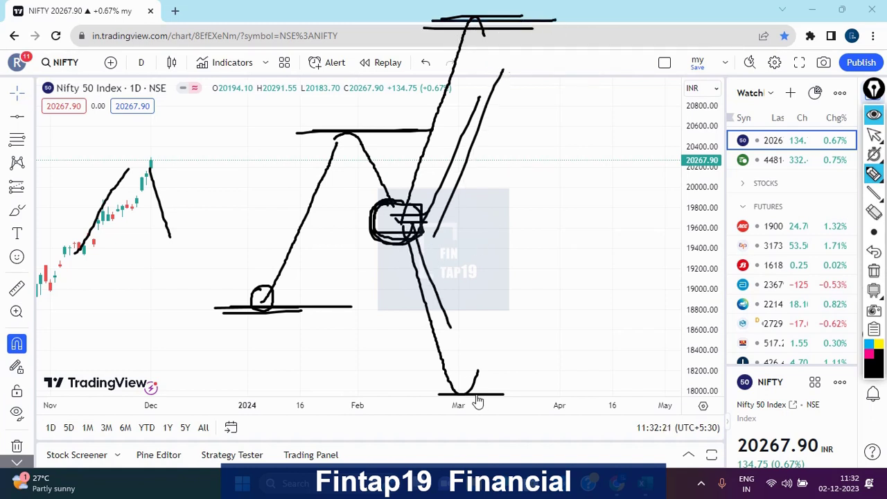
pyautogui.moveTo(406, 397)
pyautogui.mouseDown()
pyautogui.moveTo(516, 387)
pyautogui.moveTo(419, 402)
pyautogui.moveTo(523, 368)
pyautogui.mouseUp()
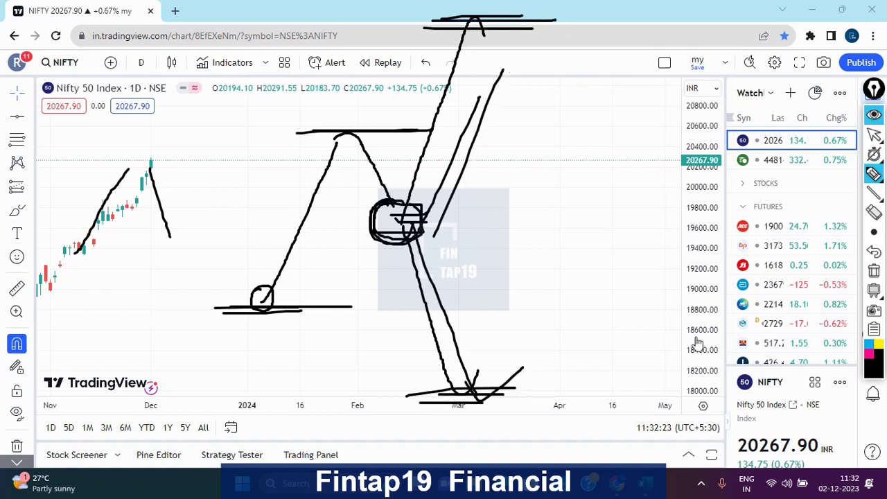
pyautogui.click(876, 273)
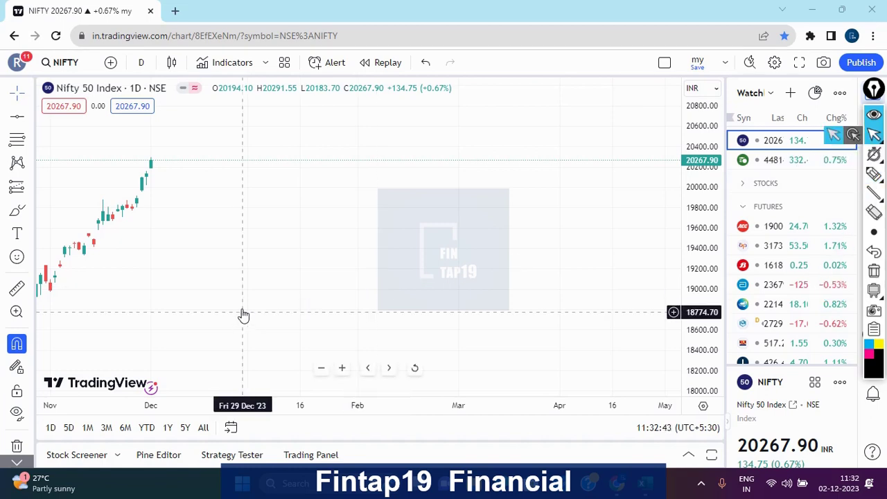
pyautogui.moveTo(388, 262); pyautogui.dragTo(550, 218)
pyautogui.moveTo(352, 194); pyautogui.dragTo(468, 276)
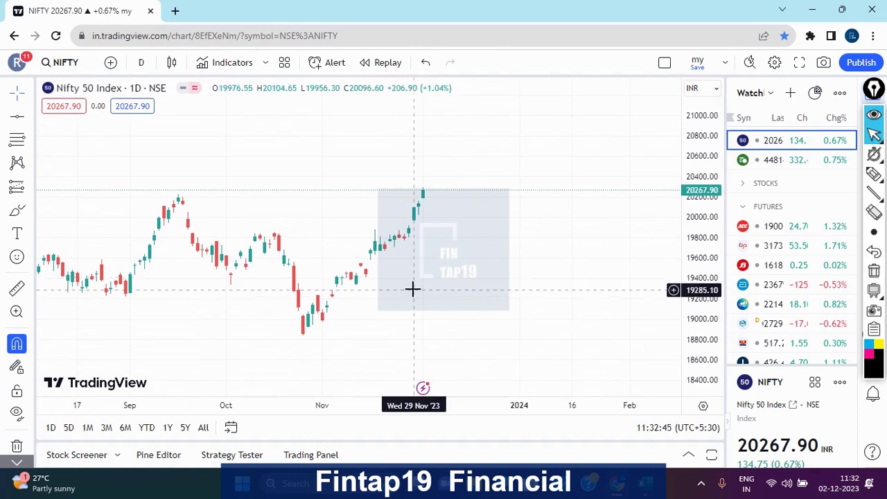
pyautogui.moveTo(412, 289); pyautogui.dragTo(532, 242)
pyautogui.moveTo(698, 284); pyautogui.dragTo(698, 256)
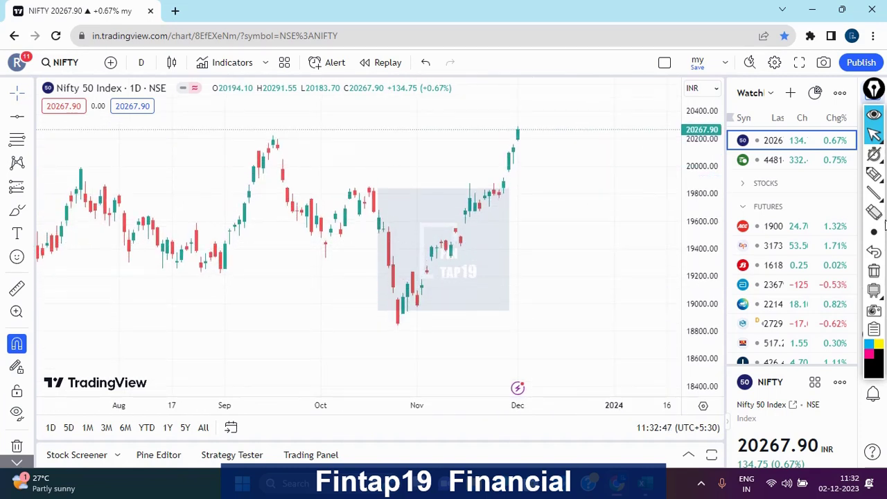
pyautogui.moveTo(478, 208)
pyautogui.mouseDown()
pyautogui.moveTo(489, 188)
pyautogui.moveTo(475, 218)
pyautogui.mouseUp()
pyautogui.moveTo(495, 184); pyautogui.dragTo(501, 200)
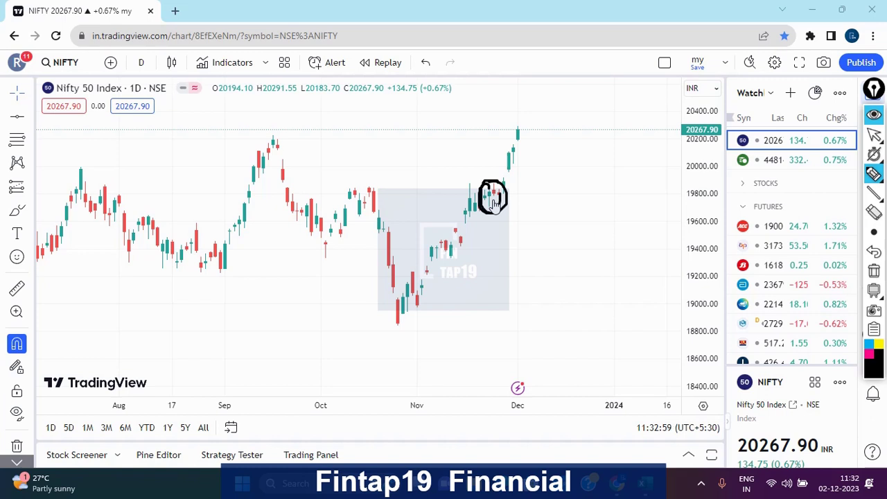
pyautogui.moveTo(490, 196); pyautogui.dragTo(487, 200)
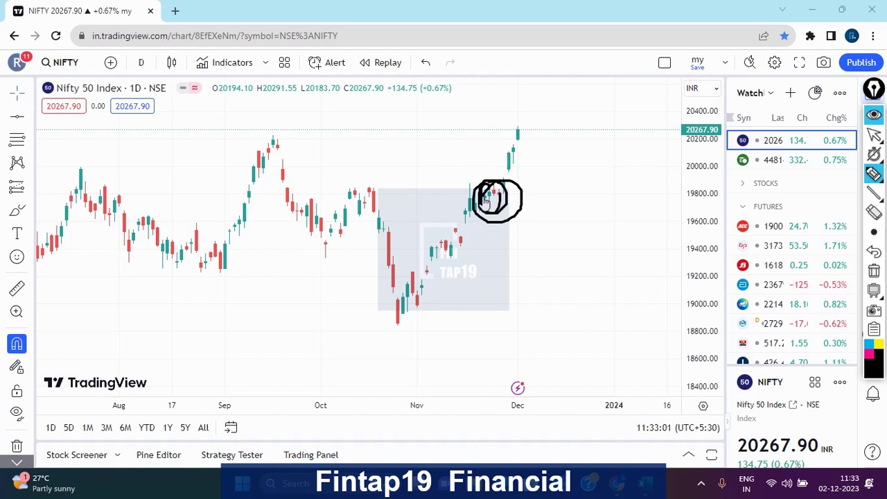
pyautogui.moveTo(390, 330); pyautogui.dragTo(434, 335)
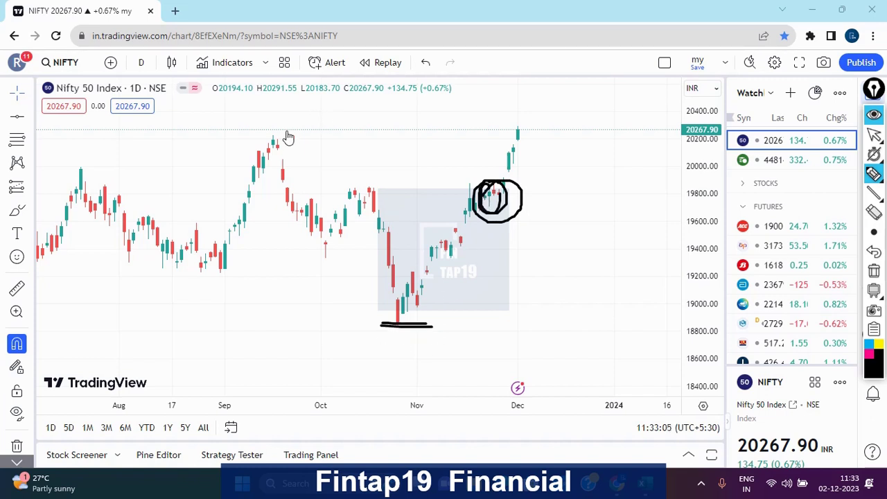
pyautogui.moveTo(283, 138)
pyautogui.mouseDown()
pyautogui.moveTo(258, 135)
pyautogui.moveTo(321, 136)
pyautogui.mouseUp()
pyautogui.moveTo(261, 115)
pyautogui.mouseDown()
pyautogui.moveTo(273, 136)
pyautogui.moveTo(312, 95)
pyautogui.mouseUp()
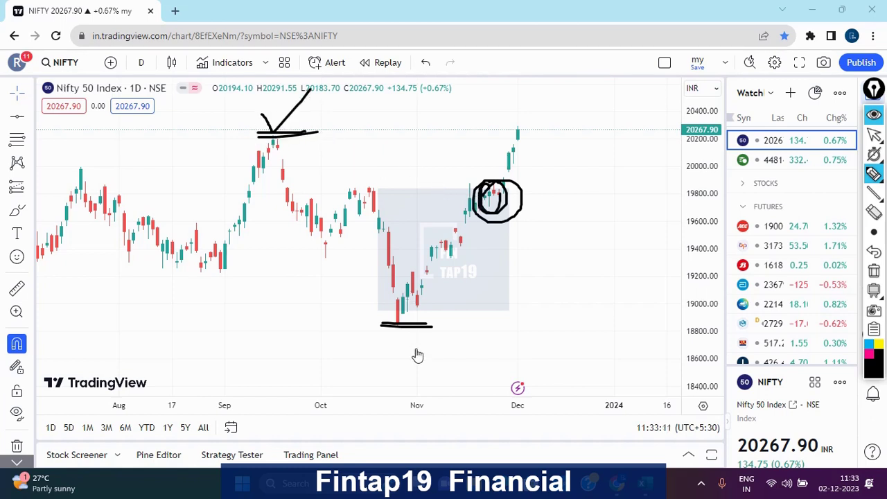
pyautogui.moveTo(397, 327)
pyautogui.mouseDown()
pyautogui.moveTo(432, 334)
pyautogui.moveTo(446, 321)
pyautogui.mouseUp()
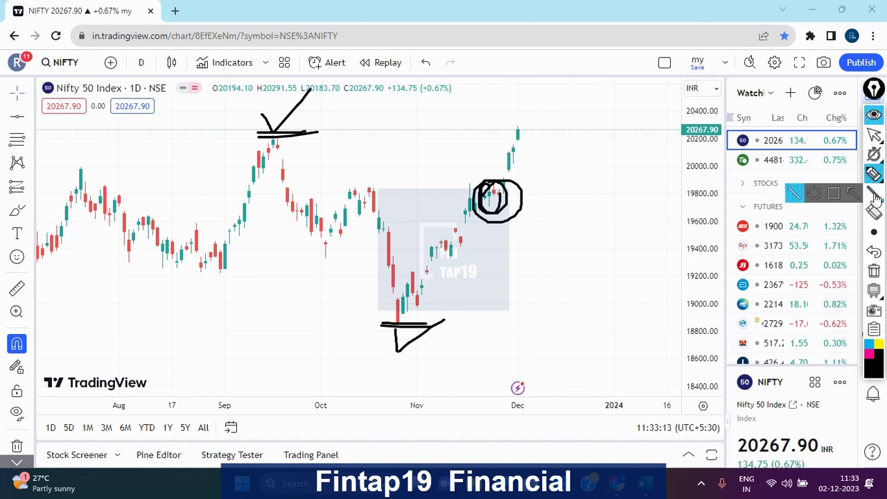
pyautogui.click(874, 272)
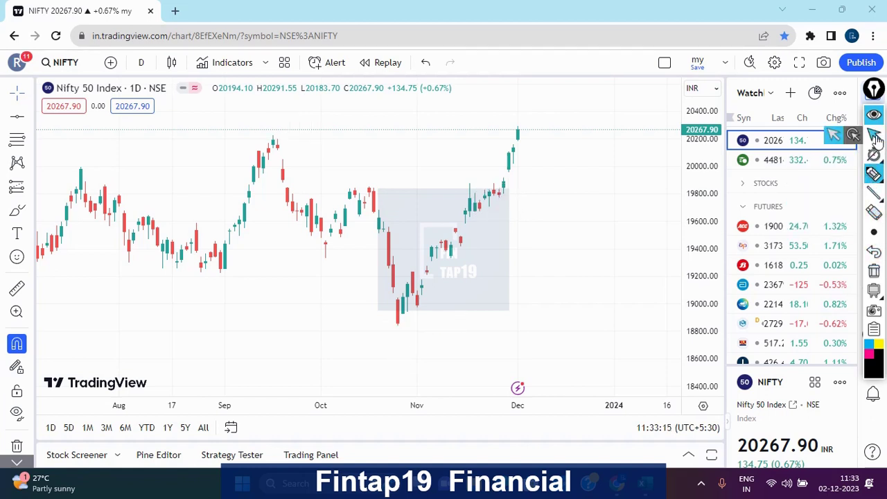
pyautogui.moveTo(368, 208); pyautogui.dragTo(576, 204)
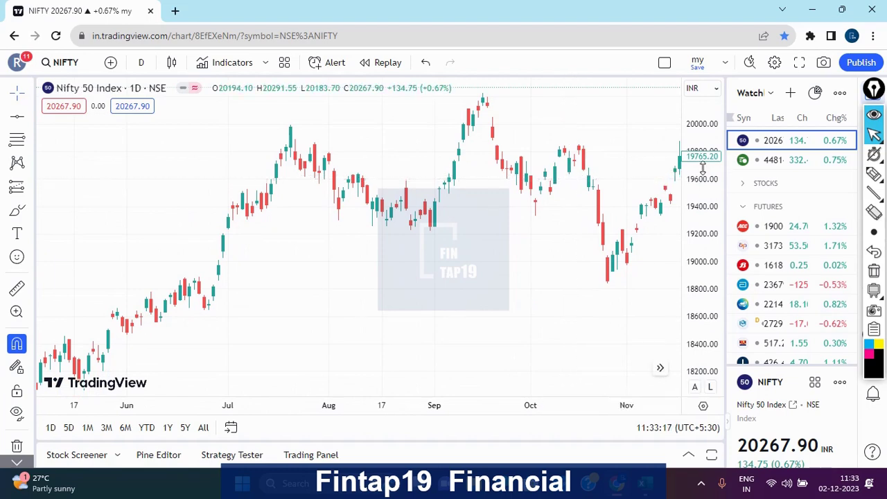
pyautogui.scroll(-3, 476, 263)
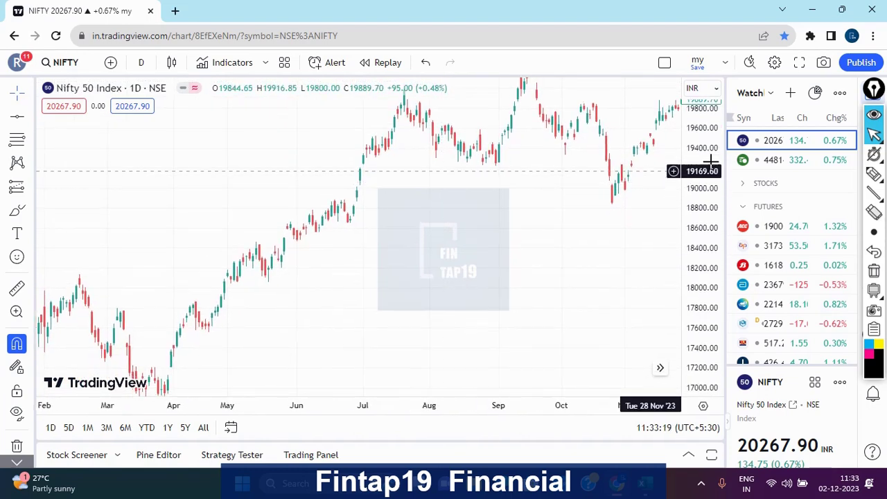
pyautogui.click(875, 176)
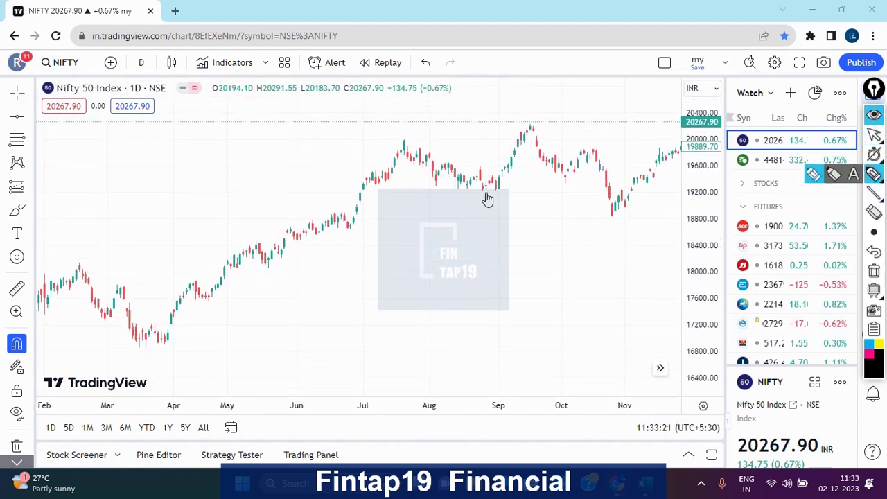
pyautogui.moveTo(492, 185); pyautogui.dragTo(505, 194)
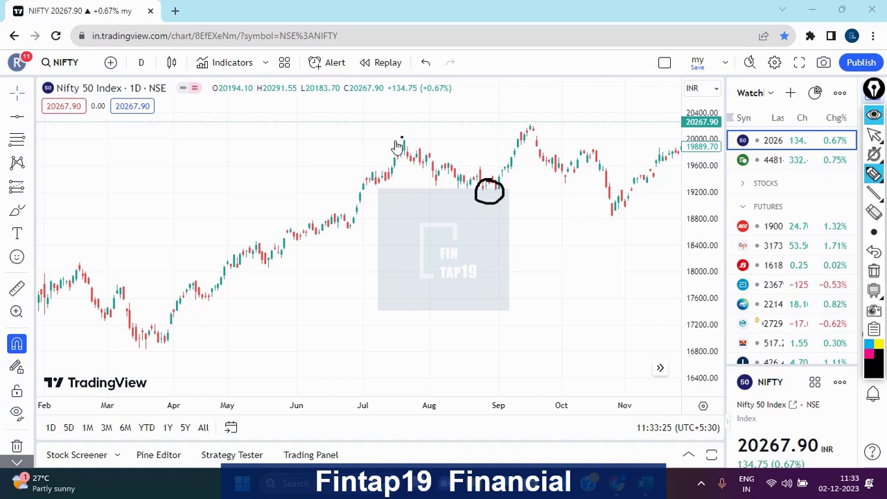
pyautogui.moveTo(408, 139)
pyautogui.mouseDown()
pyautogui.moveTo(396, 141)
pyautogui.moveTo(394, 127)
pyautogui.moveTo(433, 103)
pyautogui.mouseUp()
pyautogui.moveTo(147, 341)
pyautogui.mouseDown()
pyautogui.moveTo(130, 351)
pyautogui.moveTo(143, 365)
pyautogui.moveTo(206, 337)
pyautogui.mouseUp()
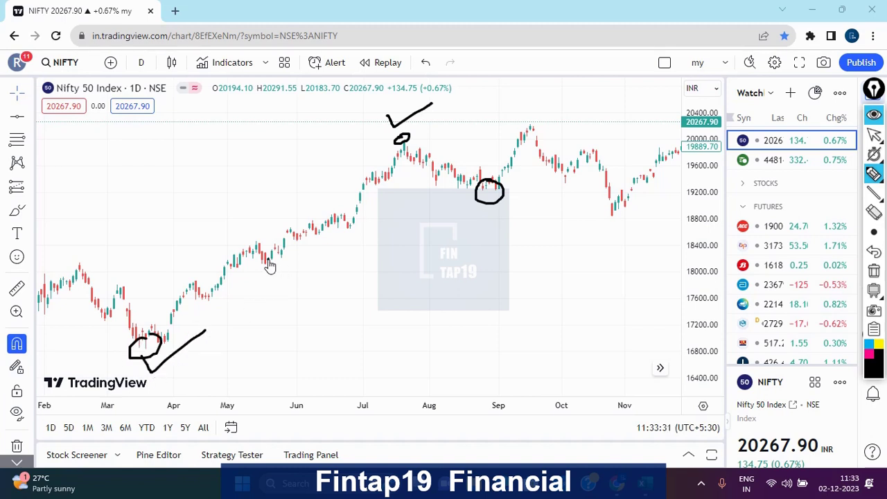
pyautogui.moveTo(271, 259); pyautogui.dragTo(271, 267)
pyautogui.moveTo(489, 185)
pyautogui.mouseDown()
pyautogui.moveTo(500, 202)
pyautogui.moveTo(488, 201)
pyautogui.mouseUp()
pyautogui.moveTo(374, 139); pyautogui.dragTo(477, 132)
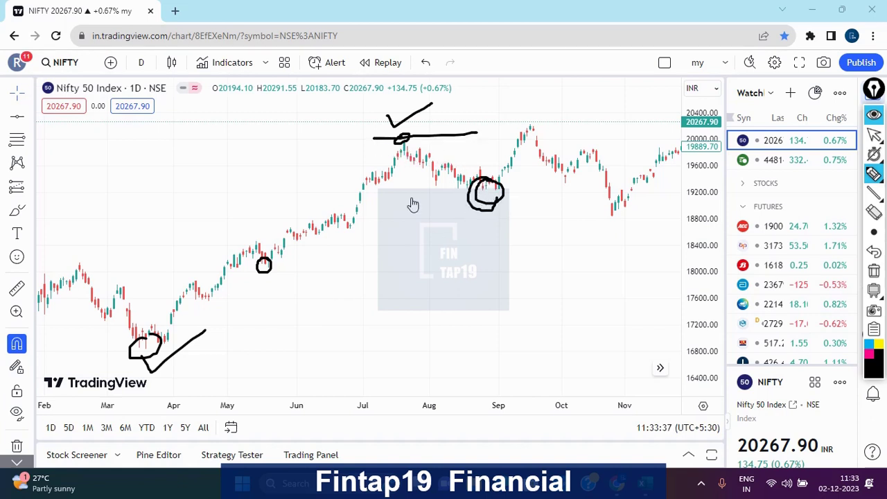
pyautogui.moveTo(109, 349); pyautogui.dragTo(223, 335)
pyautogui.click(874, 135)
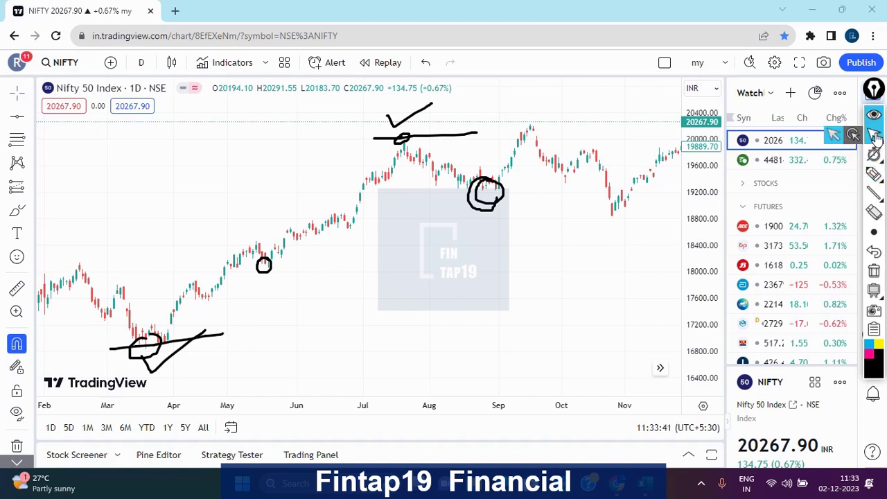
pyautogui.click(874, 270)
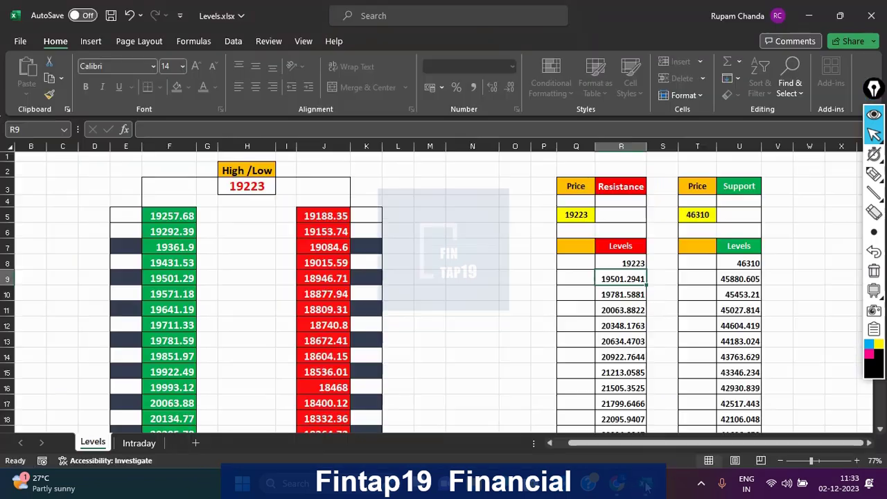
# In Levels.xlsx, pen-circle the High/Low value 19223 and the green column of calculated levels.
pyautogui.click(644, 484)
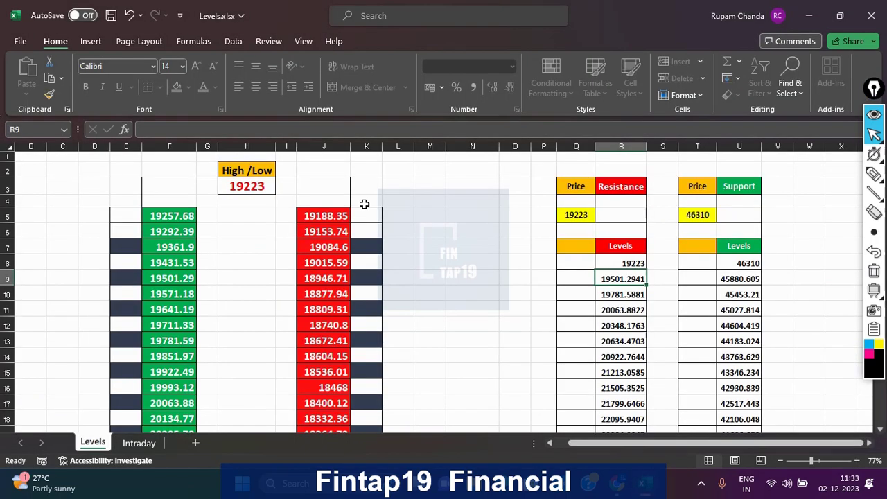
pyautogui.click(875, 174)
pyautogui.moveTo(232, 142); pyautogui.dragTo(267, 127)
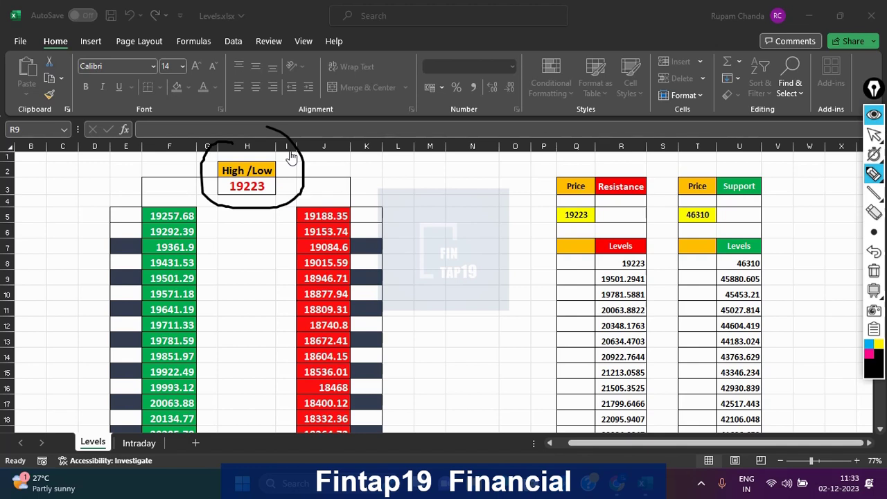
pyautogui.moveTo(214, 209)
pyautogui.mouseDown()
pyautogui.moveTo(276, 192)
pyautogui.moveTo(208, 207)
pyautogui.mouseUp()
pyautogui.moveTo(164, 189)
pyautogui.mouseDown()
pyautogui.moveTo(118, 410)
pyautogui.moveTo(225, 228)
pyautogui.moveTo(250, 260)
pyautogui.mouseUp()
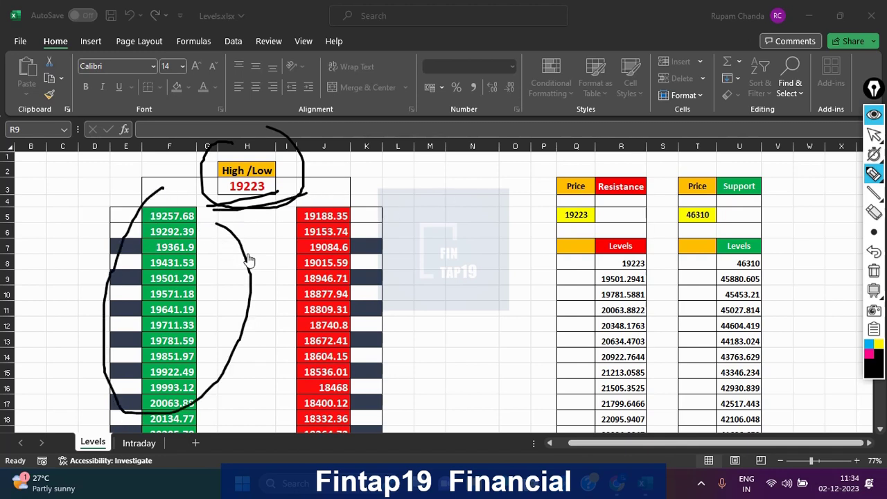
pyautogui.moveTo(215, 109)
pyautogui.mouseDown()
pyautogui.moveTo(66, 221)
pyautogui.moveTo(46, 328)
pyautogui.mouseUp()
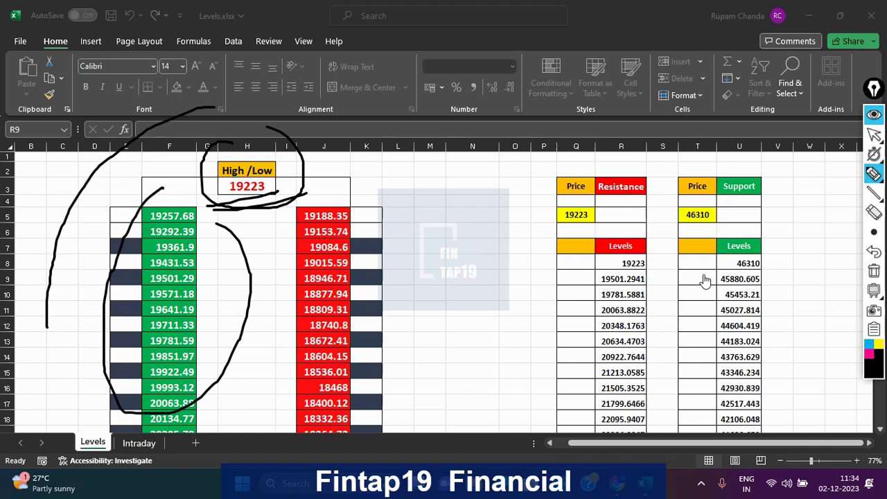
# Redraw a loop around the High/Low, resistance and support tables, then clear all drawings.
pyautogui.click(874, 271)
pyautogui.moveTo(161, 109)
pyautogui.mouseDown()
pyautogui.moveTo(85, 321)
pyautogui.moveTo(397, 420)
pyautogui.moveTo(235, 104)
pyautogui.mouseUp()
pyautogui.moveTo(662, 125)
pyautogui.mouseDown()
pyautogui.moveTo(555, 412)
pyautogui.moveTo(770, 184)
pyautogui.moveTo(727, 174)
pyautogui.mouseUp()
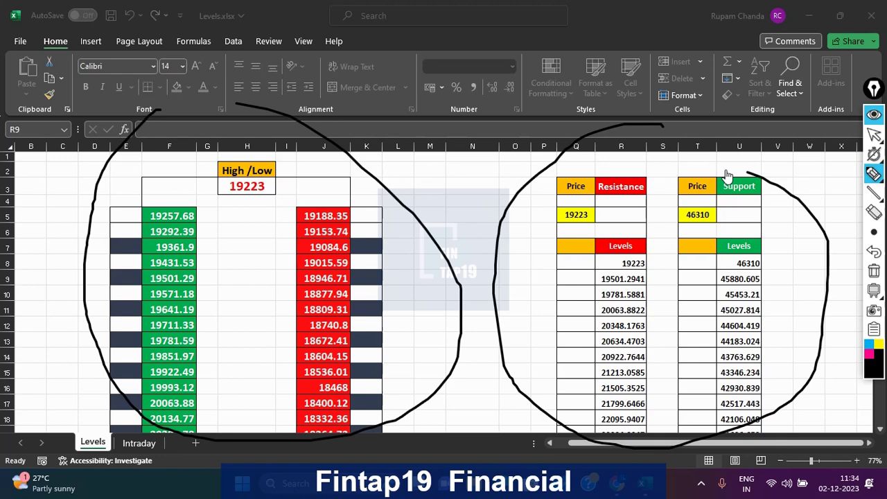
pyautogui.click(874, 271)
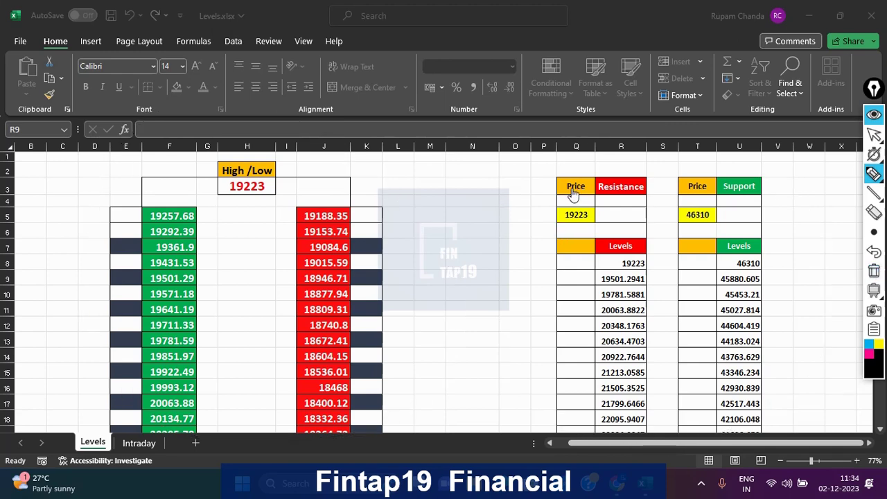
pyautogui.moveTo(413, 201); pyautogui.dragTo(485, 201)
pyautogui.moveTo(405, 251); pyautogui.dragTo(478, 245)
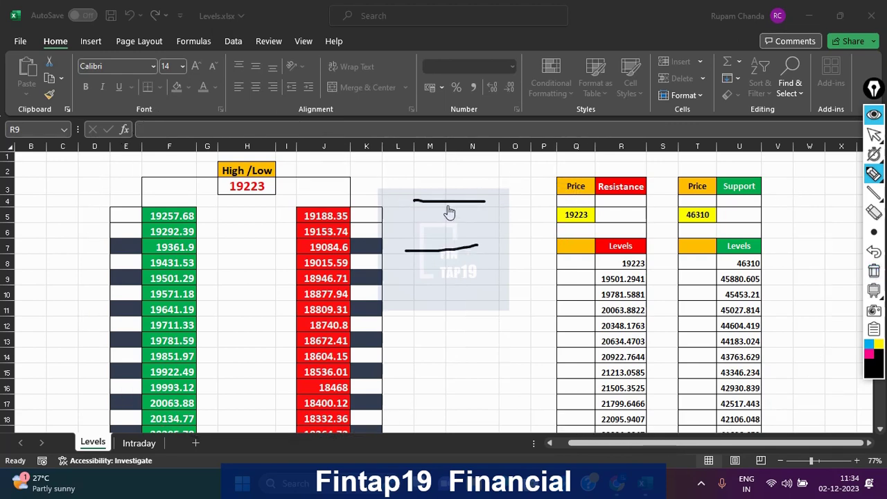
pyautogui.moveTo(449, 205)
pyautogui.mouseDown()
pyautogui.moveTo(450, 248)
pyautogui.moveTo(459, 237)
pyautogui.moveTo(451, 219)
pyautogui.mouseUp()
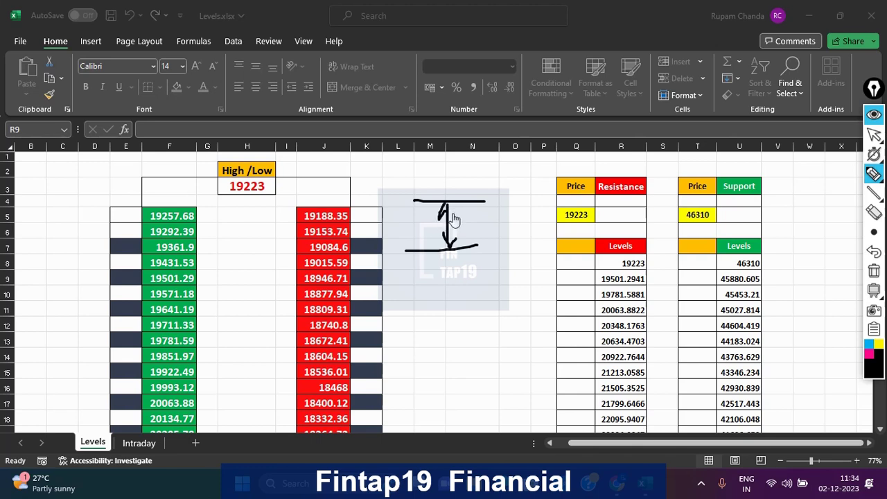
pyautogui.click(874, 271)
pyautogui.moveTo(596, 117)
pyautogui.mouseDown()
pyautogui.moveTo(473, 285)
pyautogui.moveTo(558, 463)
pyautogui.moveTo(755, 141)
pyautogui.mouseUp()
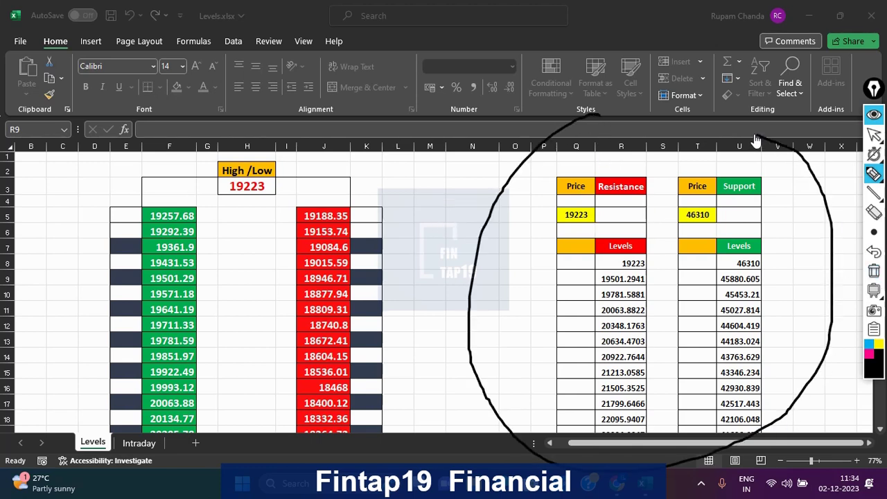
pyautogui.moveTo(175, 109)
pyautogui.mouseDown()
pyautogui.moveTo(63, 356)
pyautogui.moveTo(298, 475)
pyautogui.moveTo(393, 197)
pyautogui.moveTo(351, 159)
pyautogui.mouseUp()
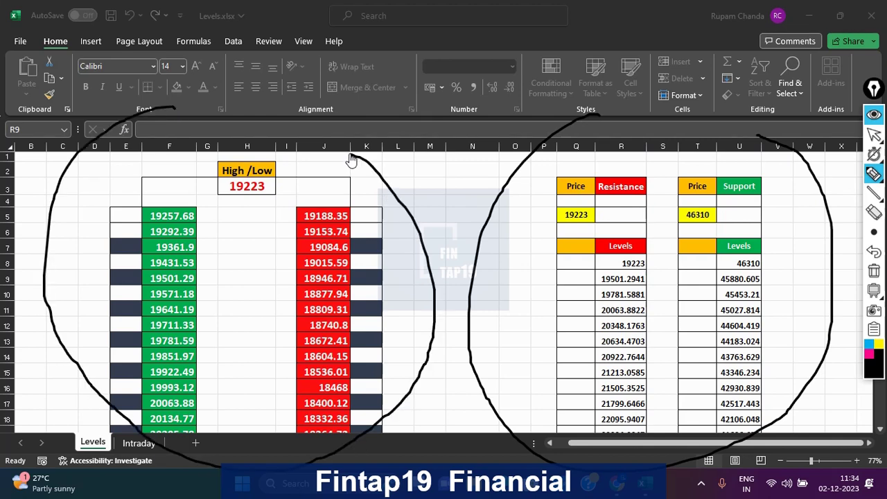
pyautogui.click(874, 271)
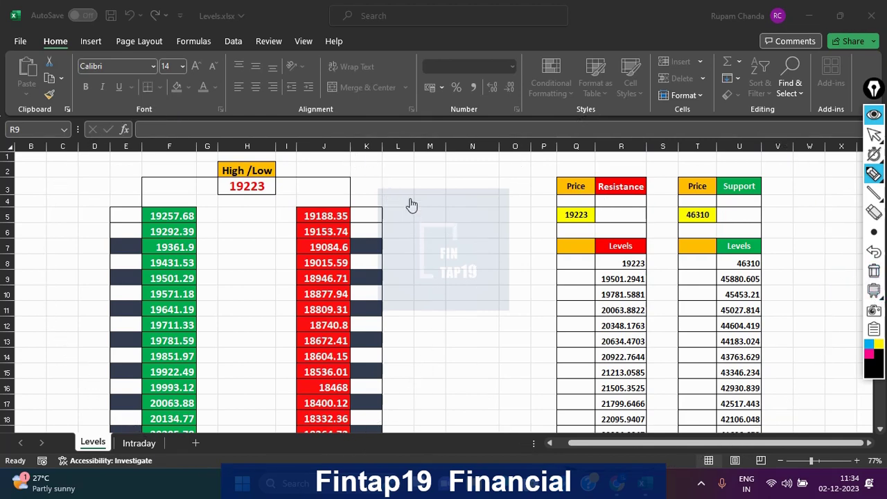
pyautogui.moveTo(423, 186); pyautogui.dragTo(478, 187)
pyautogui.moveTo(413, 258); pyautogui.dragTo(488, 258)
pyautogui.moveTo(447, 187)
pyautogui.mouseDown()
pyautogui.moveTo(448, 260)
pyautogui.moveTo(457, 240)
pyautogui.mouseUp()
pyautogui.moveTo(434, 206); pyautogui.dragTo(464, 203)
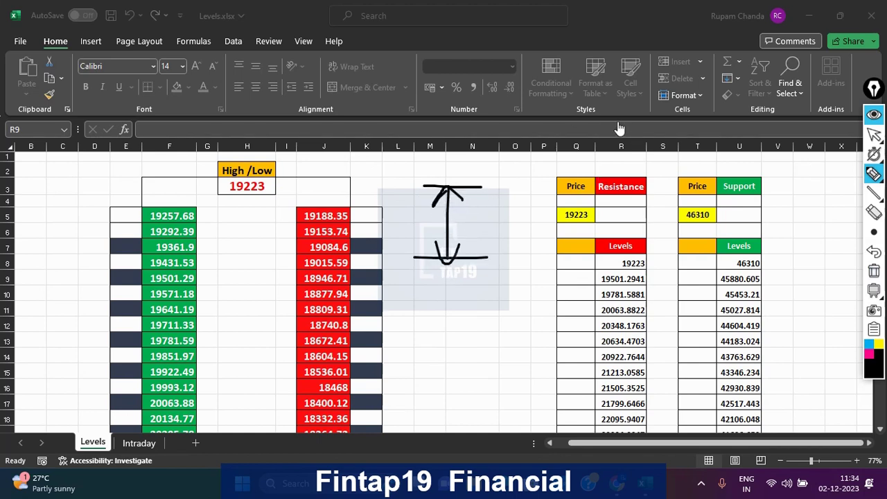
pyautogui.moveTo(631, 122)
pyautogui.mouseDown()
pyautogui.moveTo(617, 455)
pyautogui.moveTo(817, 299)
pyautogui.moveTo(740, 187)
pyautogui.mouseUp()
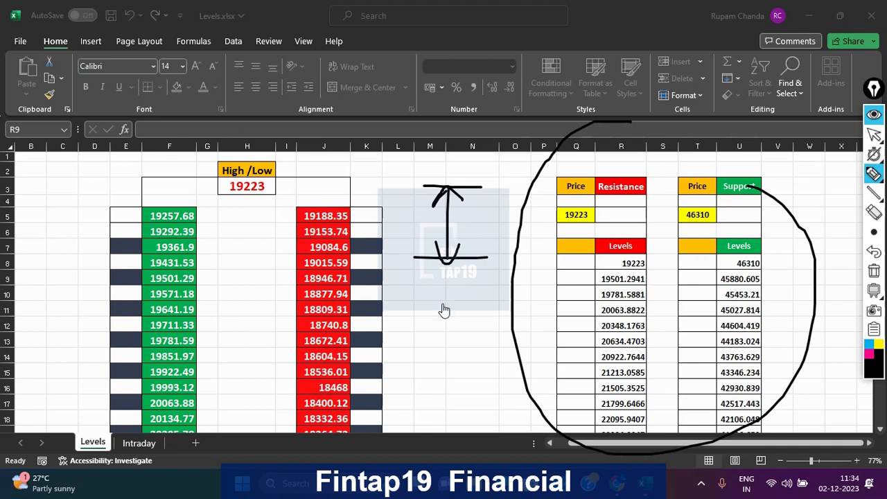
pyautogui.moveTo(417, 304); pyautogui.dragTo(484, 299)
pyautogui.moveTo(407, 335); pyautogui.dragTo(477, 332)
pyautogui.moveTo(444, 306)
pyautogui.mouseDown()
pyautogui.moveTo(444, 334)
pyautogui.moveTo(454, 328)
pyautogui.mouseUp()
pyautogui.moveTo(208, 119); pyautogui.dragTo(350, 155)
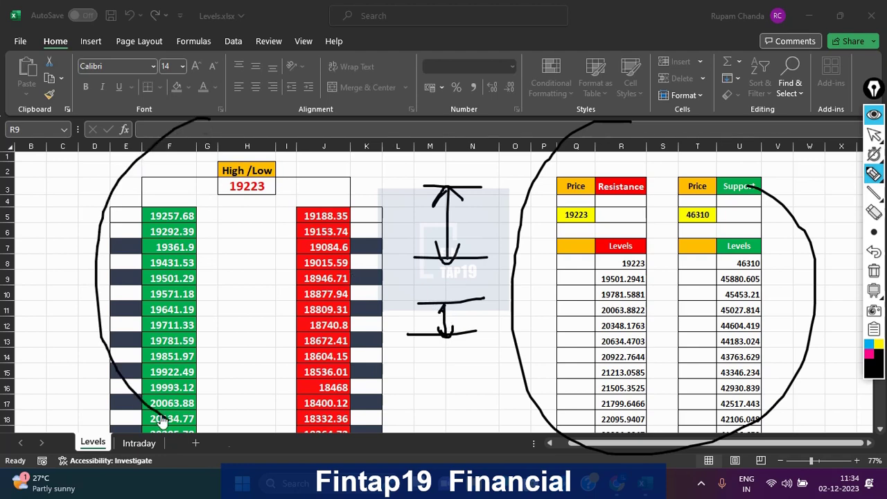
pyautogui.moveTo(194, 405)
pyautogui.mouseDown()
pyautogui.moveTo(129, 410)
pyautogui.moveTo(201, 457)
pyautogui.mouseUp()
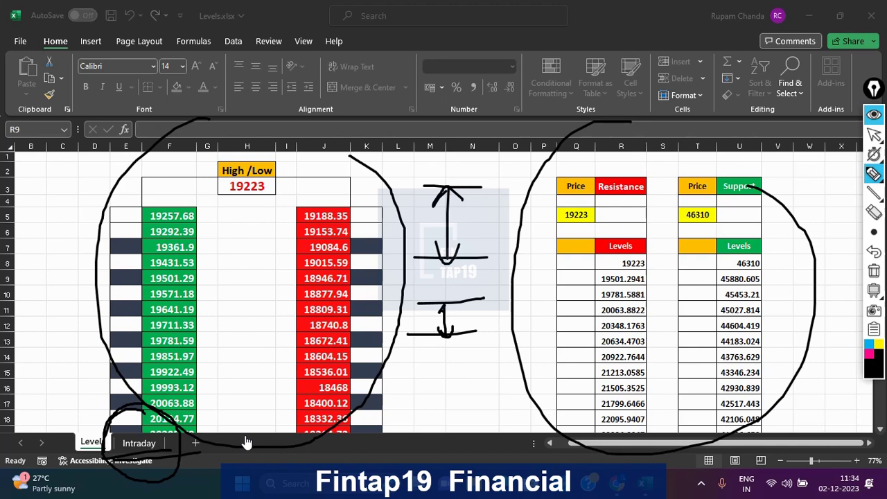
pyautogui.moveTo(221, 195)
pyautogui.mouseDown()
pyautogui.moveTo(316, 184)
pyautogui.moveTo(287, 195)
pyautogui.mouseUp()
pyautogui.moveTo(141, 414); pyautogui.dragTo(145, 495)
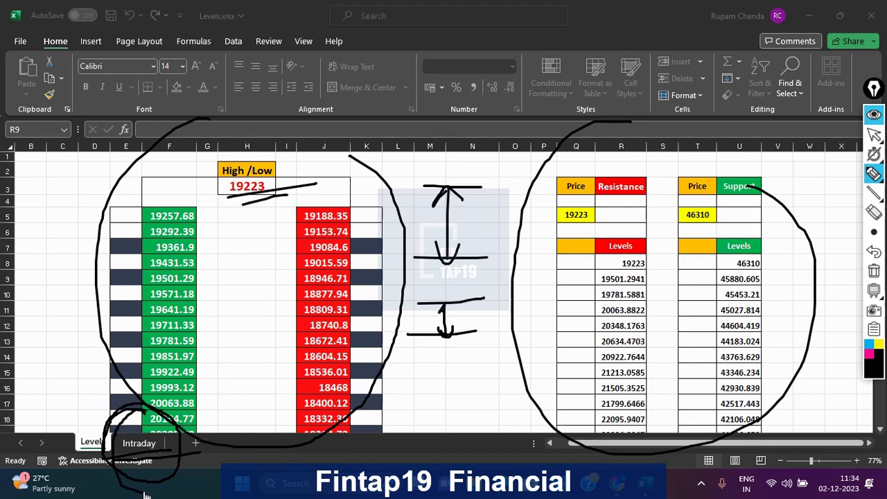
pyautogui.click(875, 271)
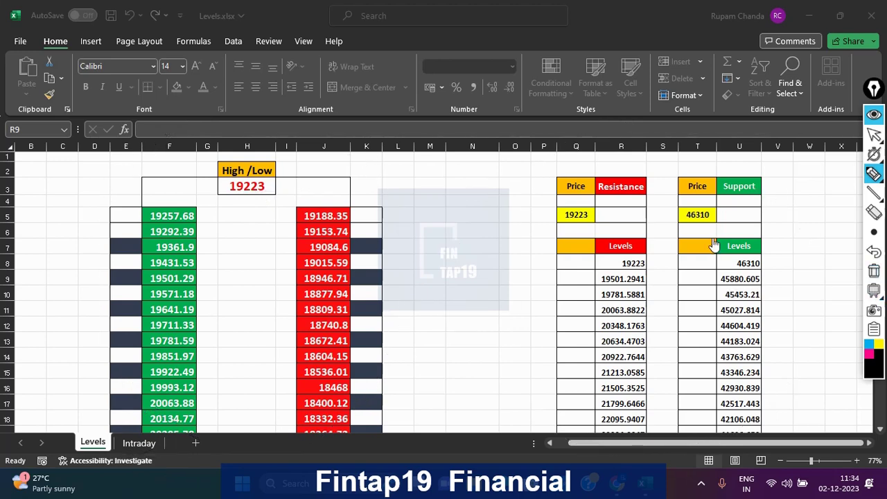
pyautogui.moveTo(634, 108); pyautogui.dragTo(733, 142)
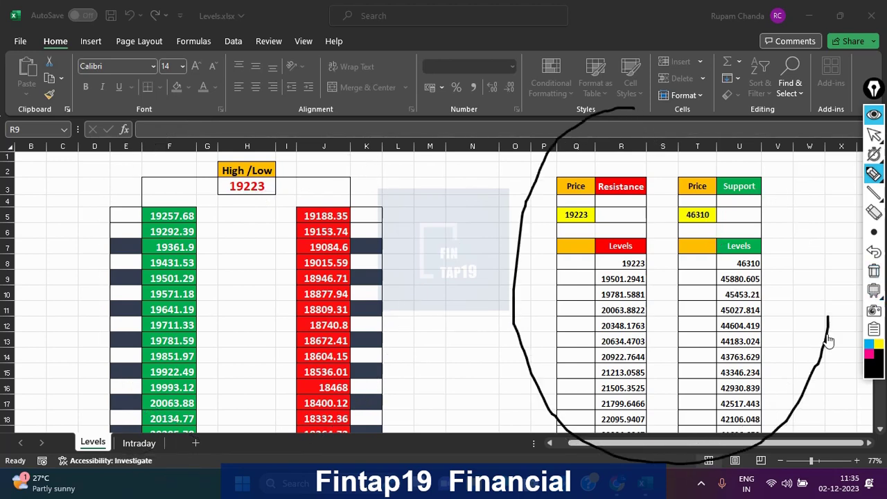
pyautogui.moveTo(502, 164); pyautogui.dragTo(589, 149)
pyautogui.moveTo(500, 179); pyautogui.dragTo(556, 165)
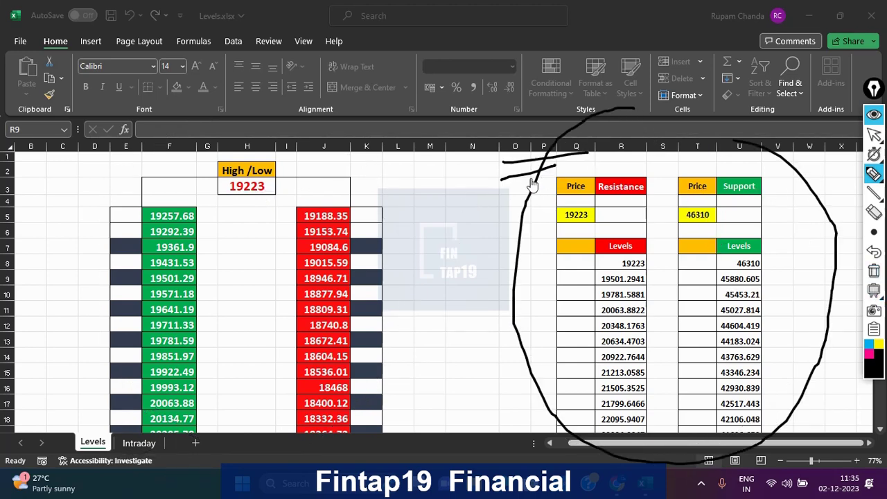
pyautogui.moveTo(187, 103); pyautogui.dragTo(297, 130)
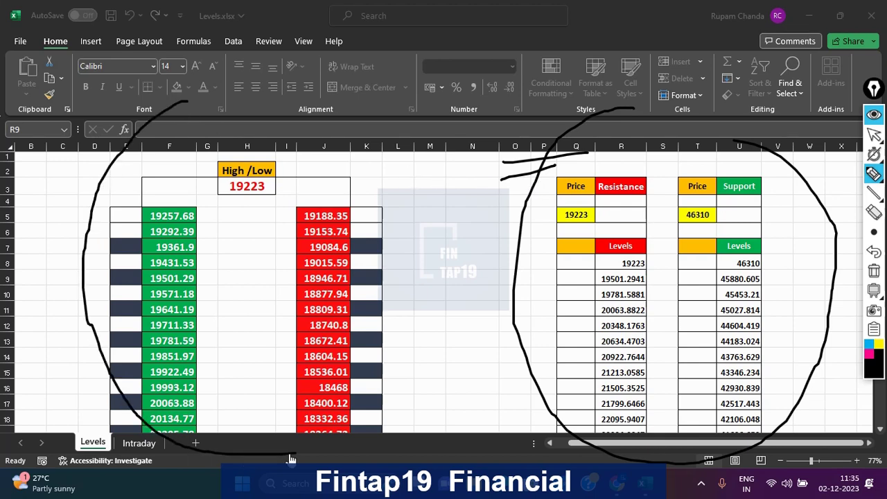
pyautogui.click(874, 271)
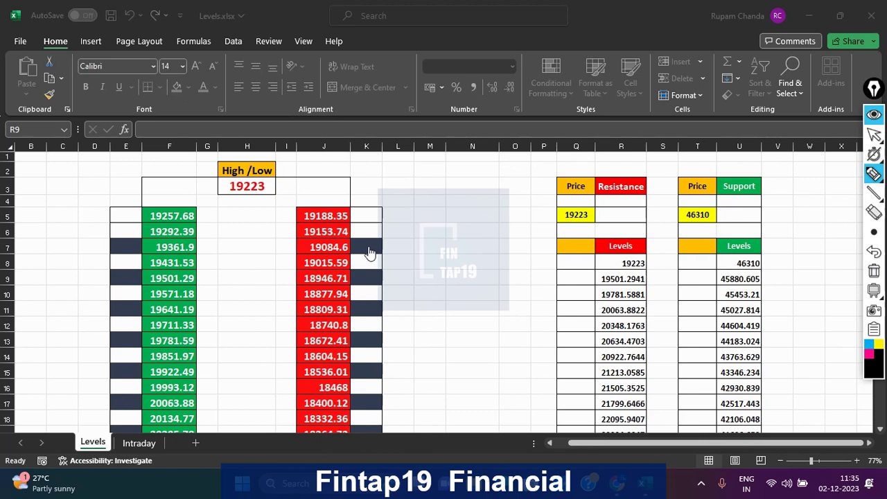
pyautogui.moveTo(368, 245); pyautogui.dragTo(423, 226)
pyautogui.moveTo(361, 280); pyautogui.dragTo(421, 266)
pyautogui.moveTo(361, 310); pyautogui.dragTo(397, 305)
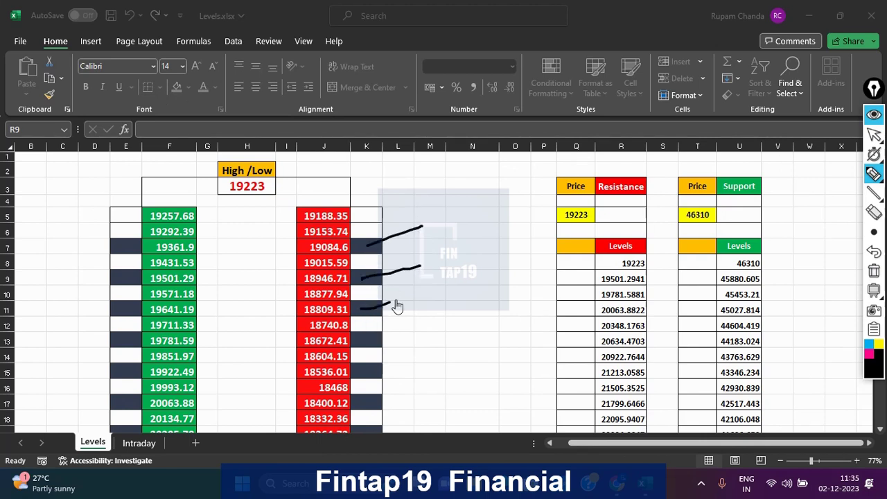
pyautogui.moveTo(300, 309); pyautogui.dragTo(275, 314)
pyautogui.moveTo(301, 277); pyautogui.dragTo(267, 283)
pyautogui.moveTo(299, 241)
pyautogui.mouseDown()
pyautogui.moveTo(275, 246)
pyautogui.moveTo(281, 295)
pyautogui.mouseUp()
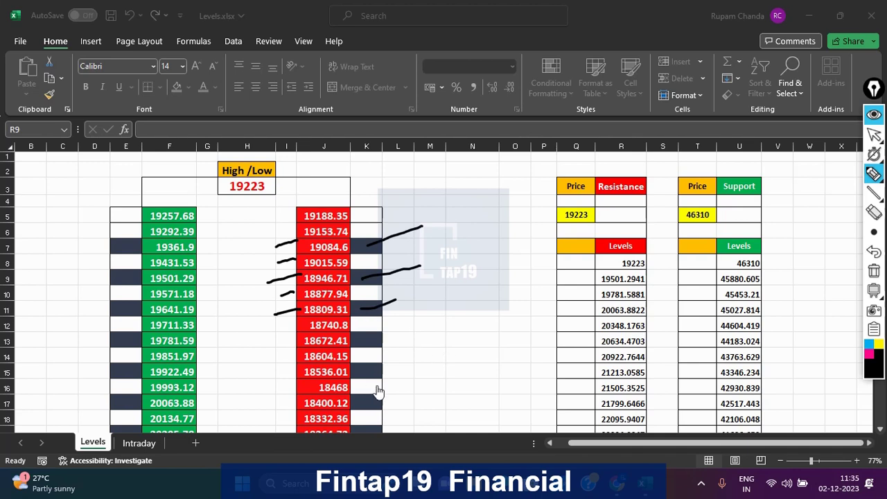
pyautogui.click(875, 271)
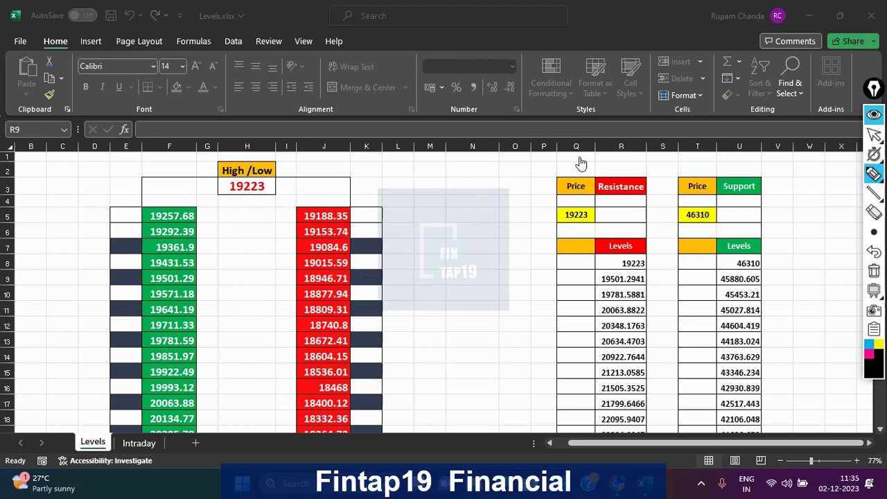
pyautogui.moveTo(540, 422); pyautogui.dragTo(771, 168)
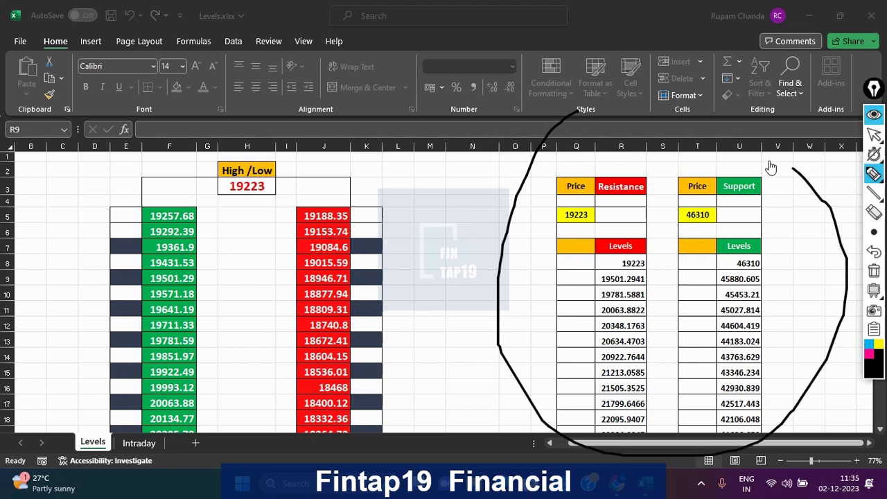
pyautogui.moveTo(247, 117); pyautogui.dragTo(415, 163)
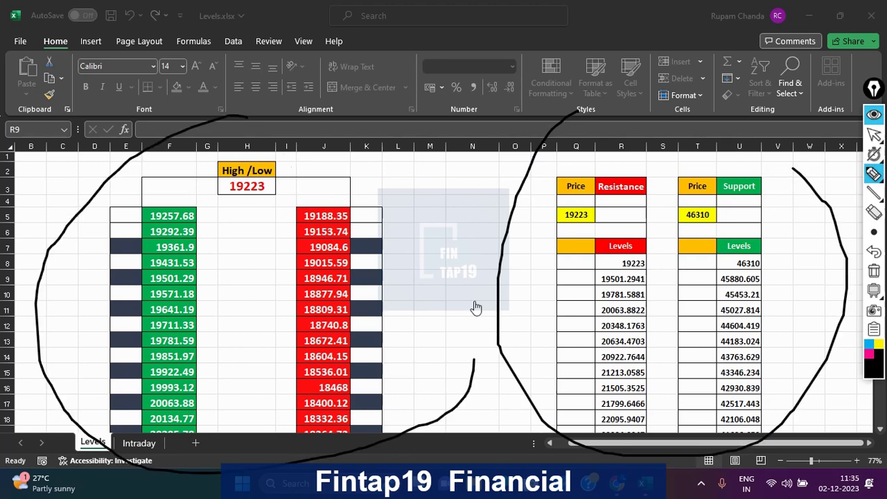
pyautogui.click(875, 270)
pyautogui.moveTo(534, 146); pyautogui.dragTo(633, 466)
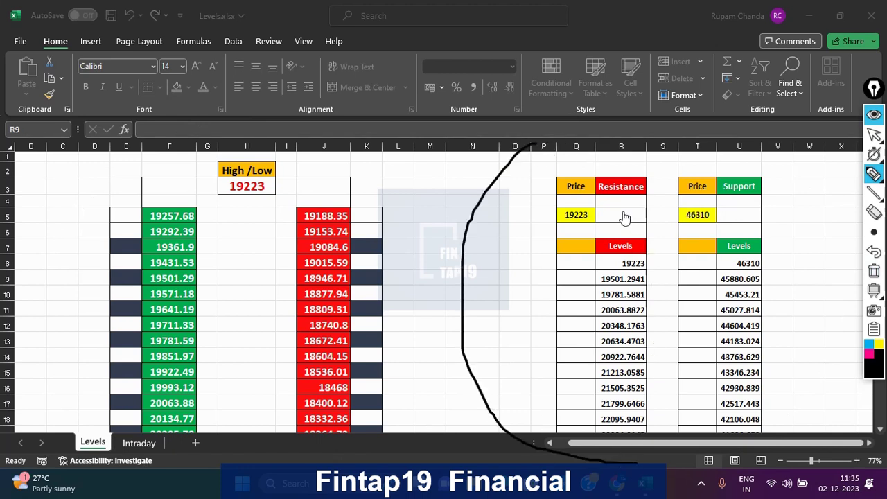
pyautogui.moveTo(596, 197)
pyautogui.mouseDown()
pyautogui.moveTo(656, 197)
pyautogui.moveTo(629, 200)
pyautogui.mouseUp()
pyautogui.moveTo(722, 199); pyautogui.dragTo(779, 202)
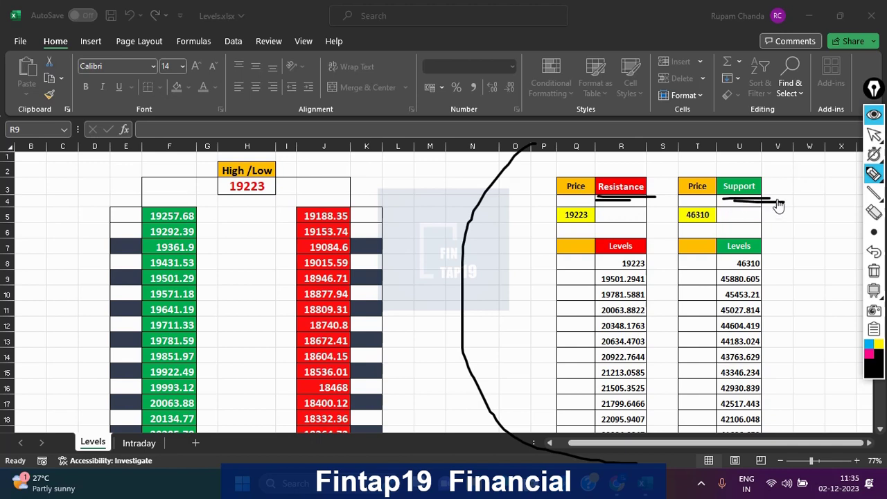
pyautogui.click(875, 270)
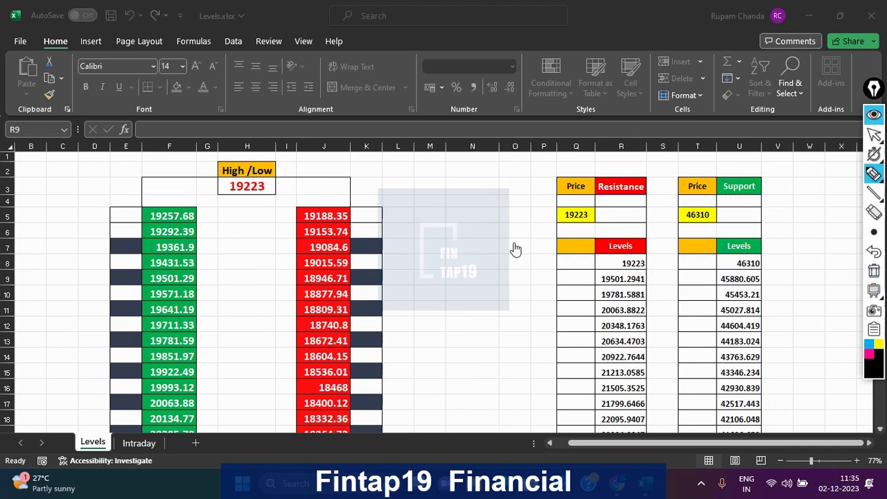
pyautogui.moveTo(388, 247)
pyautogui.mouseDown()
pyautogui.moveTo(425, 316)
pyautogui.moveTo(474, 261)
pyautogui.moveTo(478, 238)
pyautogui.moveTo(482, 249)
pyautogui.moveTo(526, 235)
pyautogui.mouseUp()
pyautogui.moveTo(443, 216); pyautogui.dragTo(500, 215)
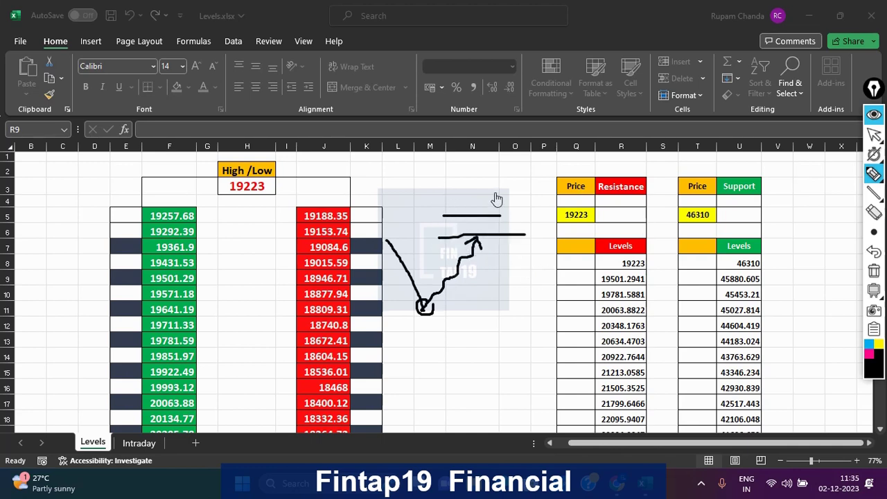
pyautogui.moveTo(439, 195); pyautogui.dragTo(506, 192)
pyautogui.moveTo(436, 169); pyautogui.dragTo(495, 169)
pyautogui.moveTo(435, 148); pyautogui.dragTo(500, 148)
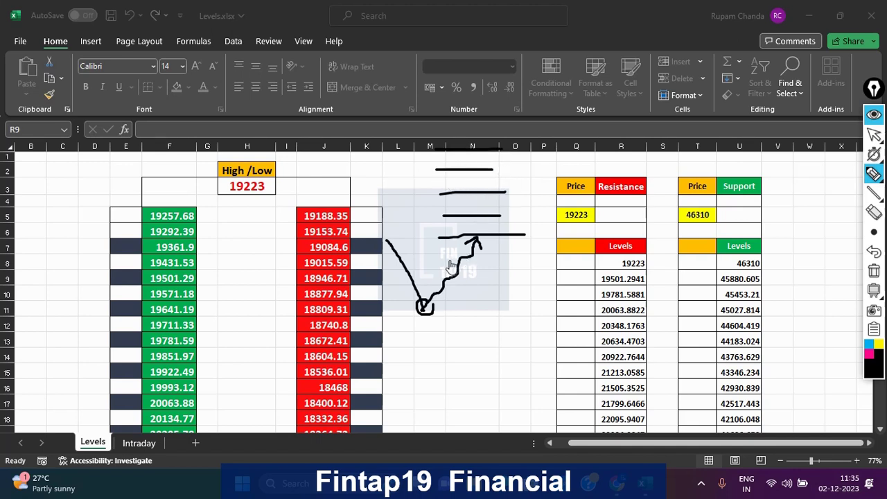
pyautogui.moveTo(442, 258); pyautogui.dragTo(495, 258)
pyautogui.moveTo(405, 298); pyautogui.dragTo(407, 299)
pyautogui.moveTo(575, 212); pyautogui.dragTo(576, 209)
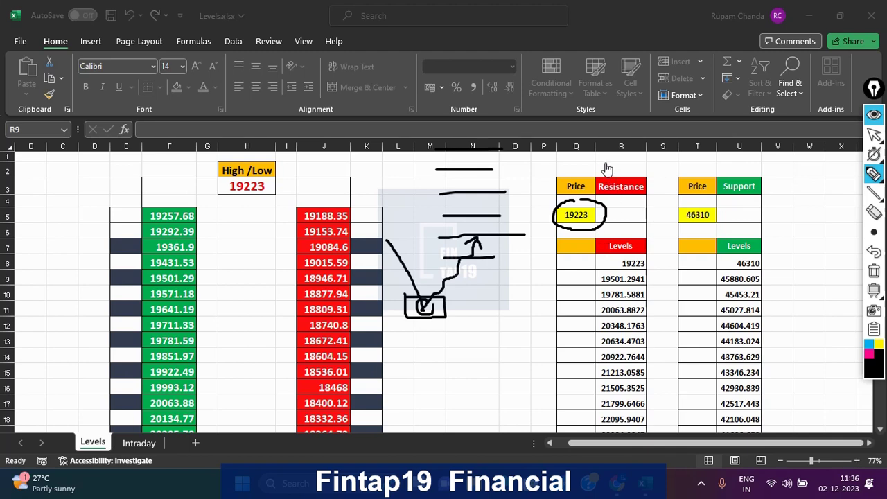
pyautogui.moveTo(606, 164); pyautogui.dragTo(626, 159)
pyautogui.moveTo(618, 240); pyautogui.dragTo(647, 280)
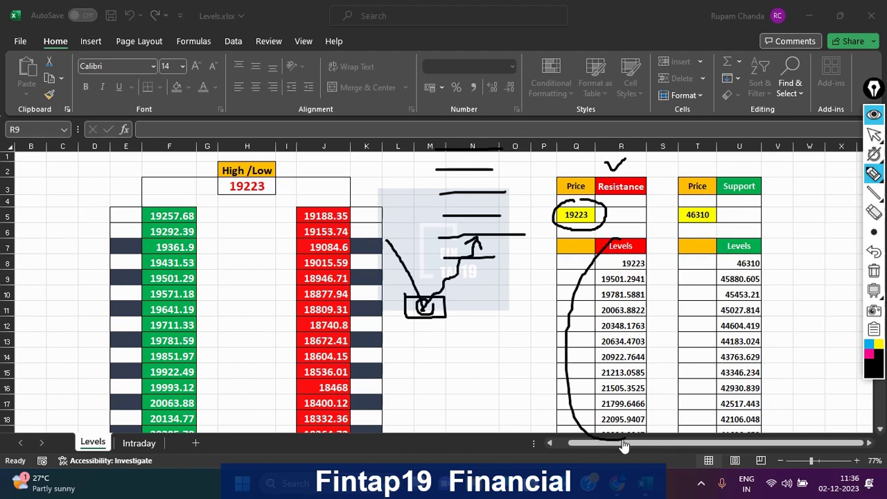
pyautogui.click(874, 272)
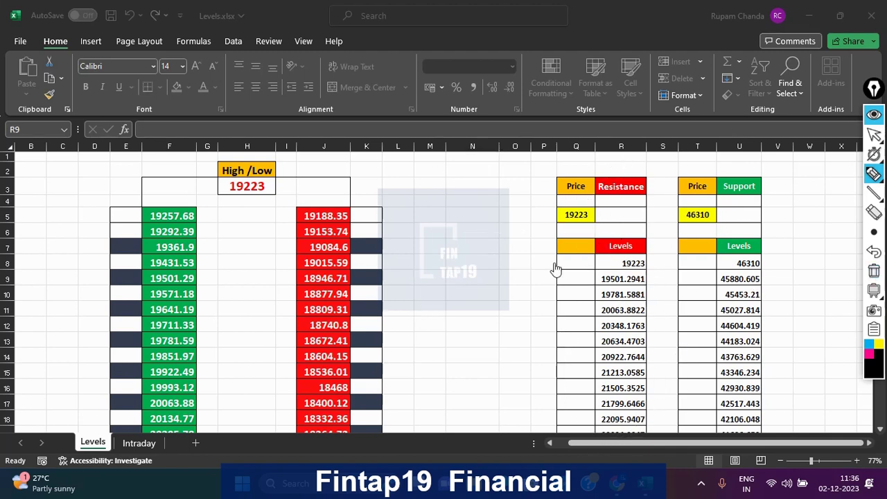
pyautogui.moveTo(406, 220)
pyautogui.mouseDown()
pyautogui.moveTo(416, 197)
pyautogui.moveTo(449, 233)
pyautogui.mouseUp()
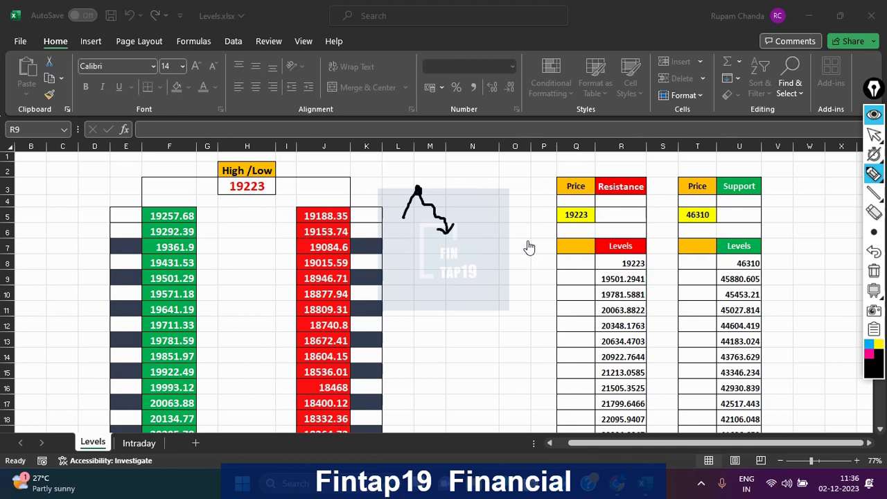
pyautogui.moveTo(412, 237); pyautogui.dragTo(483, 236)
pyautogui.moveTo(409, 252); pyautogui.dragTo(486, 253)
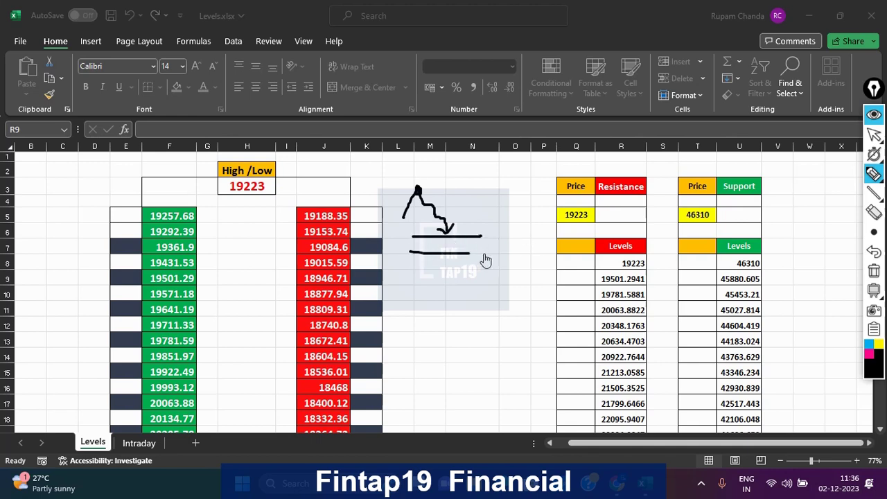
pyautogui.moveTo(418, 272); pyautogui.dragTo(476, 269)
pyautogui.moveTo(416, 285); pyautogui.dragTo(504, 285)
pyautogui.moveTo(420, 308); pyautogui.dragTo(478, 309)
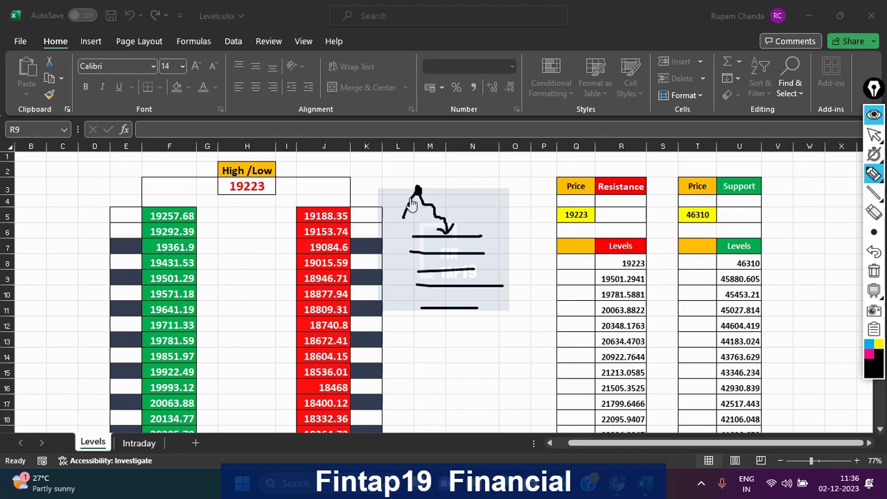
pyautogui.moveTo(410, 185); pyautogui.dragTo(414, 201)
pyautogui.moveTo(707, 202)
pyautogui.mouseDown()
pyautogui.moveTo(682, 232)
pyautogui.moveTo(708, 208)
pyautogui.mouseUp()
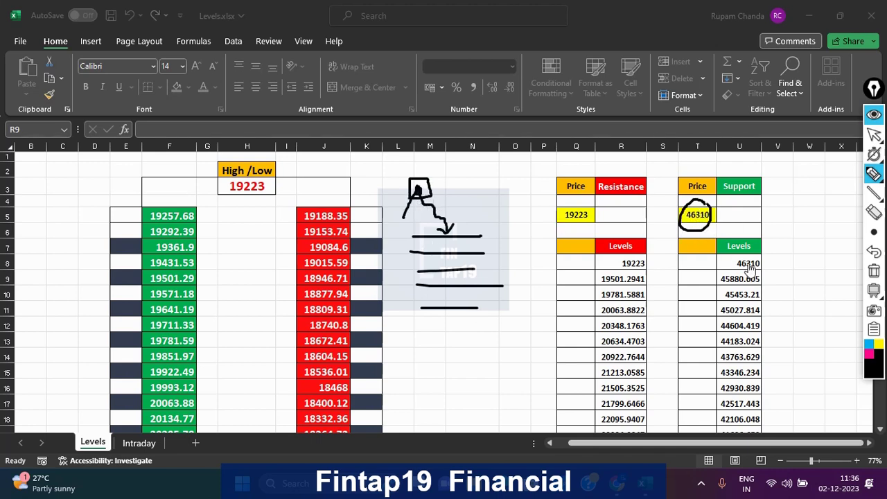
pyautogui.moveTo(748, 173); pyautogui.dragTo(789, 163)
pyautogui.moveTo(766, 253); pyautogui.dragTo(767, 285)
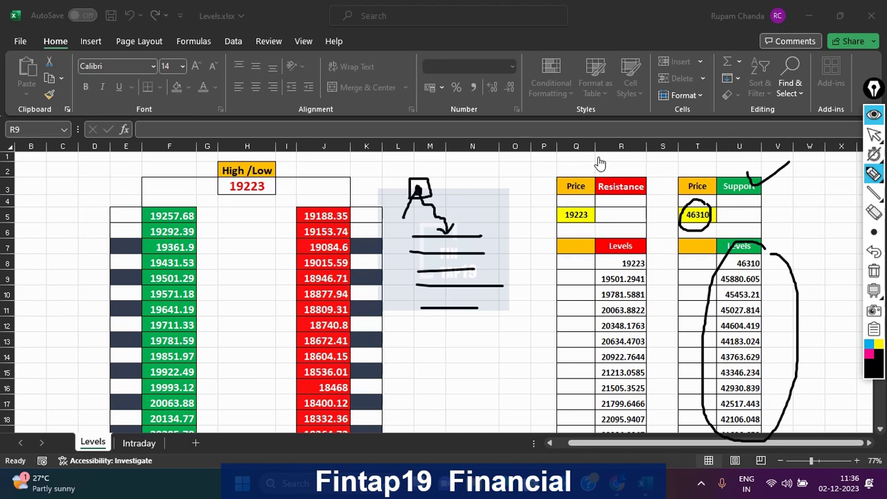
pyautogui.moveTo(598, 158)
pyautogui.mouseDown()
pyautogui.moveTo(638, 146)
pyautogui.moveTo(734, 151)
pyautogui.mouseUp()
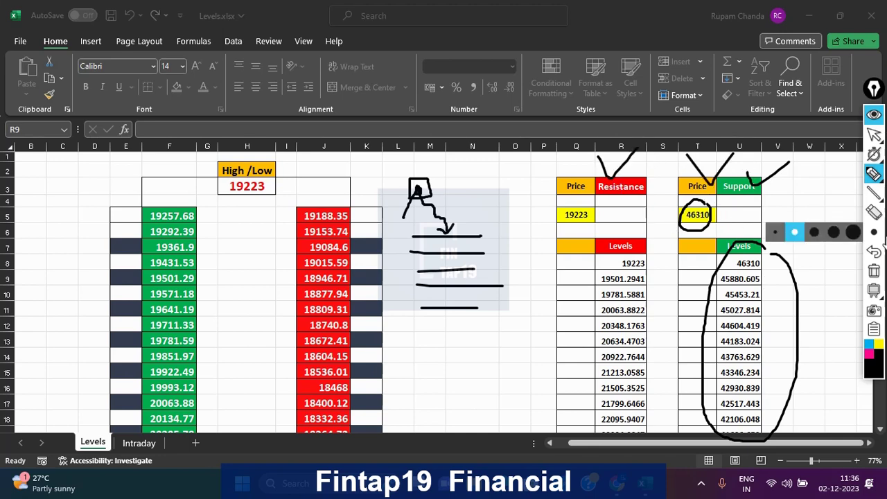
pyautogui.click(875, 272)
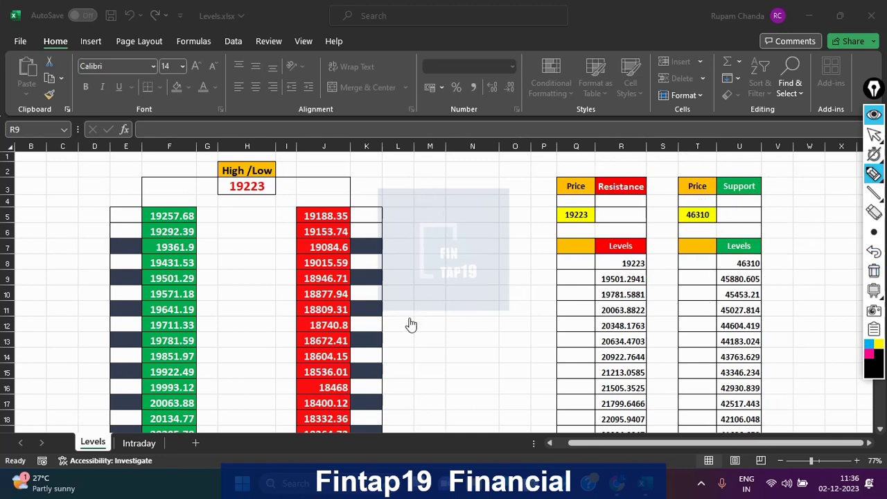
# Sketch a swing low with stacked resistance lines, circling 19223 and the resistance Levels column.
pyautogui.moveTo(405, 309); pyautogui.dragTo(485, 259)
pyautogui.moveTo(417, 333)
pyautogui.mouseDown()
pyautogui.moveTo(430, 354)
pyautogui.moveTo(411, 333)
pyautogui.mouseUp()
pyautogui.moveTo(581, 202)
pyautogui.mouseDown()
pyautogui.moveTo(588, 239)
pyautogui.moveTo(583, 201)
pyautogui.mouseUp()
pyautogui.moveTo(456, 264); pyautogui.dragTo(510, 264)
pyautogui.moveTo(466, 233); pyautogui.dragTo(516, 234)
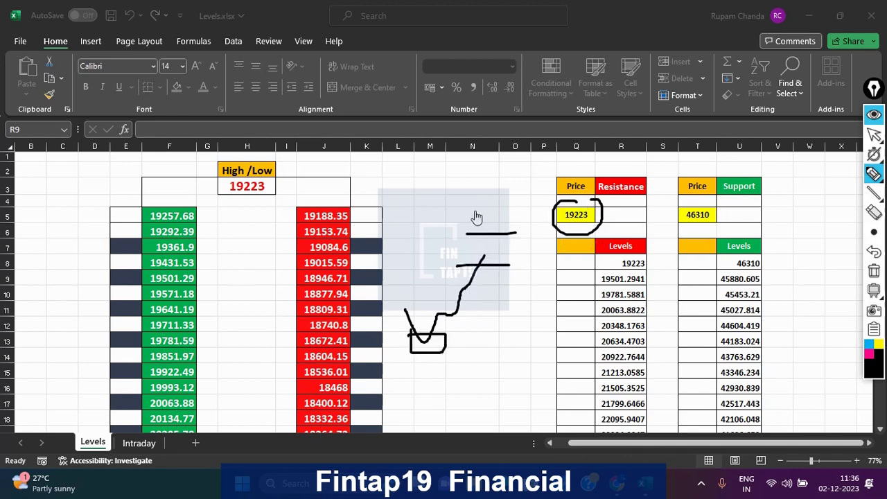
pyautogui.moveTo(471, 208); pyautogui.dragTo(527, 202)
pyautogui.moveTo(478, 175); pyautogui.dragTo(525, 174)
pyautogui.moveTo(486, 154); pyautogui.dragTo(530, 151)
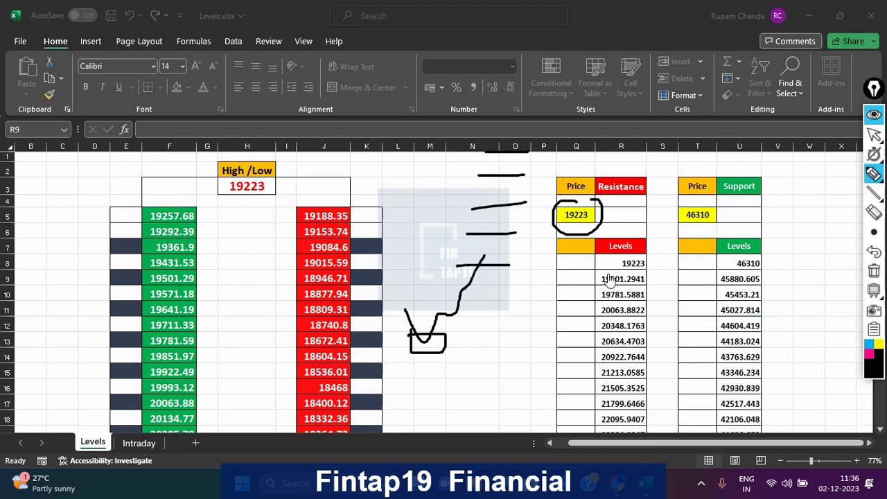
pyautogui.moveTo(619, 232)
pyautogui.mouseDown()
pyautogui.moveTo(607, 404)
pyautogui.moveTo(628, 258)
pyautogui.mouseUp()
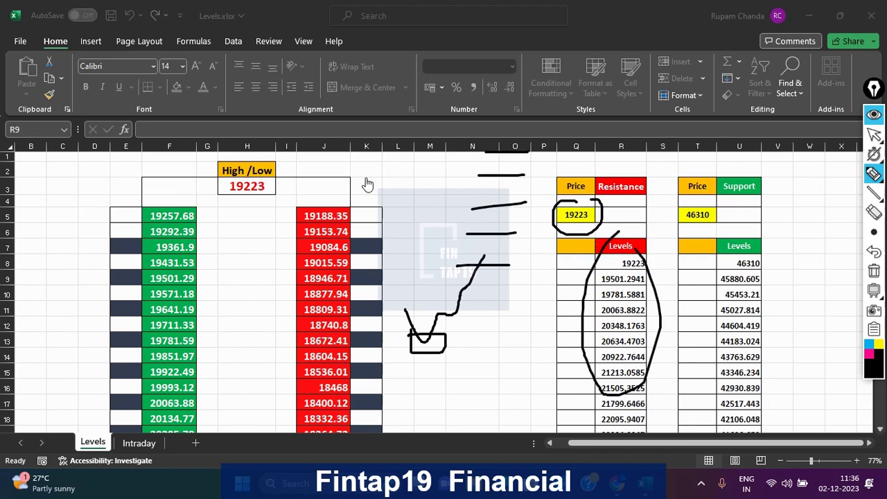
# Draw an arch, circle 46310, add level lines and tick the Support header, then erase everything.
pyautogui.moveTo(366, 178); pyautogui.dragTo(416, 201)
pyautogui.moveTo(394, 142); pyautogui.dragTo(396, 147)
pyautogui.moveTo(708, 202)
pyautogui.mouseDown()
pyautogui.moveTo(680, 210)
pyautogui.moveTo(724, 208)
pyautogui.mouseUp()
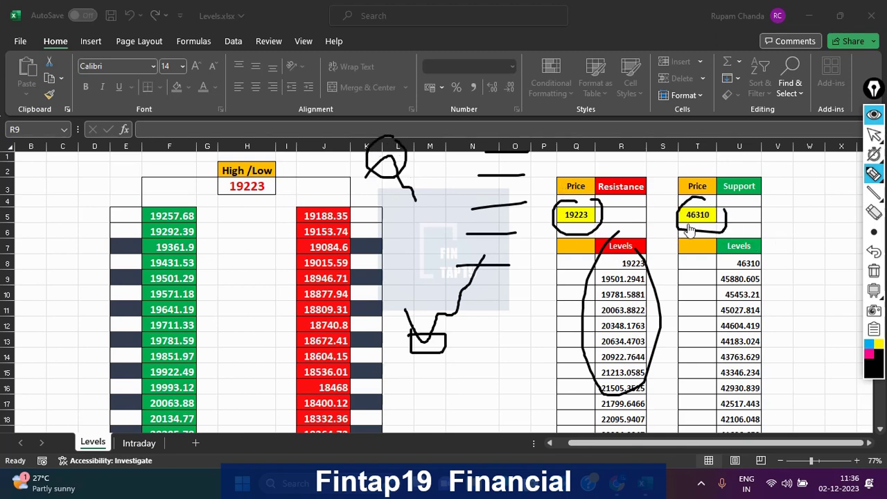
pyautogui.moveTo(380, 200); pyautogui.dragTo(455, 199)
pyautogui.moveTo(393, 221); pyautogui.dragTo(439, 220)
pyautogui.moveTo(393, 243); pyautogui.dragTo(447, 242)
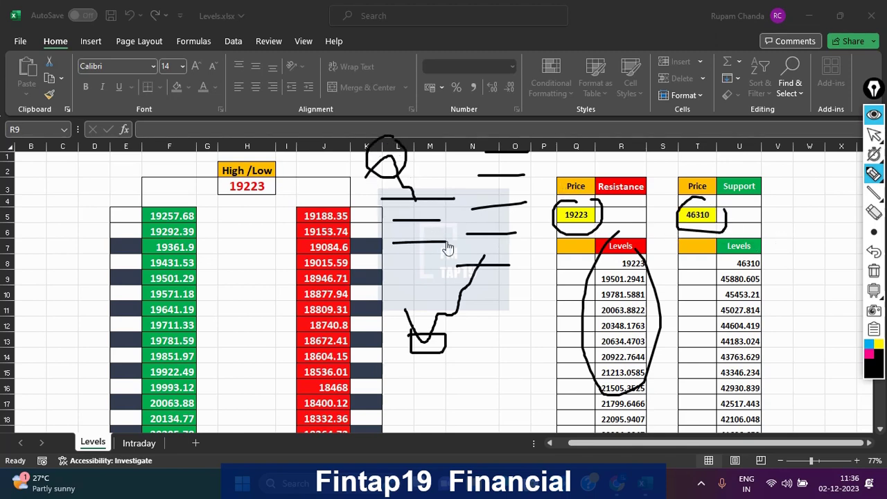
pyautogui.moveTo(394, 267); pyautogui.dragTo(444, 265)
pyautogui.moveTo(747, 192); pyautogui.dragTo(749, 180)
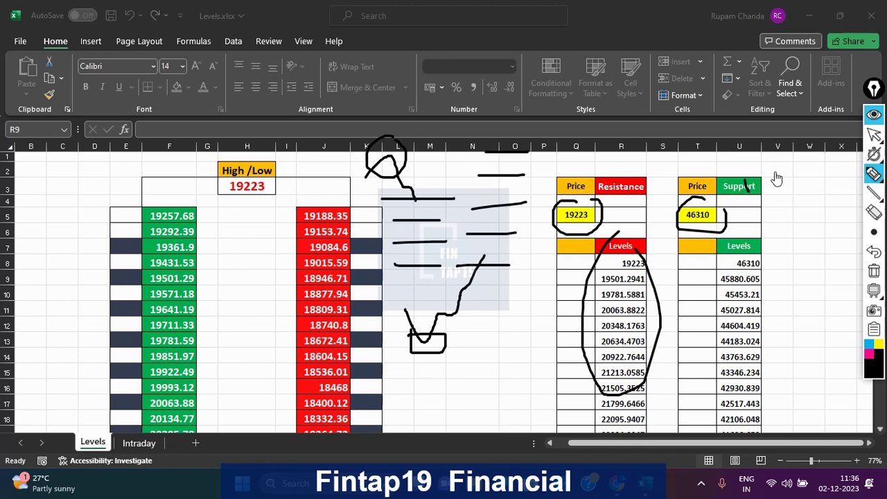
pyautogui.click(874, 271)
pyautogui.moveTo(624, 130); pyautogui.dragTo(782, 218)
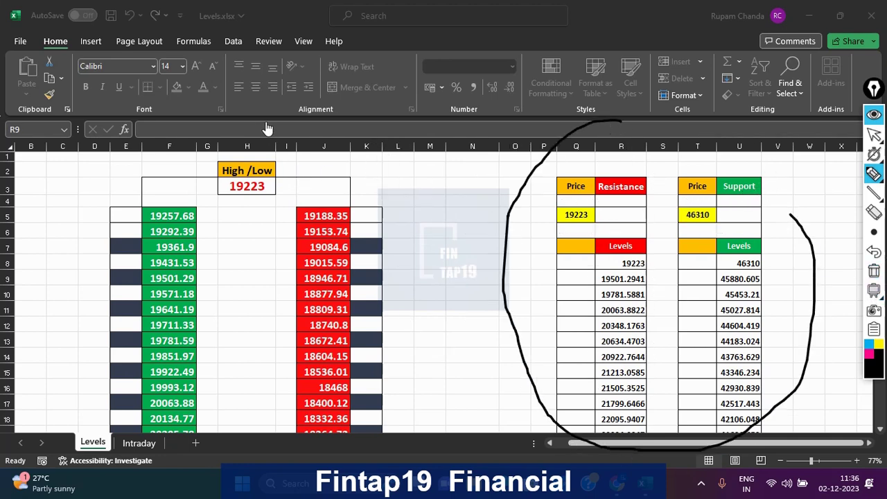
pyautogui.moveTo(267, 122)
pyautogui.mouseDown()
pyautogui.moveTo(59, 333)
pyautogui.moveTo(418, 402)
pyautogui.moveTo(419, 278)
pyautogui.mouseUp()
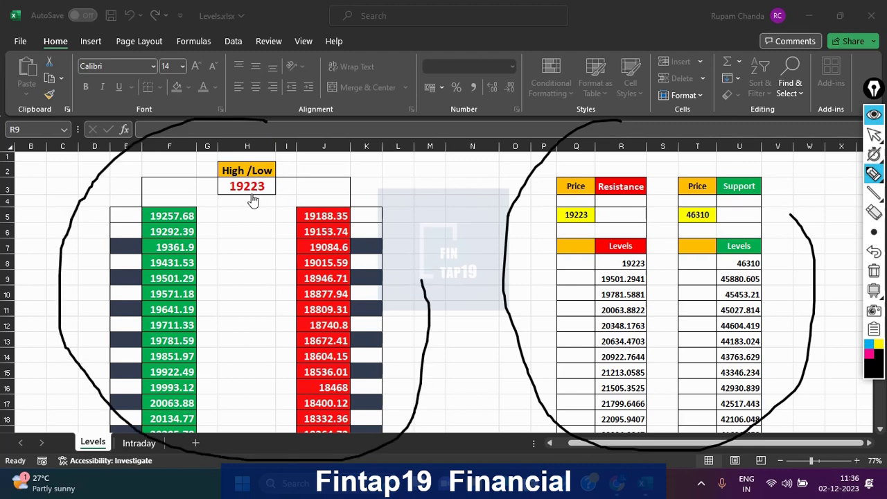
pyautogui.moveTo(220, 208); pyautogui.dragTo(279, 187)
pyautogui.moveTo(120, 193)
pyautogui.mouseDown()
pyautogui.moveTo(204, 207)
pyautogui.moveTo(231, 353)
pyautogui.mouseUp()
pyautogui.moveTo(360, 174); pyautogui.dragTo(268, 296)
pyautogui.moveTo(366, 244); pyautogui.dragTo(439, 228)
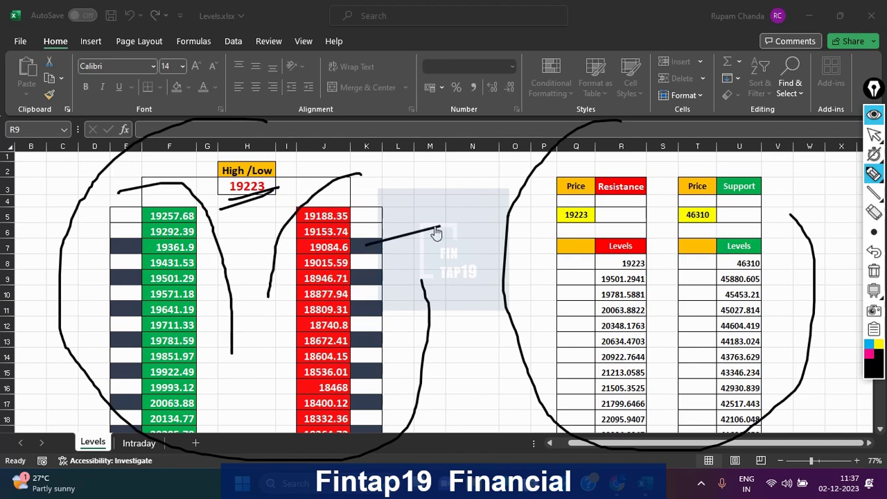
pyautogui.moveTo(363, 280); pyautogui.dragTo(426, 265)
pyautogui.moveTo(339, 305); pyautogui.dragTo(355, 310)
pyautogui.moveTo(326, 244); pyautogui.dragTo(353, 254)
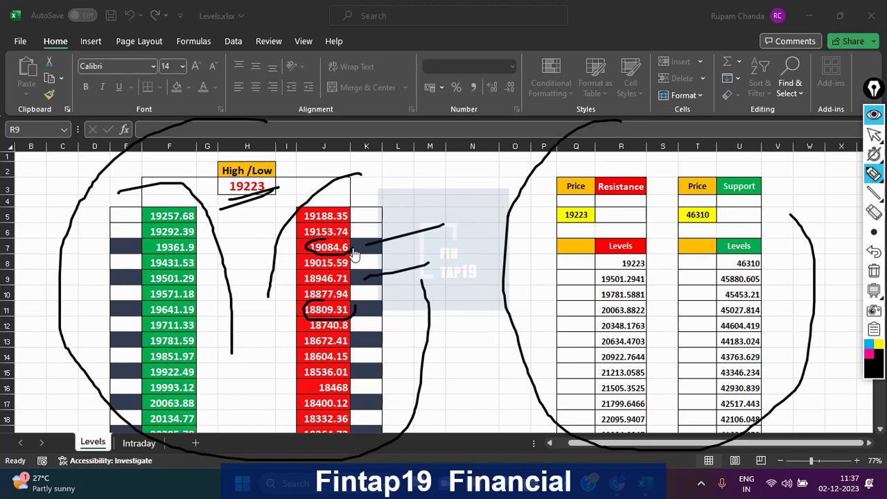
# Clear the Excel annotations, sketch a rising swing curve, and stop drawing.
pyautogui.click(876, 274)
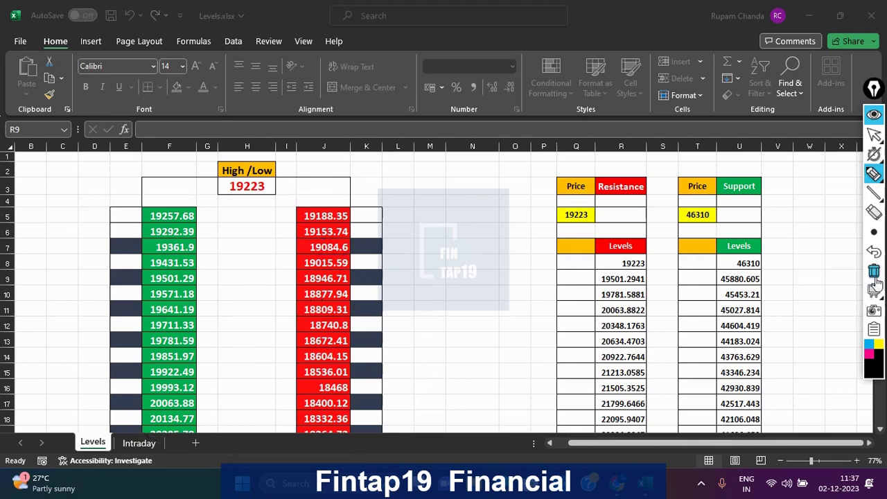
pyautogui.click(876, 286)
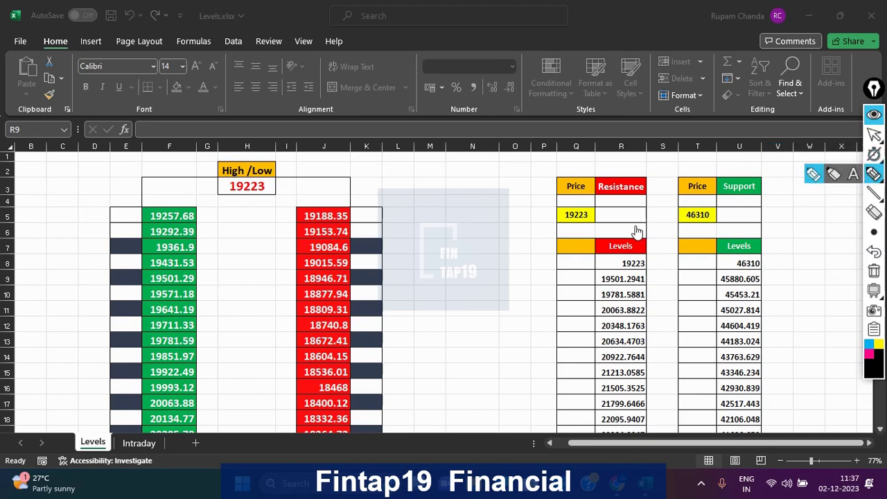
pyautogui.moveTo(559, 145); pyautogui.dragTo(483, 239)
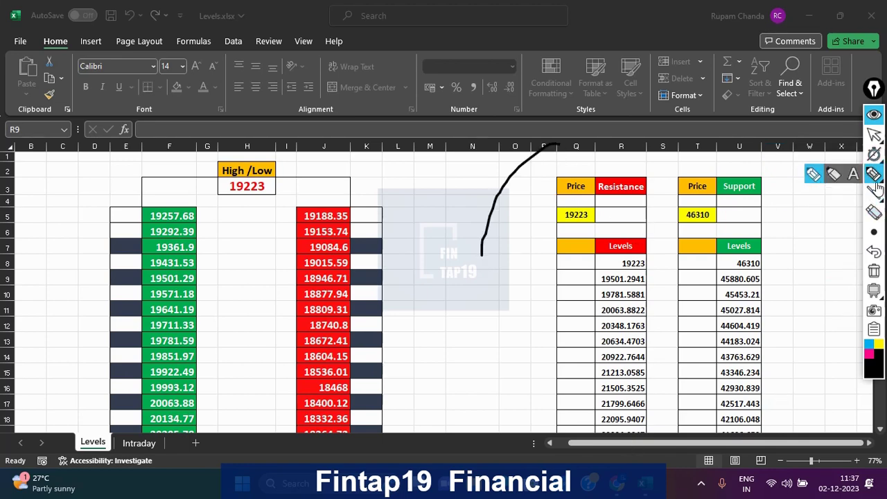
pyautogui.click(874, 133)
# Return to TradingView, erase the leftover sketch, and pan the chart back to early 2023.
pyautogui.hotkey('alt', 'Tab')
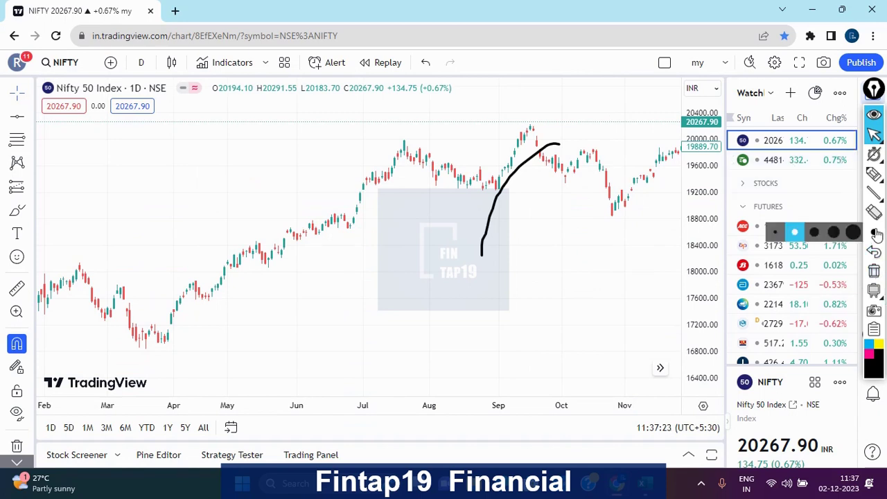
pyautogui.click(875, 272)
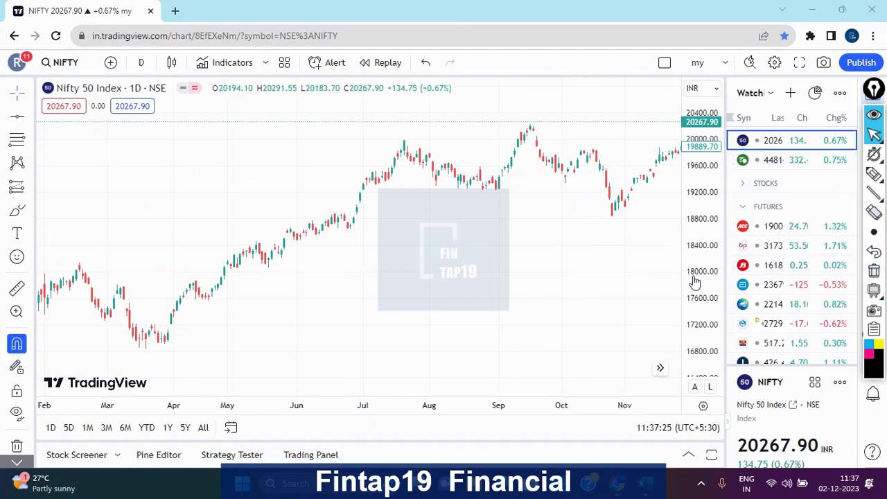
pyautogui.moveTo(395, 283)
pyautogui.mouseDown()
pyautogui.moveTo(691, 278)
pyautogui.moveTo(703, 231)
pyautogui.mouseUp()
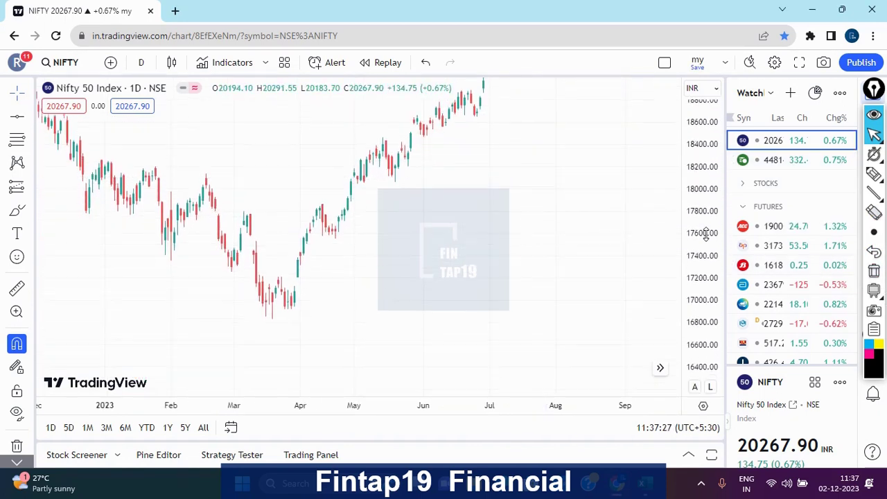
pyautogui.scroll(1, 443, 305)
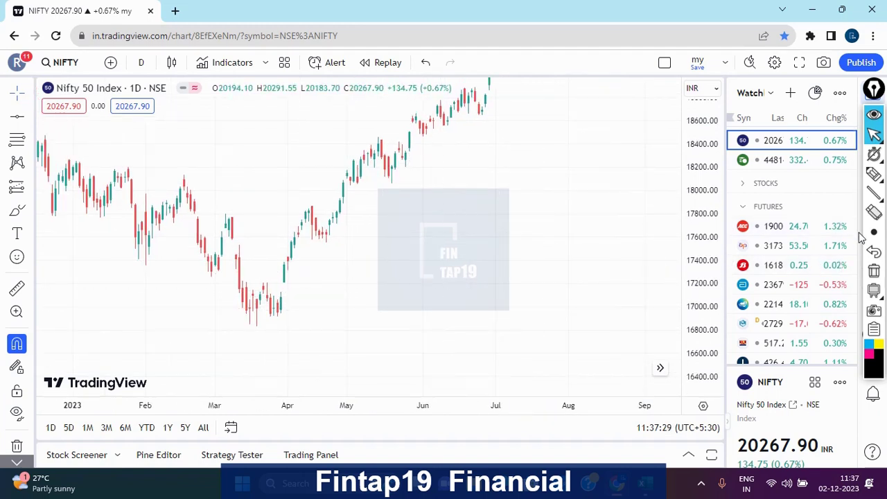
# Trace the rally from the March low with four stepped resistance lines, then clear them.
pyautogui.click(875, 174)
pyautogui.moveTo(254, 321)
pyautogui.mouseDown()
pyautogui.moveTo(344, 215)
pyautogui.moveTo(389, 210)
pyautogui.mouseUp()
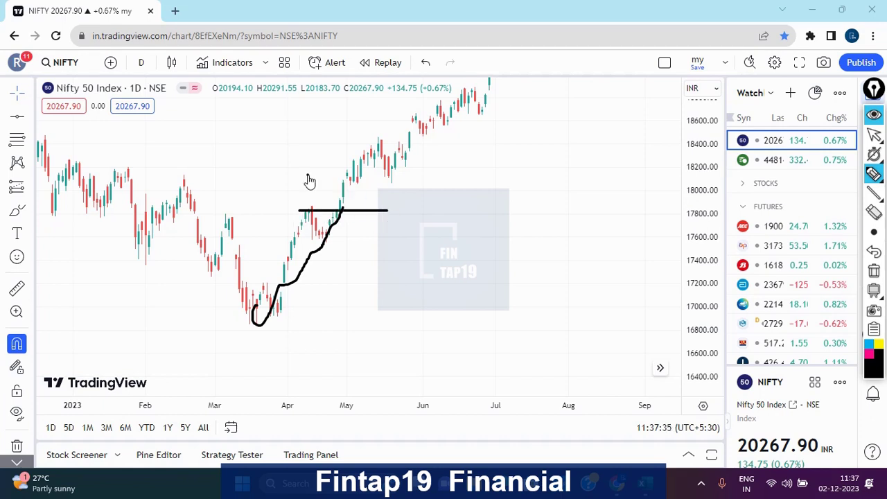
pyautogui.moveTo(307, 174); pyautogui.dragTo(428, 173)
pyautogui.moveTo(343, 132); pyautogui.dragTo(485, 133)
pyautogui.moveTo(376, 94); pyautogui.dragTo(525, 94)
pyautogui.moveTo(420, 62); pyautogui.dragTo(553, 65)
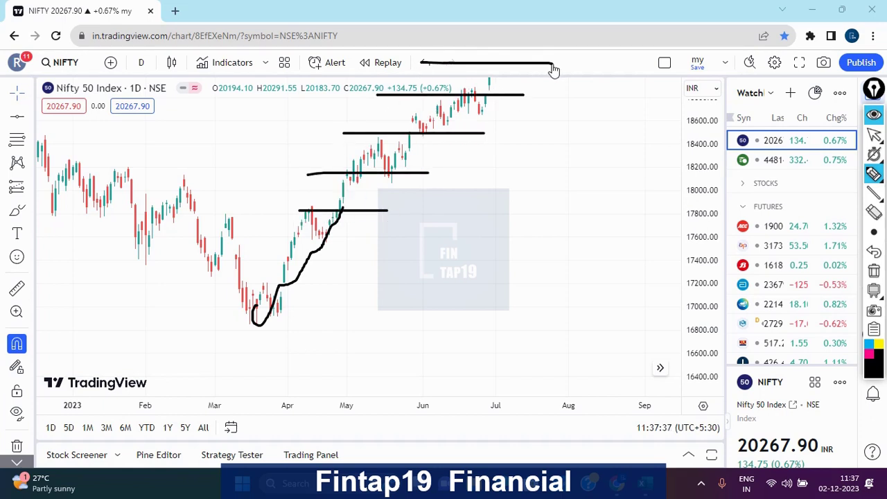
pyautogui.click(875, 275)
pyautogui.moveTo(791, 140)
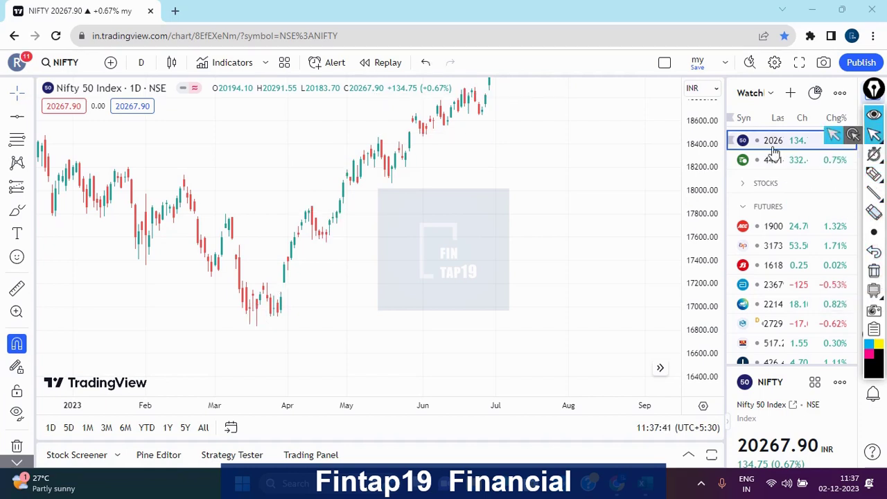
# Pan and zoom the NIFTY chart so mid-January through May 2023 fills the view.
pyautogui.moveTo(367, 264); pyautogui.dragTo(448, 256)
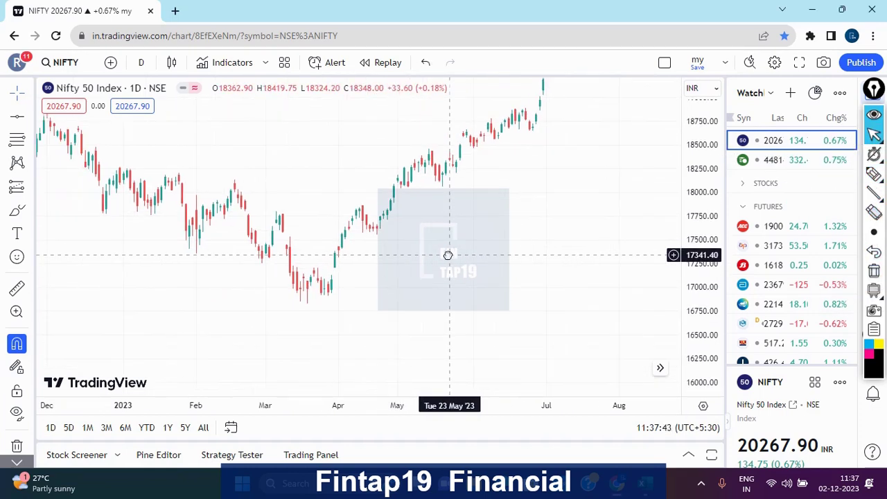
pyautogui.scroll(3, 449, 256)
pyautogui.moveTo(308, 297); pyautogui.dragTo(648, 293)
pyautogui.scroll(2, 452, 287)
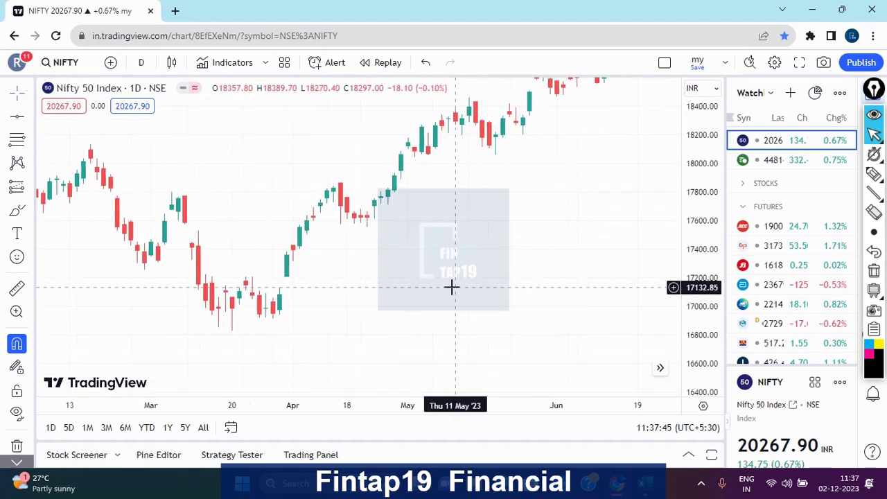
pyautogui.moveTo(451, 287); pyautogui.dragTo(525, 277)
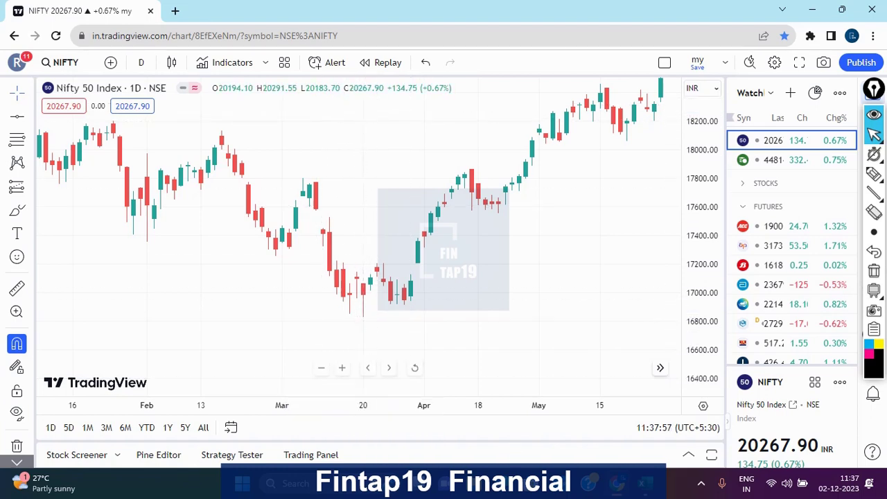
# Change the resistance price in Q5 from 19223 to 16828, making R9's first level 17088.4456.
pyautogui.click(603, 424)
pyautogui.click(573, 215)
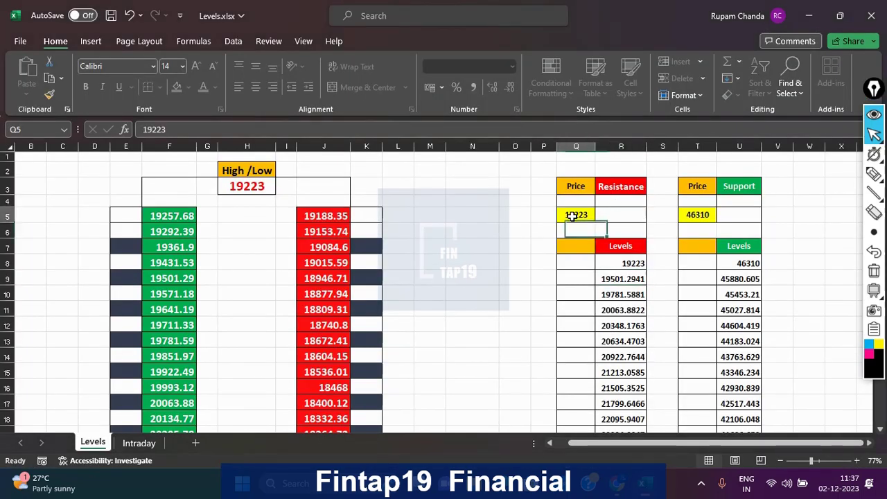
pyautogui.write('16828')
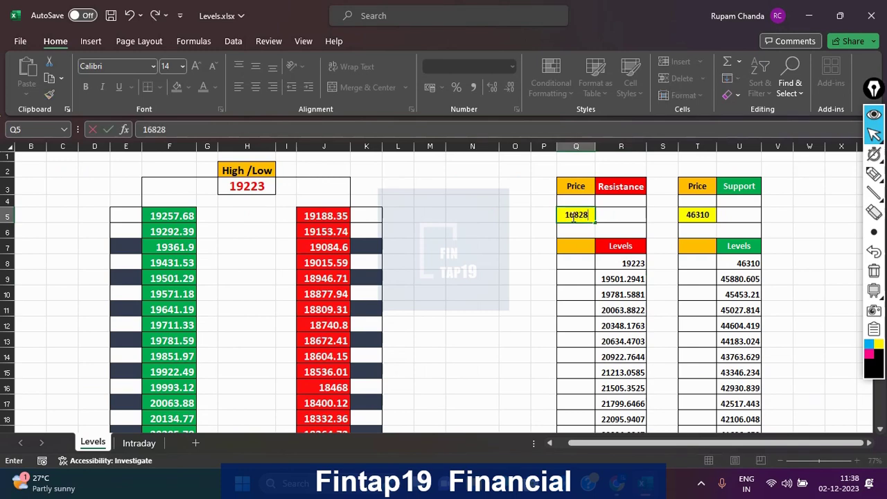
pyautogui.press('Return')
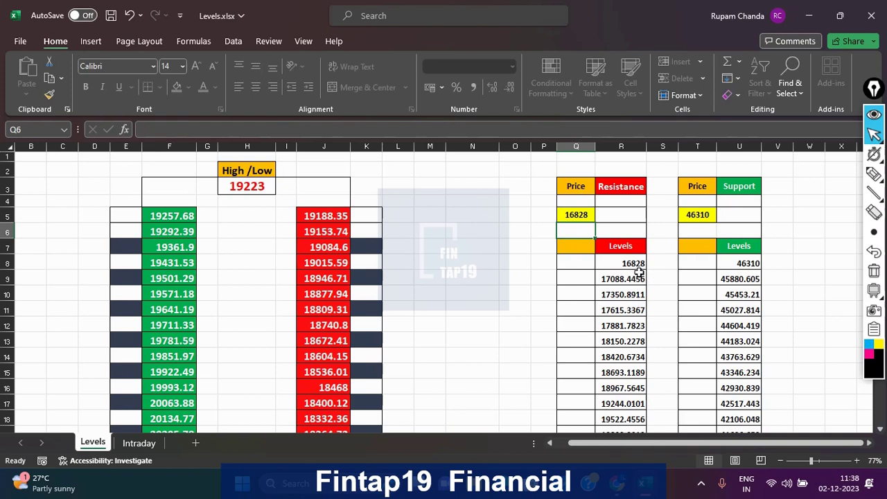
pyautogui.click(624, 278)
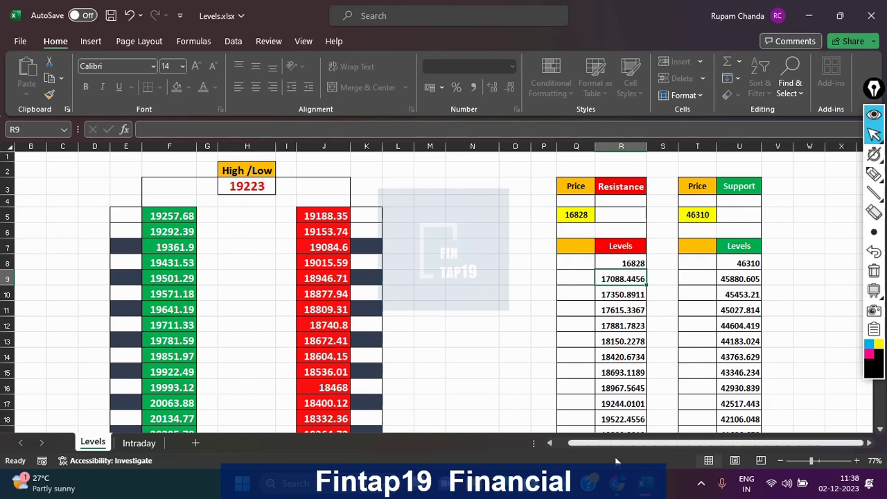
pyautogui.click(617, 484)
# Add a black horizontal line at 17088 near the March low, then show dates through June.
pyautogui.click(18, 120)
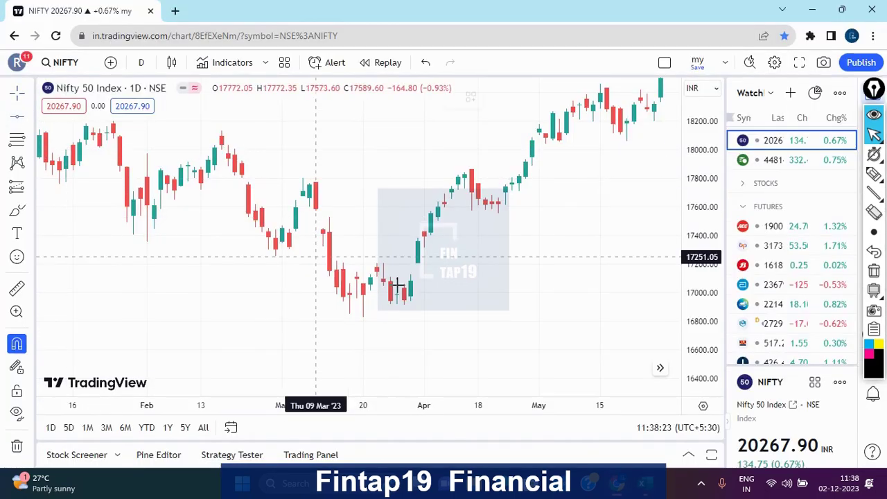
pyautogui.click(359, 292)
pyautogui.click(496, 99)
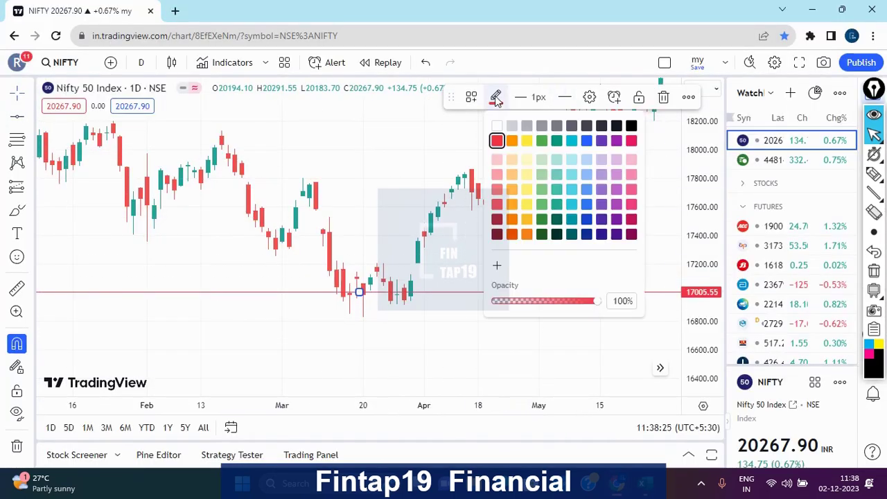
pyautogui.click(631, 125)
pyautogui.click(589, 97)
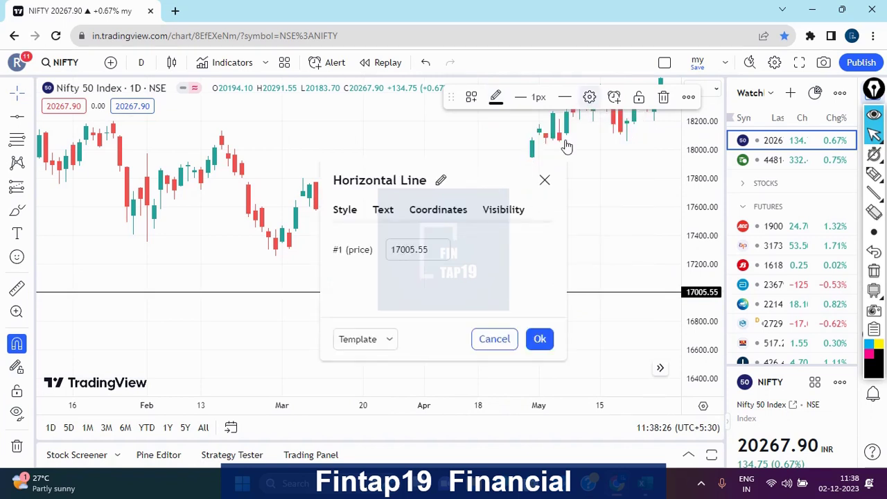
pyautogui.write('1')
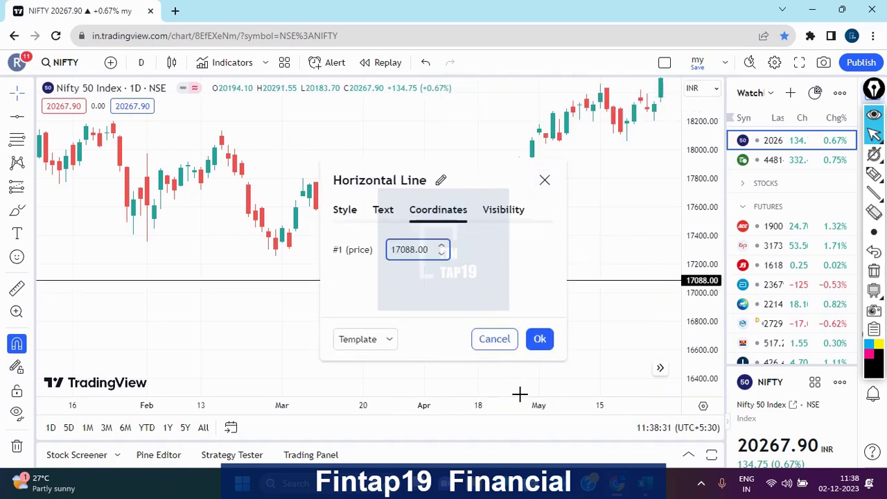
pyautogui.click(539, 339)
pyautogui.moveTo(696, 172); pyautogui.dragTo(695, 202)
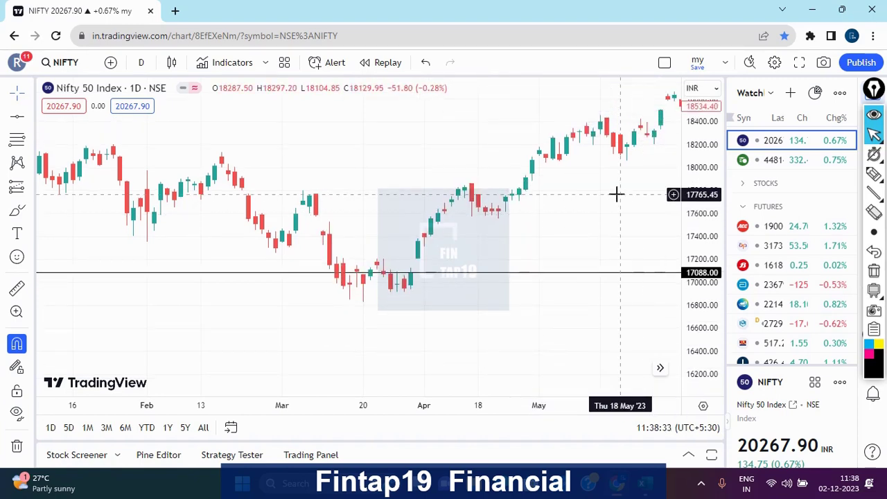
pyautogui.moveTo(617, 192); pyautogui.dragTo(478, 224)
# Read 17350.8911 from Excel cell R10 and add a horizontal line at 17350.
pyautogui.click(645, 484)
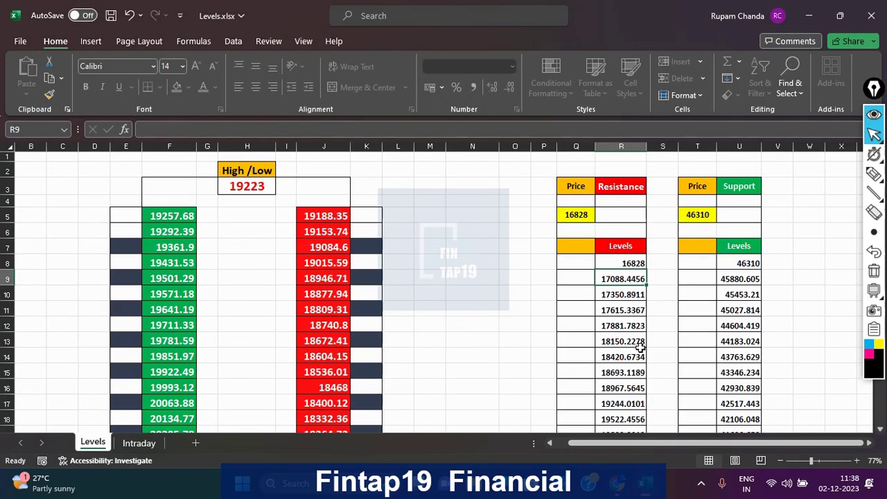
pyautogui.click(629, 295)
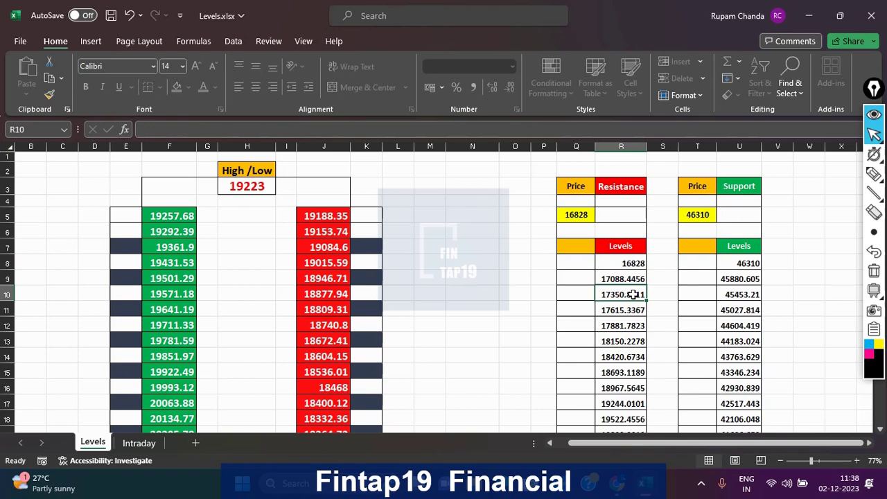
pyautogui.click(620, 485)
pyautogui.click(17, 116)
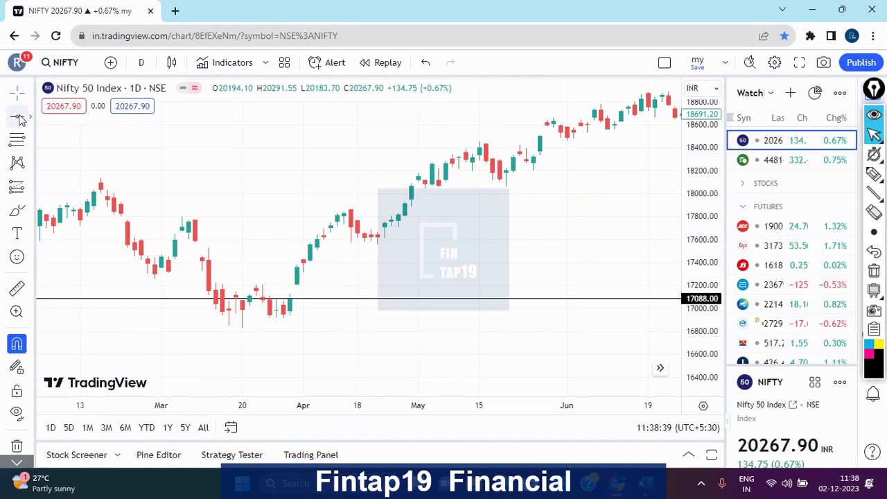
pyautogui.click(358, 227)
pyautogui.click(589, 97)
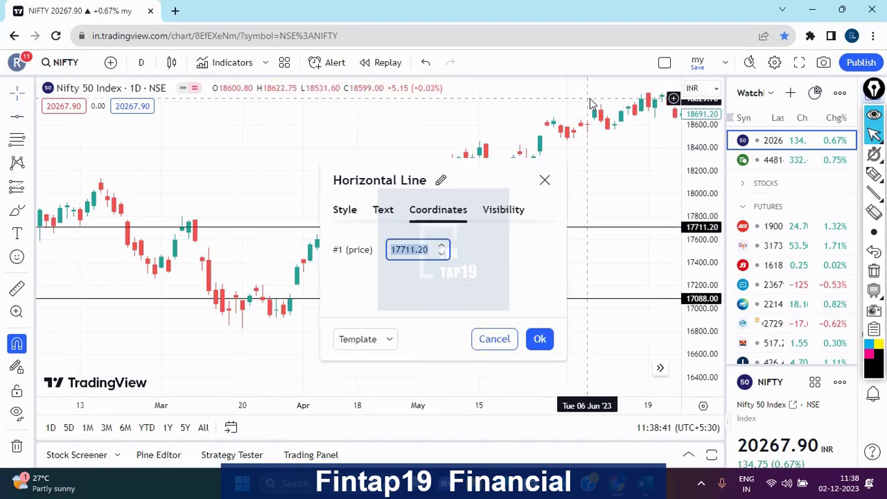
pyautogui.write('1')
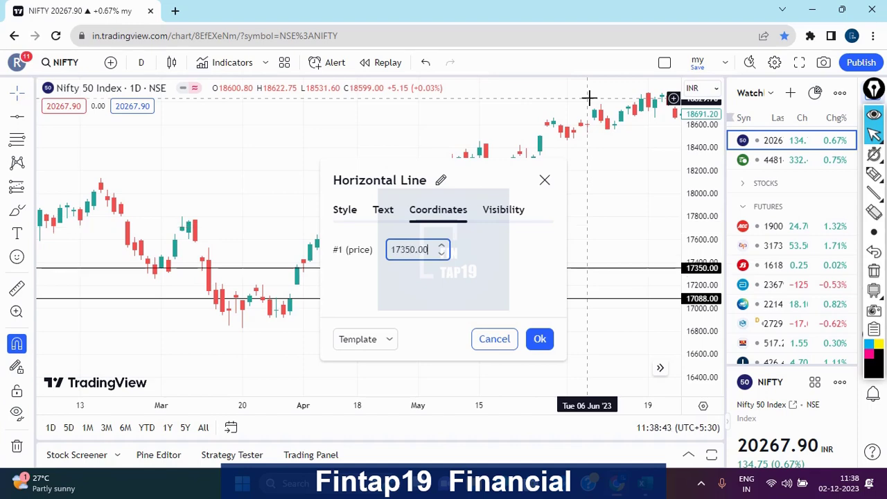
# Look up the next Excel level and add a horizontal line at 17615.
pyautogui.click(647, 487)
pyautogui.click(626, 311)
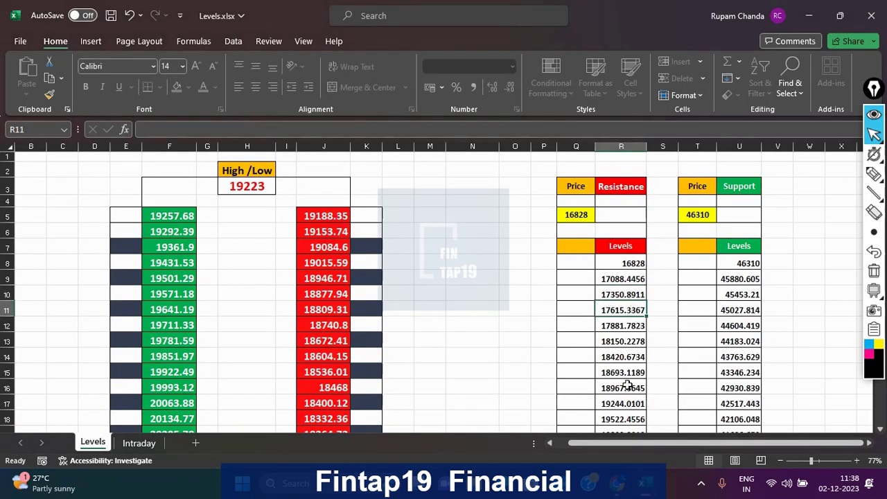
pyautogui.click(620, 487)
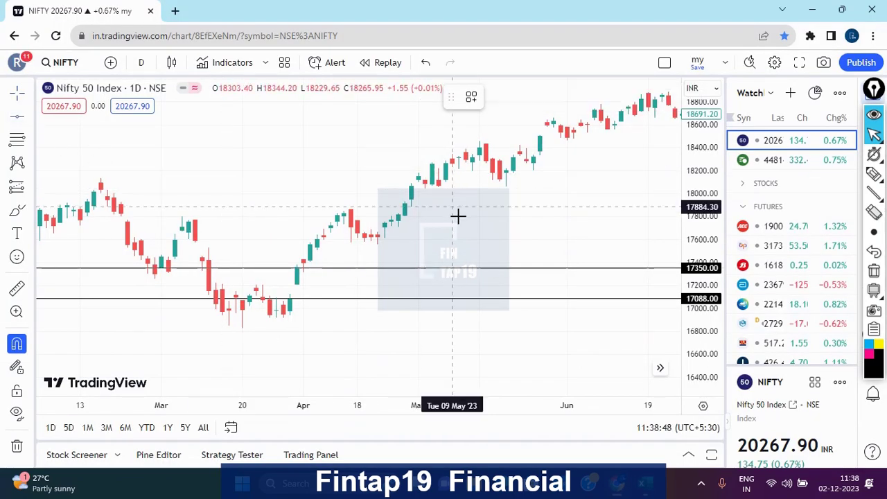
pyautogui.hotkey('alt', 'h')
pyautogui.click(582, 97)
pyautogui.write('17615.00')
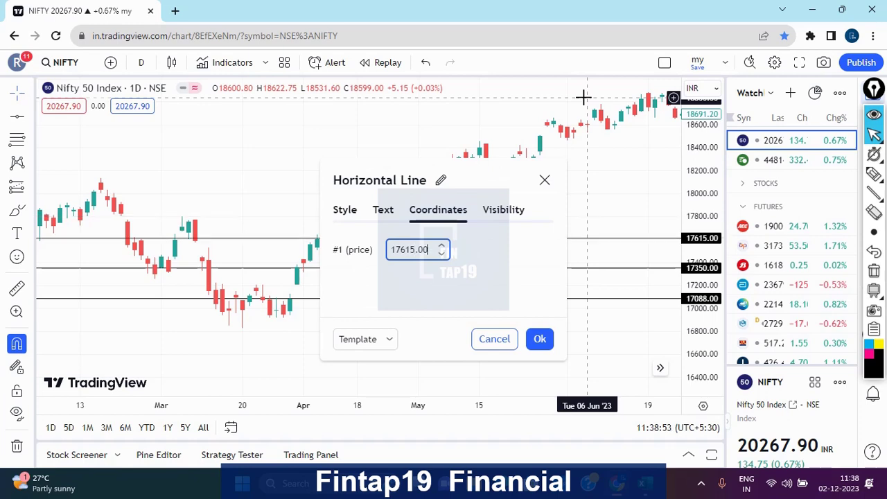
pyautogui.click(539, 339)
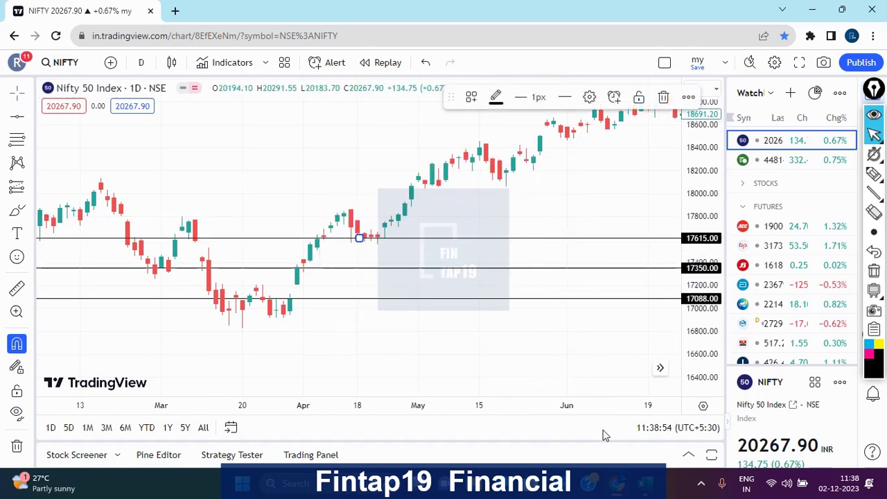
# Look up the next Excel level and add a horizontal line at 17881.
pyautogui.click(649, 492)
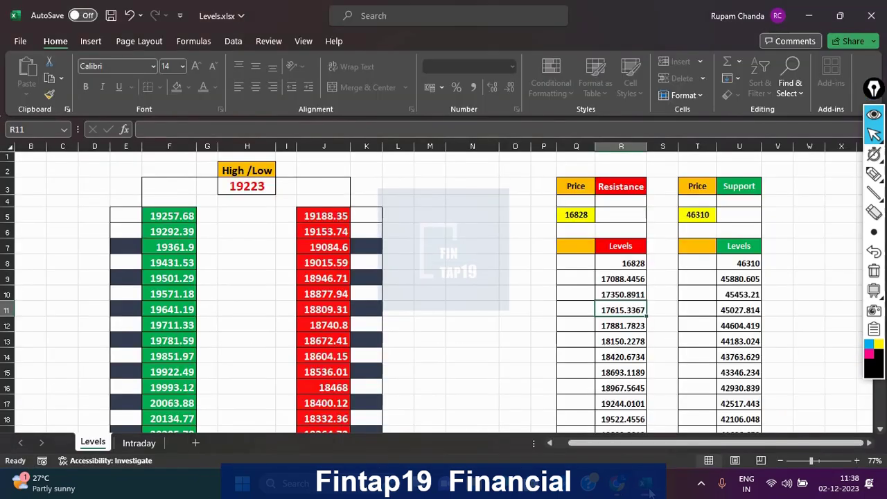
pyautogui.click(626, 326)
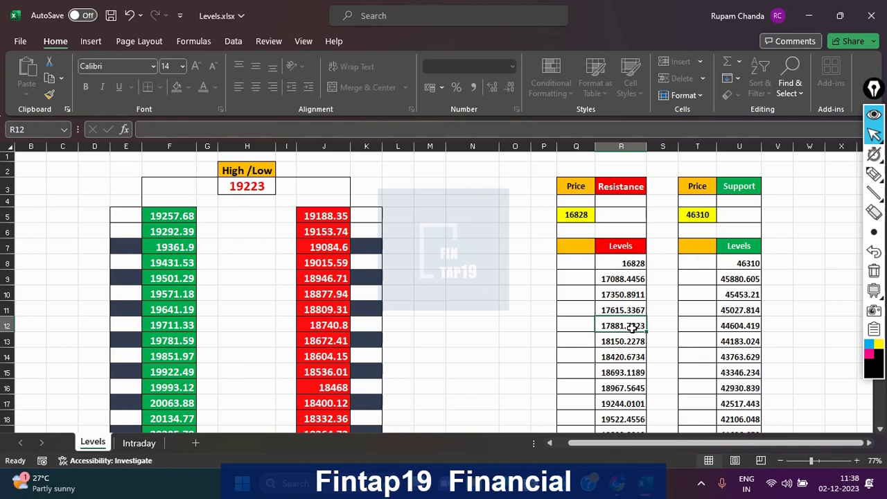
pyautogui.click(624, 489)
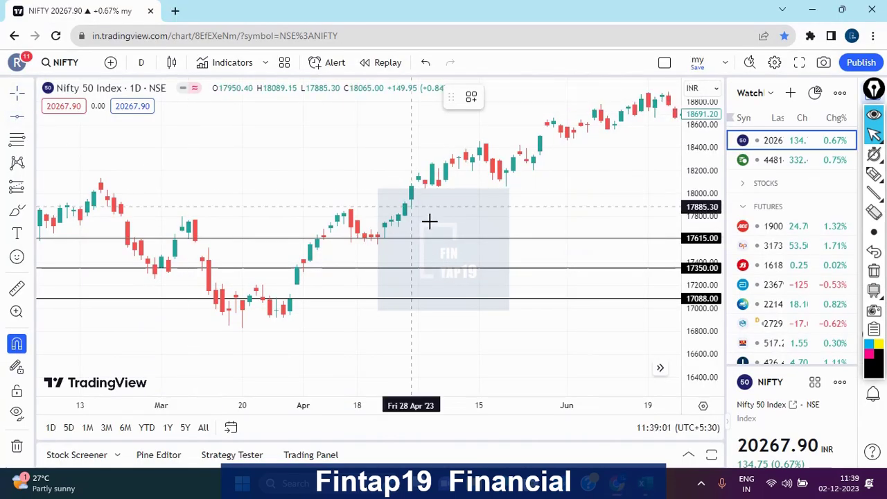
pyautogui.hotkey('alt', 'h')
pyautogui.click(588, 97)
pyautogui.write('17881.00')
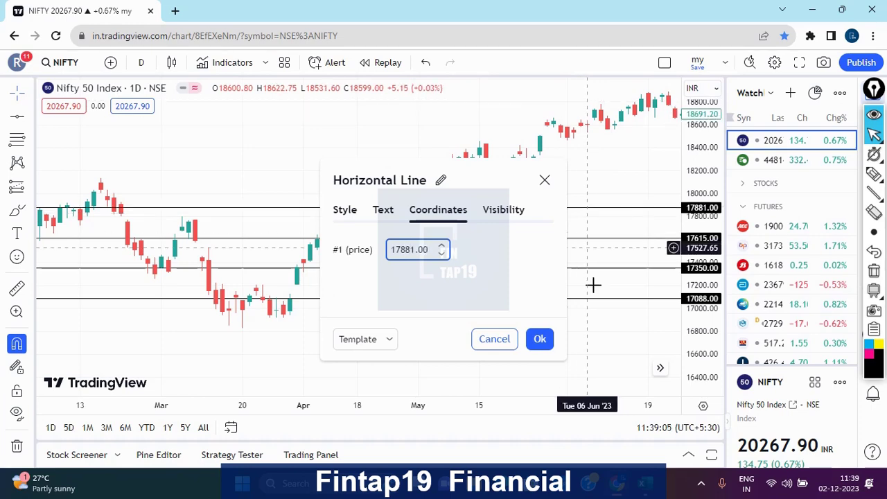
pyautogui.click(540, 339)
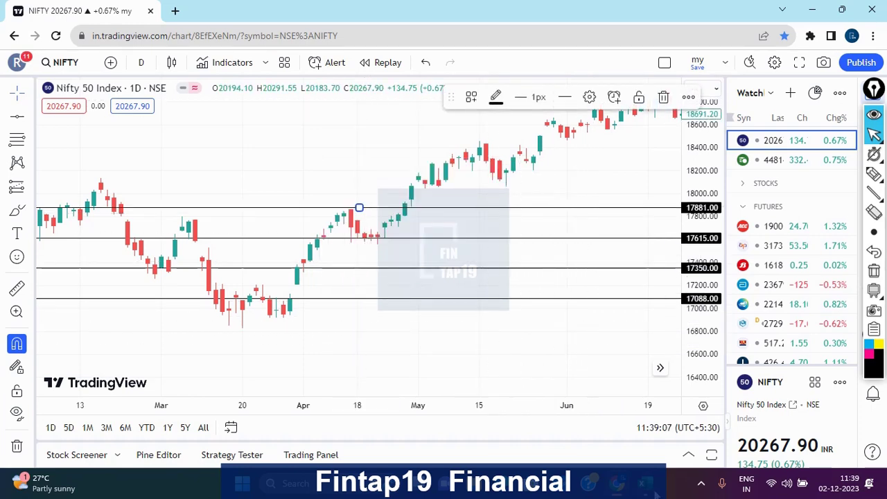
# Look up the next Excel level and add a horizontal line at 18150.
pyautogui.hotkey('alt', 'Tab')
pyautogui.click(627, 341)
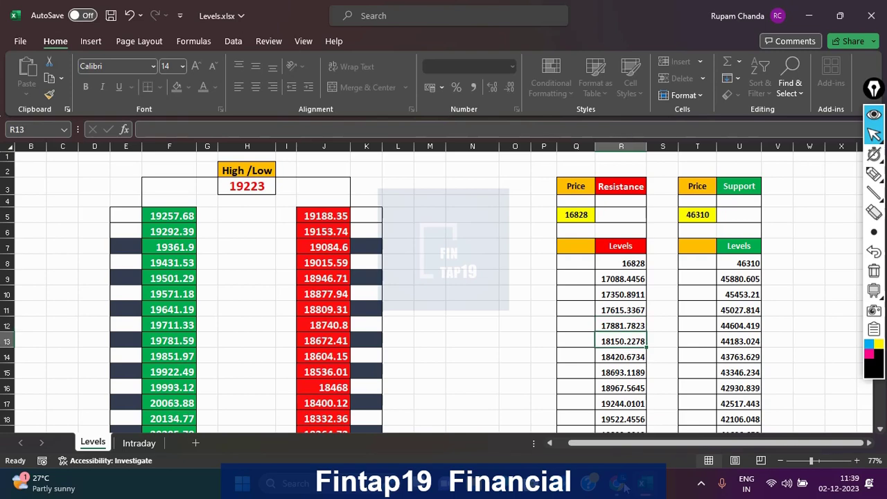
pyautogui.hotkey('alt', 'Tab')
pyautogui.click(18, 116)
pyautogui.click(360, 169)
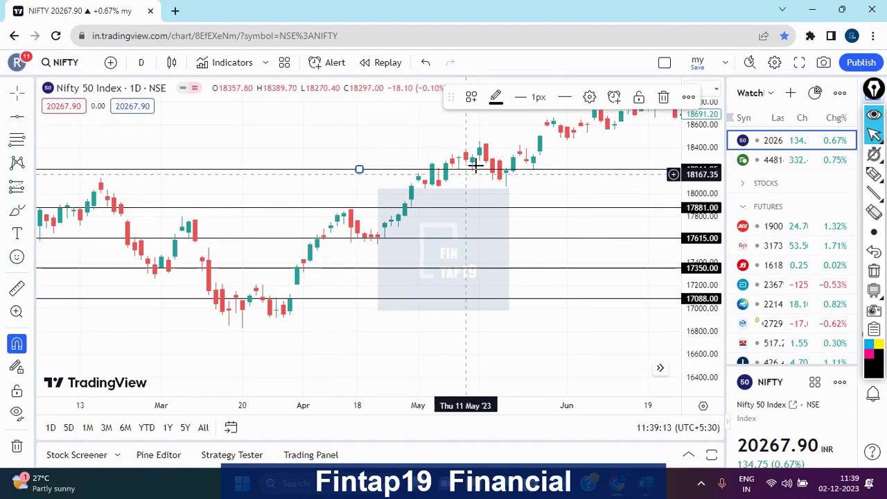
pyautogui.click(588, 98)
pyautogui.write('18150.00')
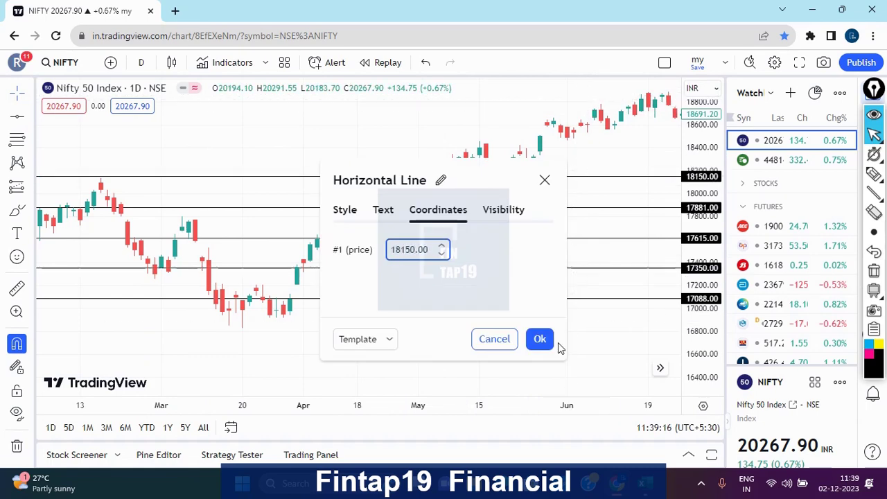
pyautogui.click(540, 339)
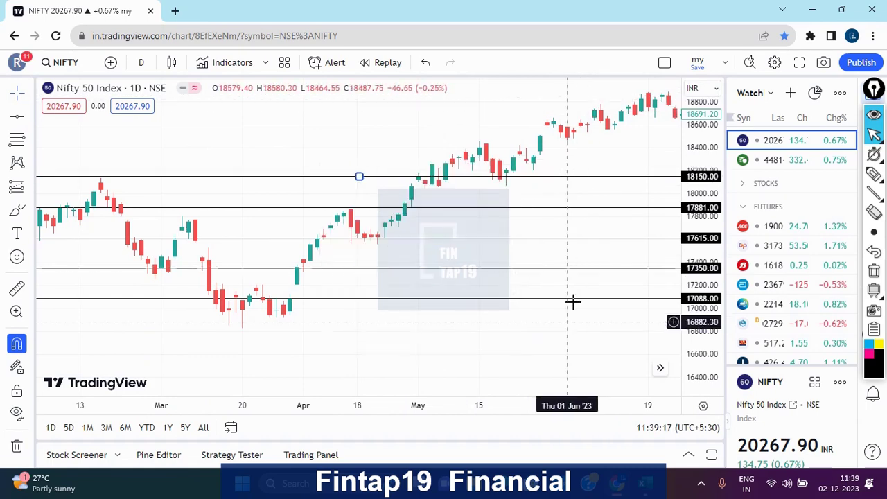
pyautogui.moveTo(610, 148); pyautogui.dragTo(473, 242)
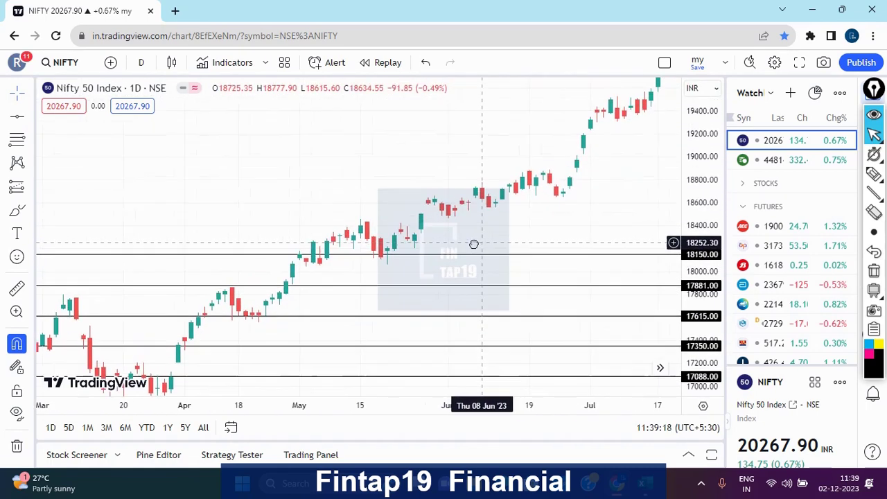
# Add a horizontal line at 18420, then read the next level from Excel.
pyautogui.click(650, 487)
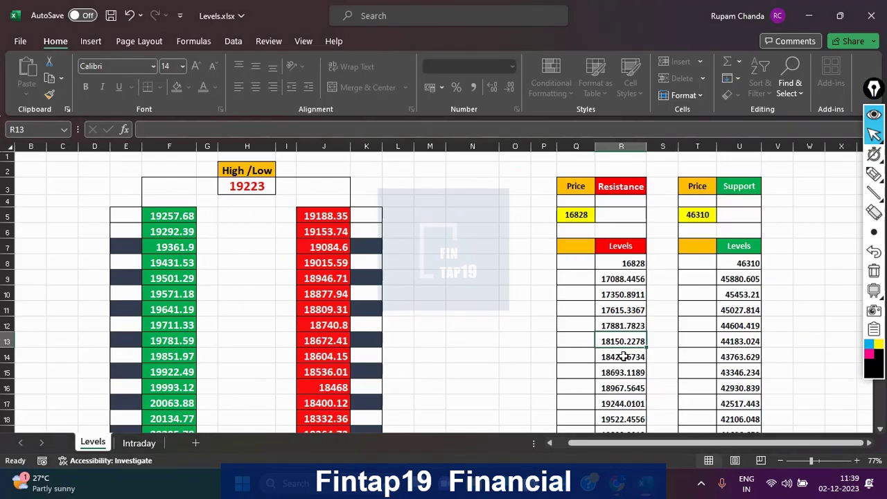
pyautogui.click(628, 357)
pyautogui.click(619, 485)
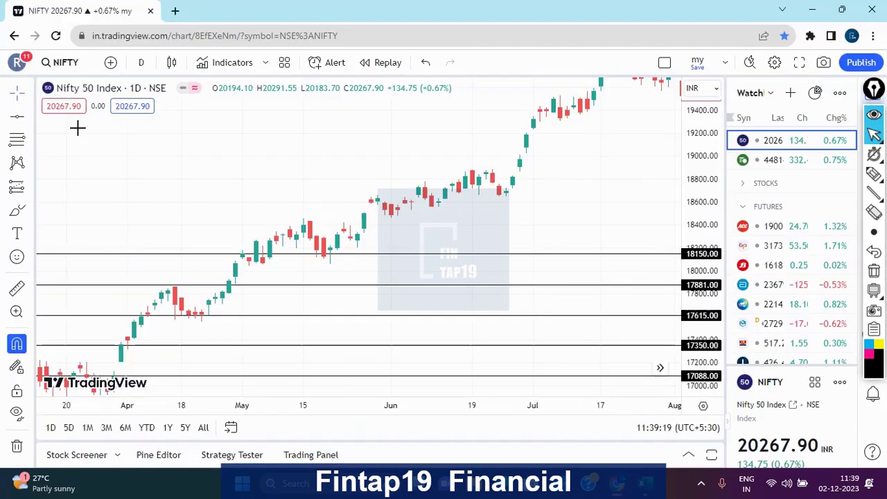
pyautogui.click(16, 116)
pyautogui.click(495, 210)
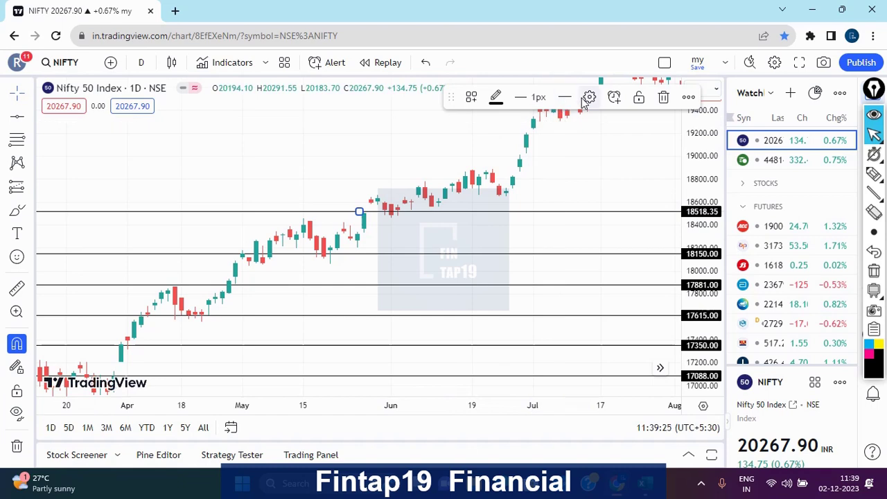
pyautogui.click(586, 100)
pyautogui.write('18420.00')
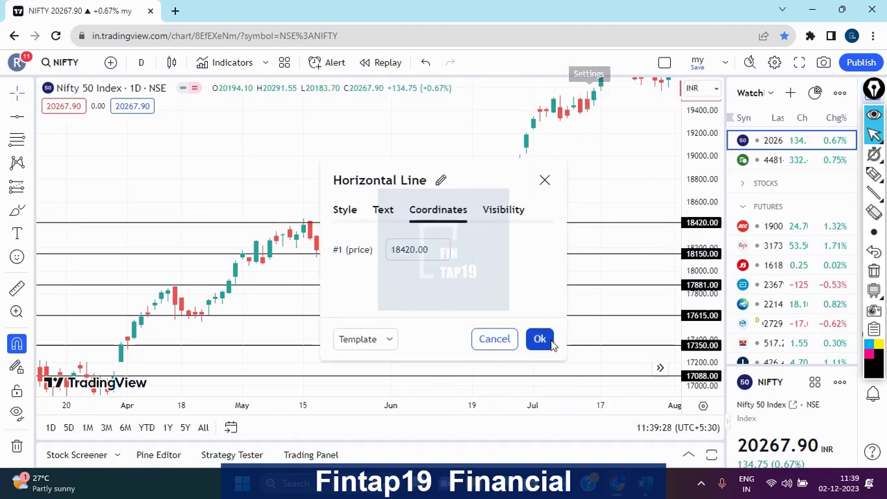
pyautogui.click(540, 339)
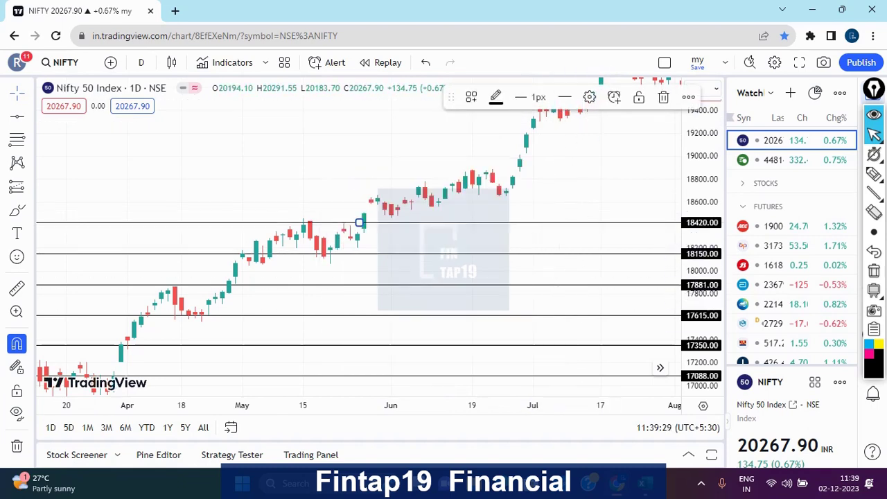
pyautogui.click(651, 485)
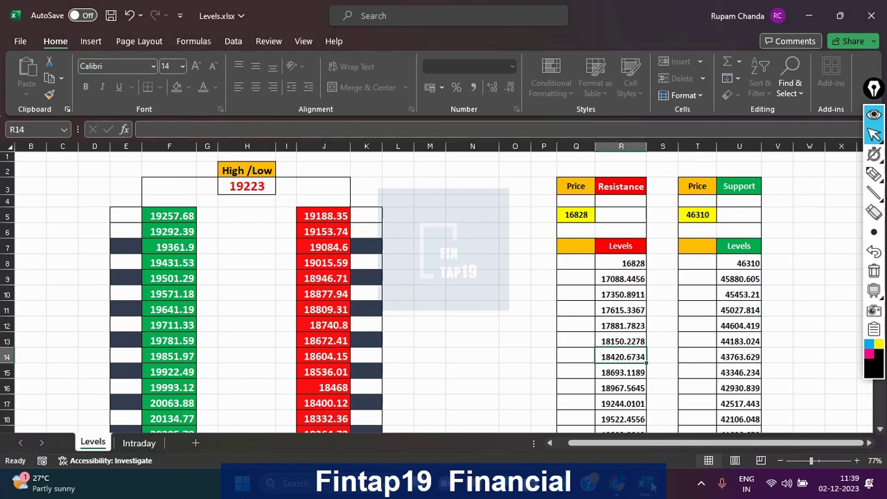
pyautogui.click(624, 373)
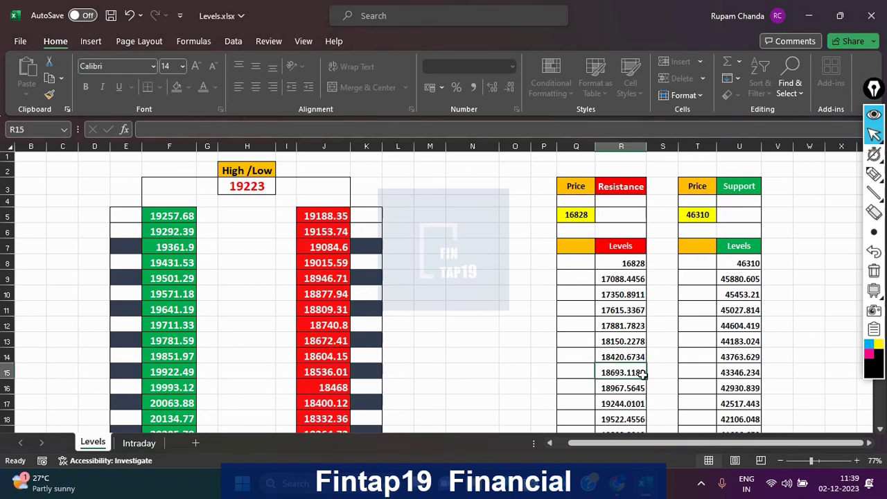
pyautogui.click(621, 487)
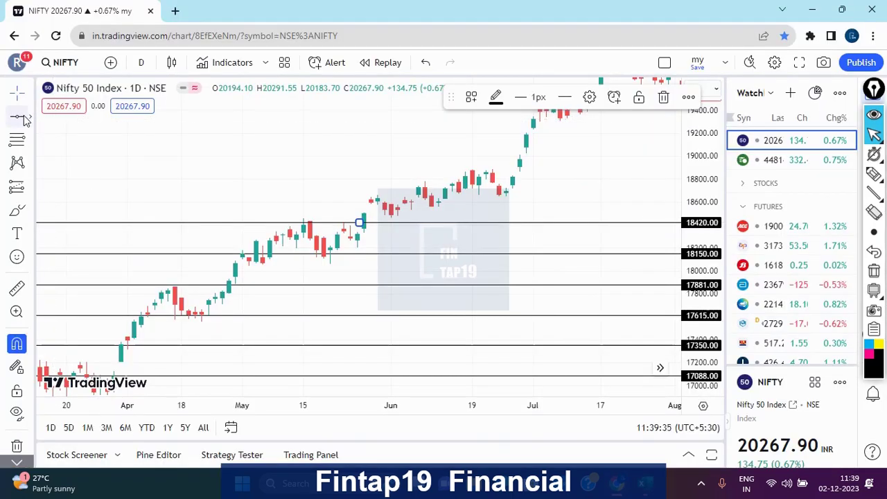
# Add a horizontal line at 18693 on the NIFTY chart.
pyautogui.click(432, 188)
pyautogui.click(594, 95)
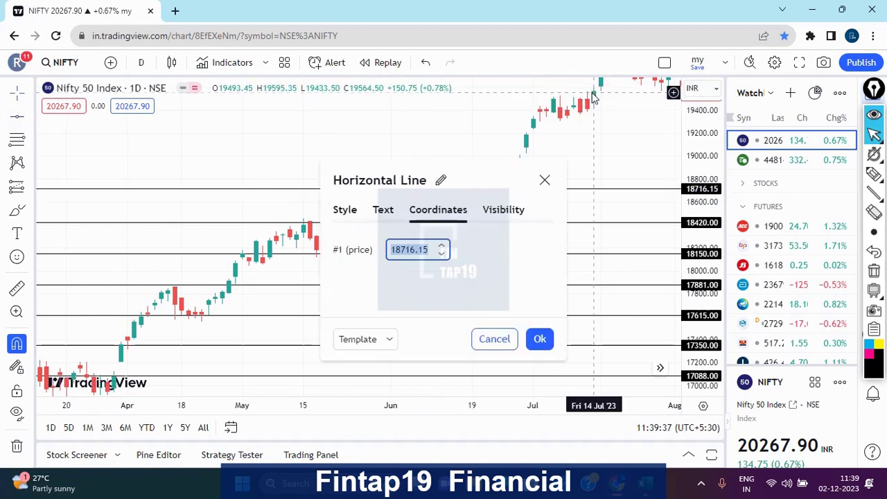
pyautogui.write('18')
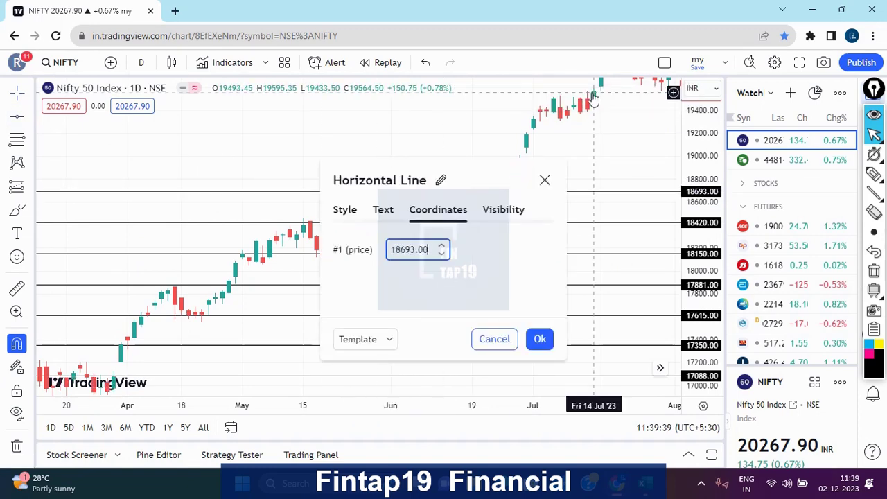
pyautogui.click(539, 339)
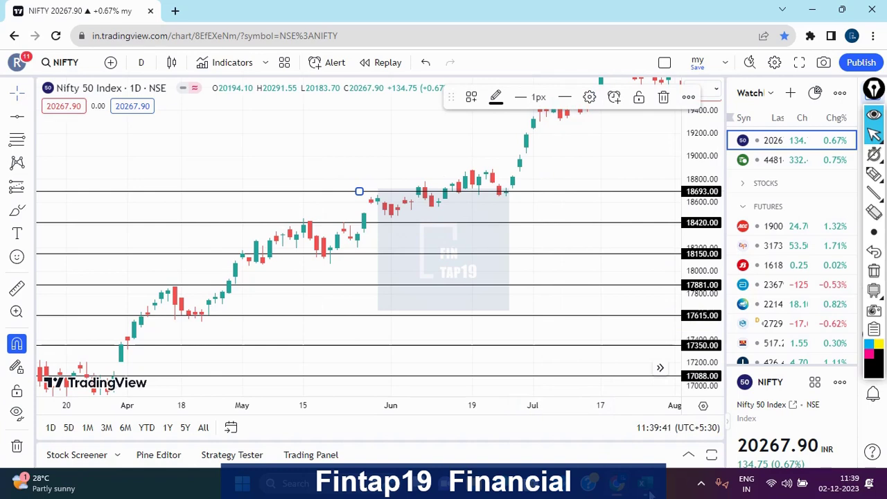
# Look up the next Excel level and add a horizontal line at 18967.
pyautogui.hotkey('alt', 'Tab')
pyautogui.click(634, 389)
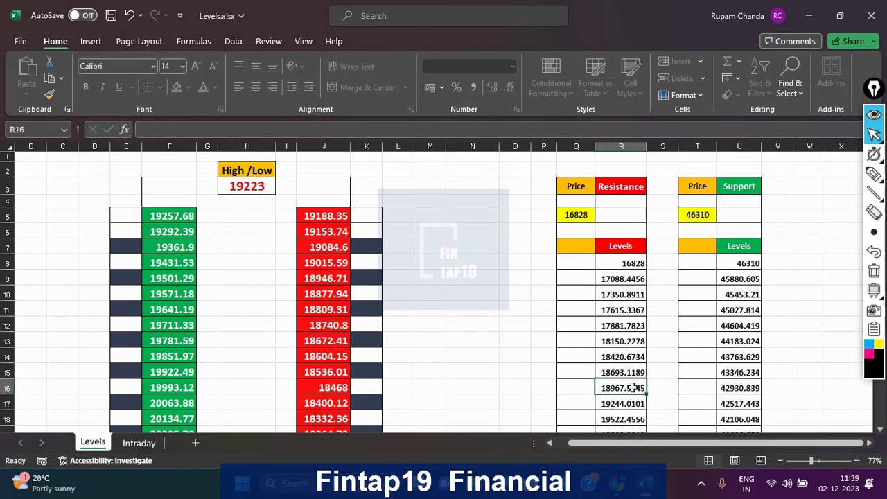
pyautogui.hotkey('alt', 'Tab')
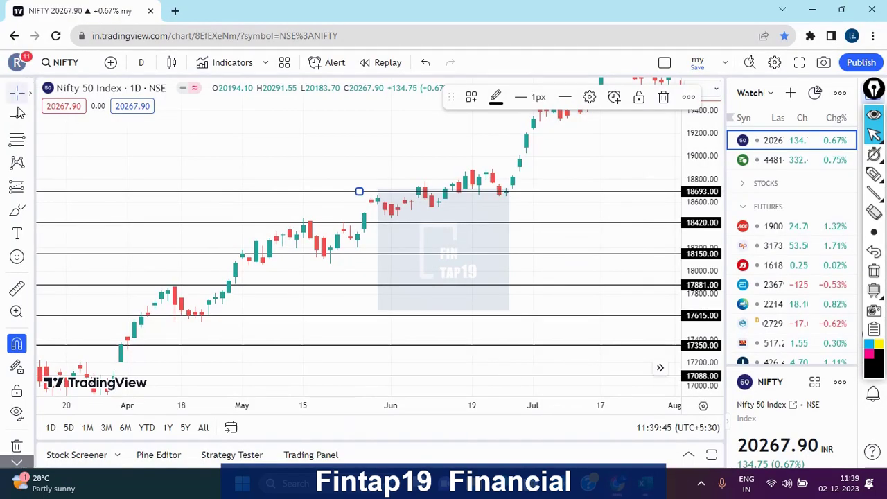
pyautogui.click(81, 122)
pyautogui.click(510, 151)
pyautogui.click(591, 94)
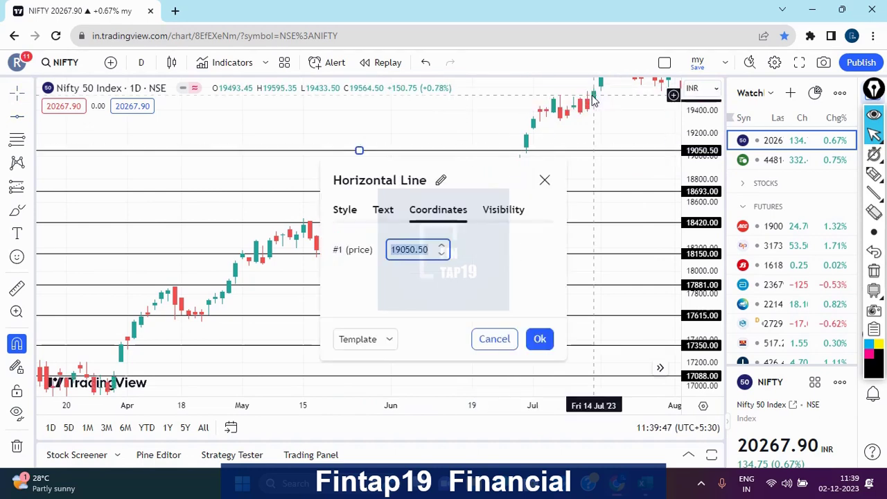
pyautogui.write('18967.')
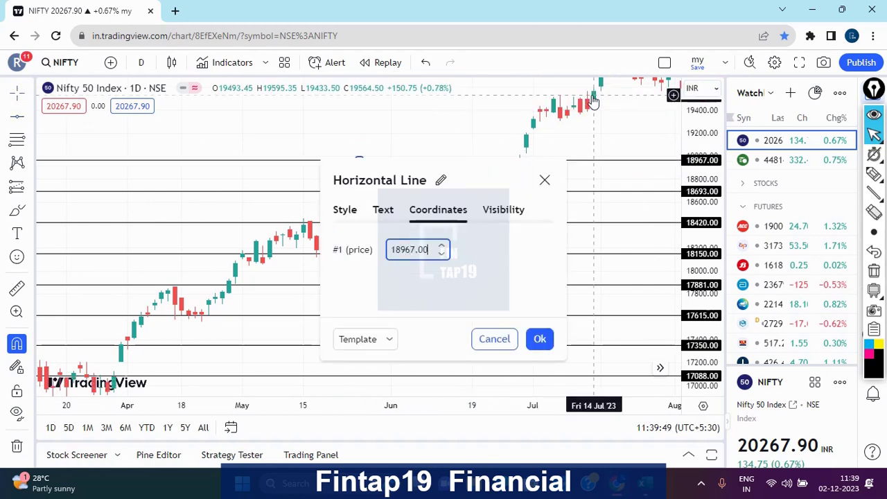
pyautogui.click(537, 339)
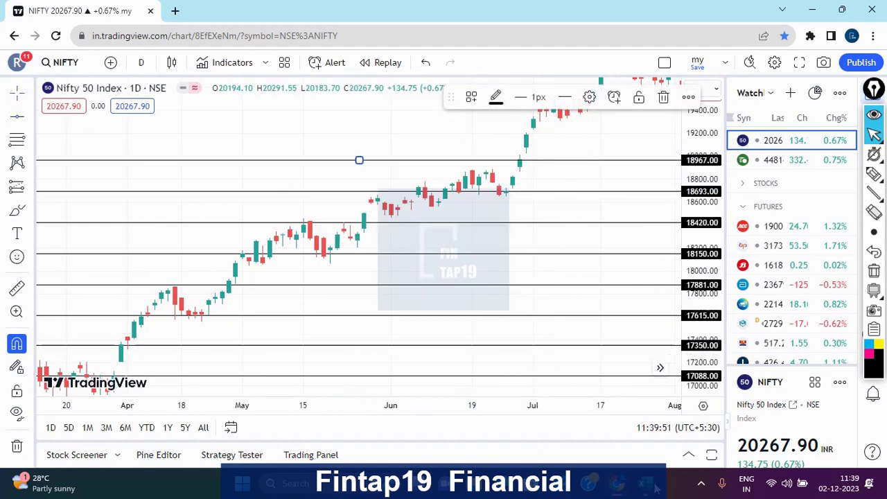
# Read the level in Excel cell R17 and add a horizontal line at 19244.
pyautogui.click(651, 487)
pyautogui.click(623, 405)
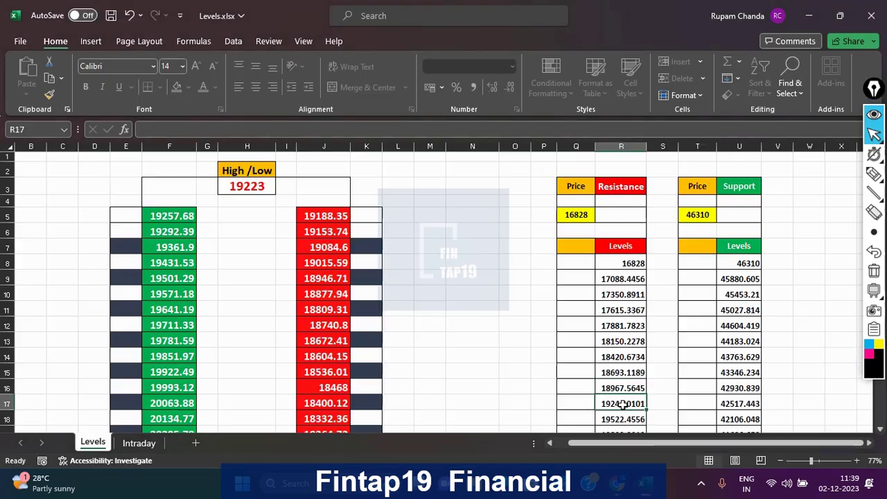
pyautogui.click(617, 487)
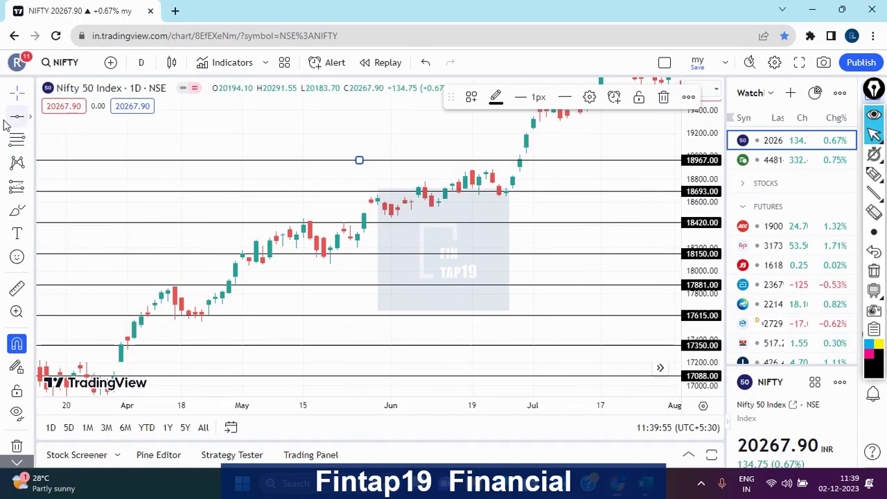
pyautogui.click(510, 130)
pyautogui.click(589, 97)
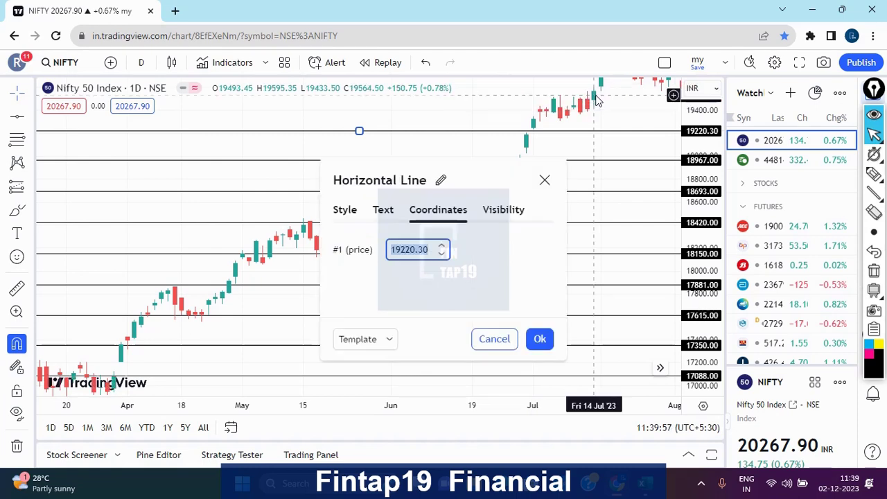
pyautogui.write('19244')
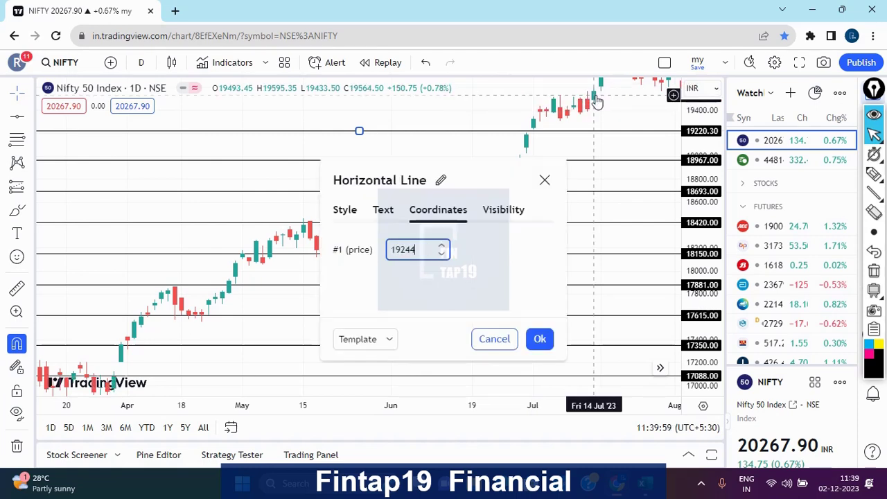
pyautogui.click(539, 338)
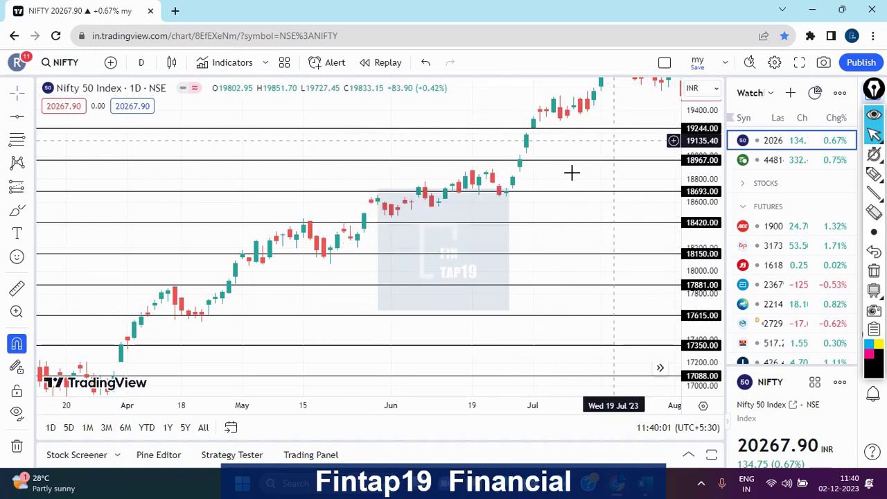
# Read the level in Excel cell R18 and add a horizontal line at 19522.
pyautogui.moveTo(572, 173); pyautogui.dragTo(388, 224)
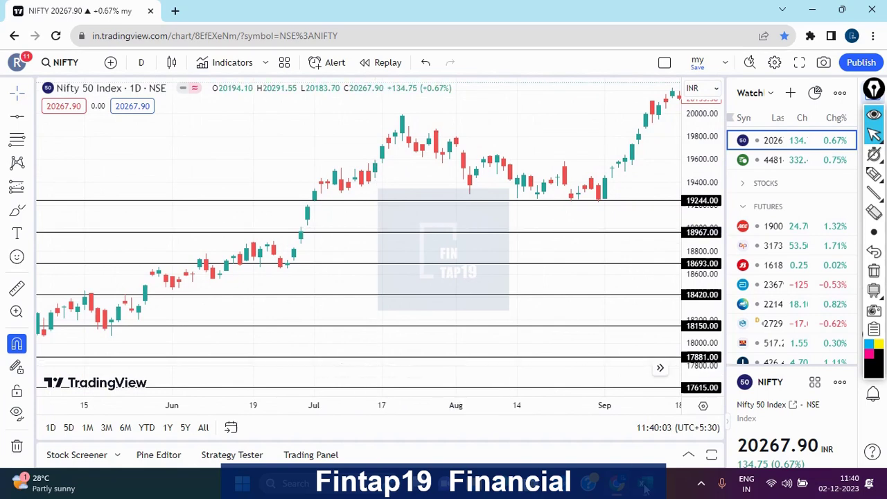
pyautogui.click(645, 488)
pyautogui.click(631, 419)
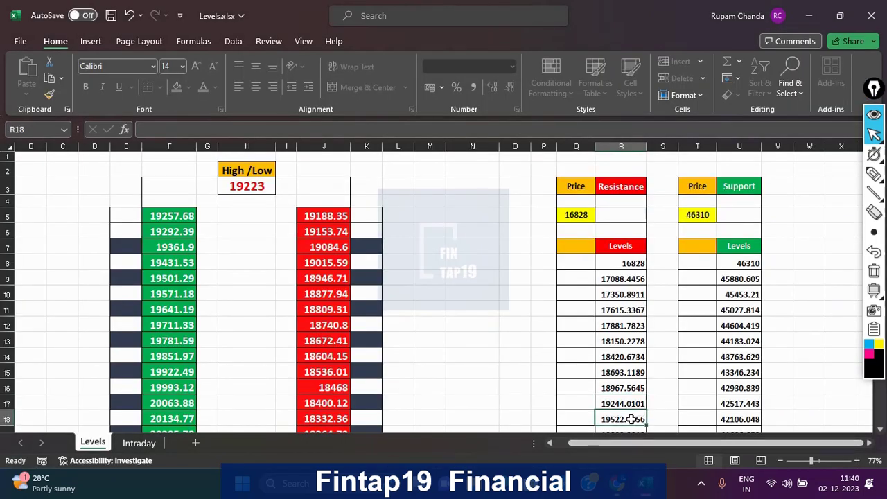
pyautogui.click(619, 485)
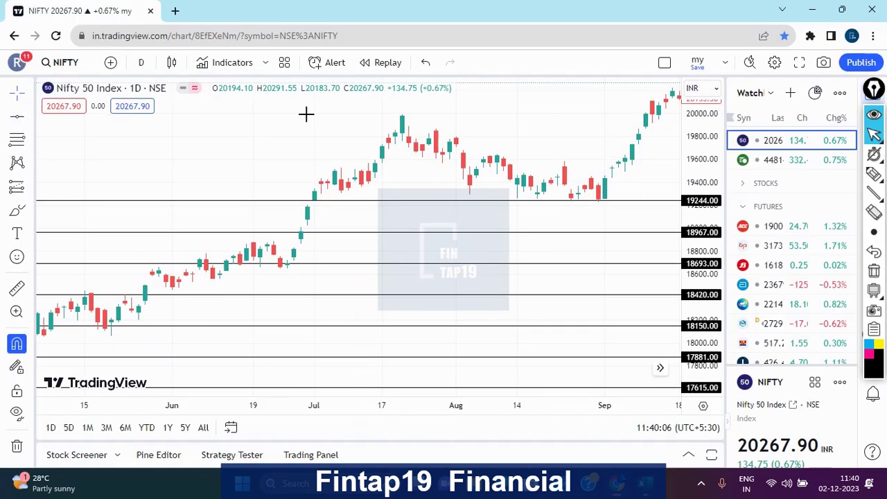
pyautogui.click(451, 152)
pyautogui.click(587, 99)
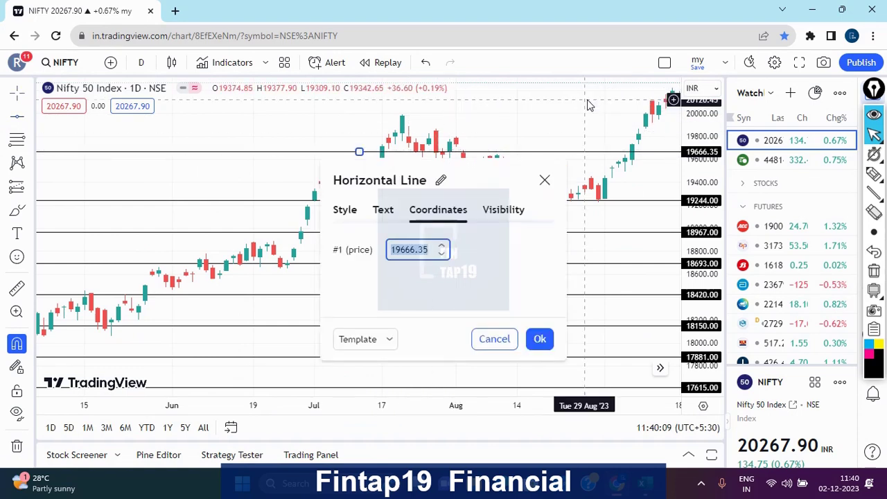
pyautogui.write('19522.00')
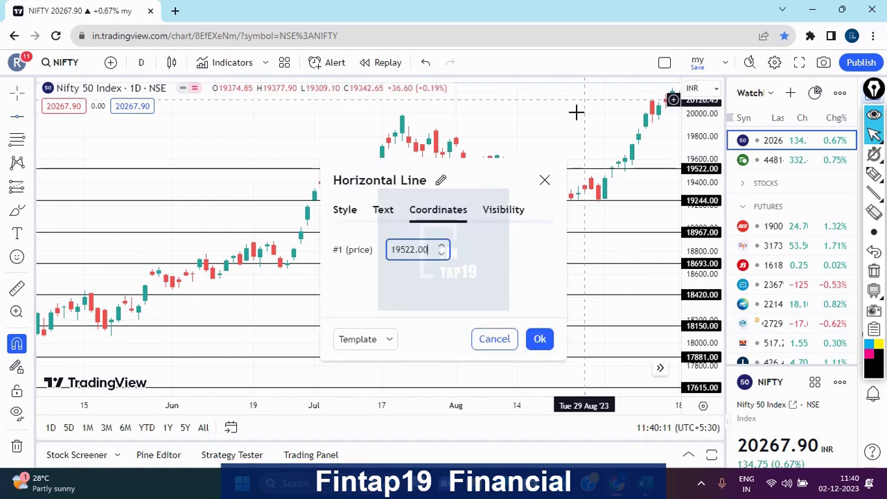
pyautogui.click(540, 339)
pyautogui.scroll(-2, 707, 184)
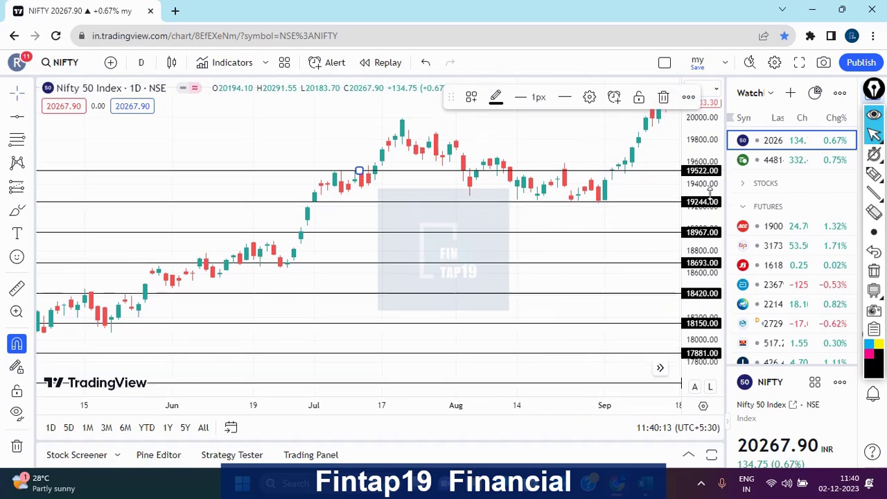
pyautogui.scroll(-2, 484, 246)
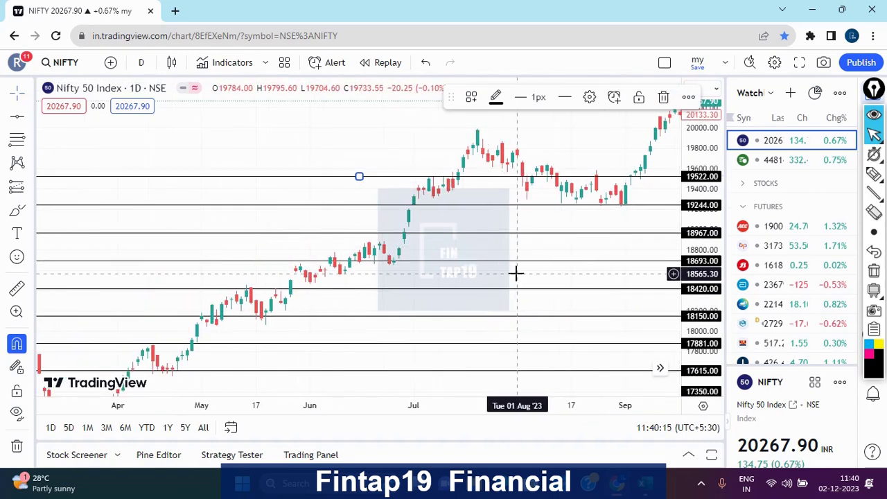
pyautogui.moveTo(515, 273); pyautogui.dragTo(624, 160)
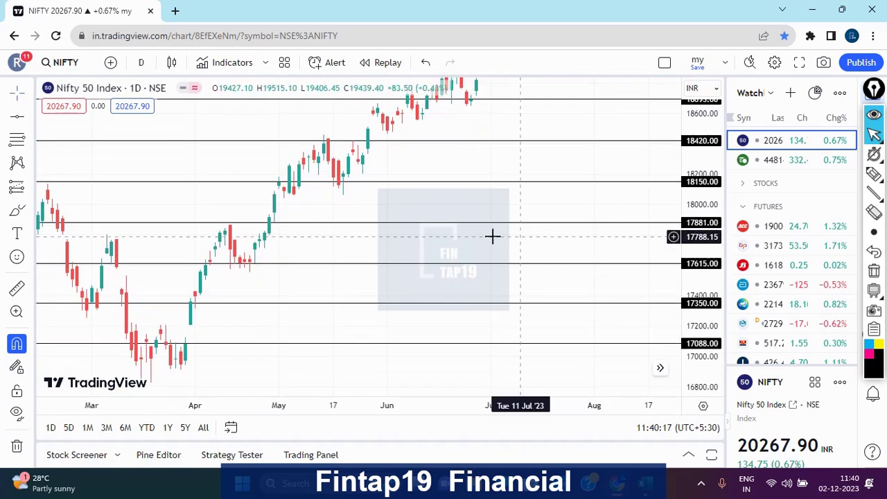
pyautogui.scroll(3, 490, 238)
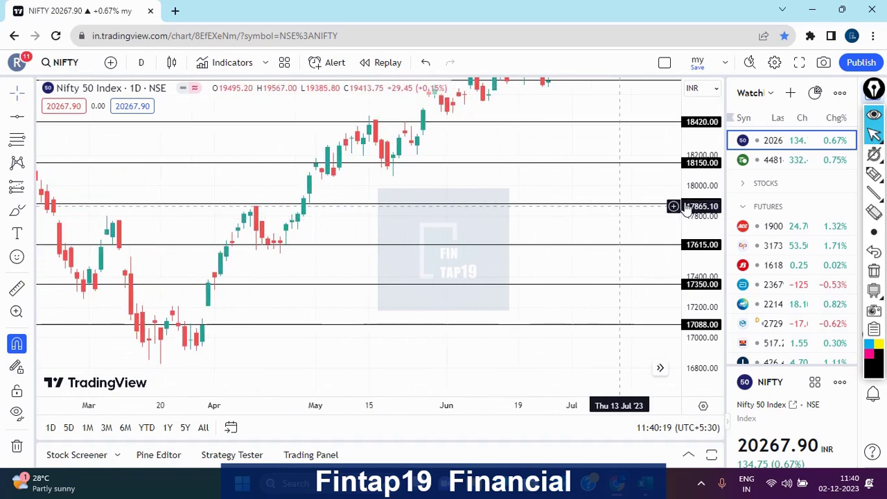
pyautogui.click(874, 174)
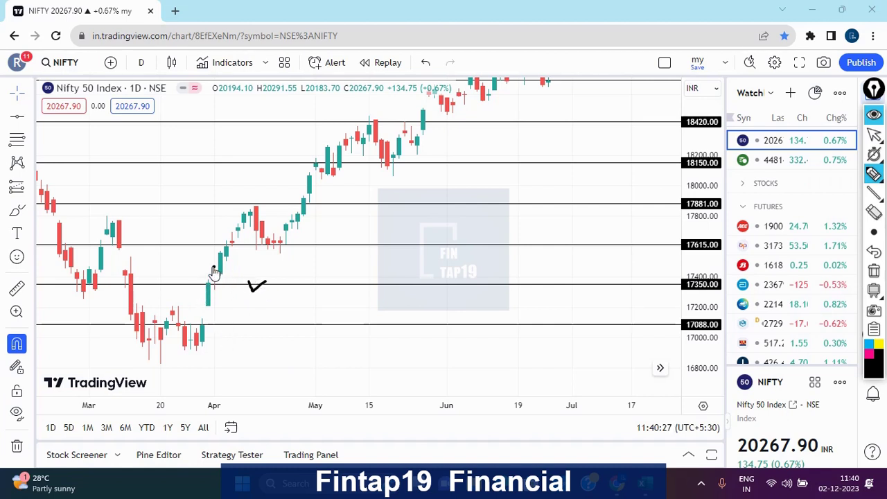
pyautogui.moveTo(214, 272)
pyautogui.mouseDown()
pyautogui.moveTo(245, 208)
pyautogui.moveTo(284, 243)
pyautogui.moveTo(271, 240)
pyautogui.moveTo(291, 247)
pyautogui.moveTo(320, 167)
pyautogui.moveTo(333, 144)
pyautogui.moveTo(366, 129)
pyautogui.moveTo(365, 115)
pyautogui.mouseUp()
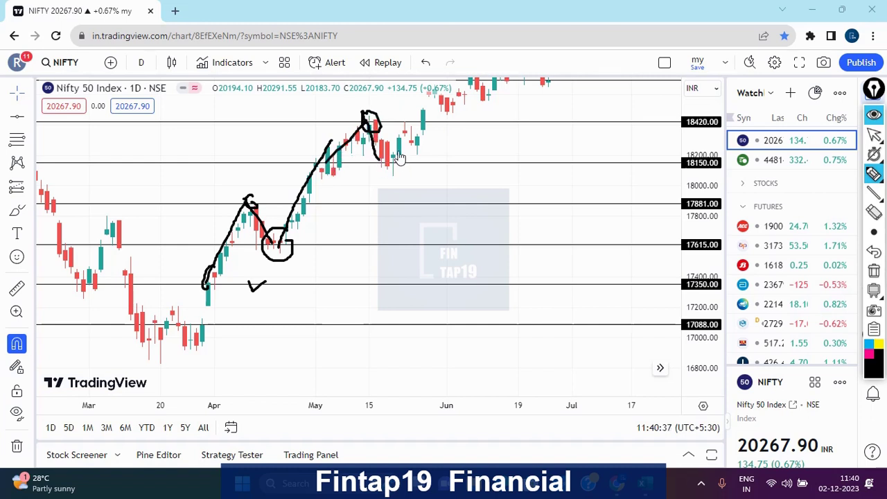
pyautogui.moveTo(399, 158)
pyautogui.mouseDown()
pyautogui.moveTo(377, 166)
pyautogui.moveTo(385, 158)
pyautogui.mouseUp()
pyautogui.click(873, 134)
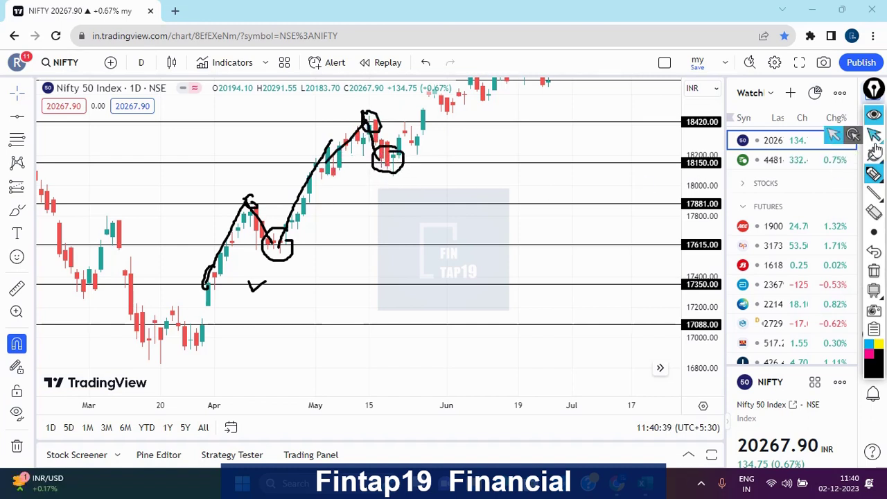
pyautogui.moveTo(714, 146); pyautogui.dragTo(714, 191)
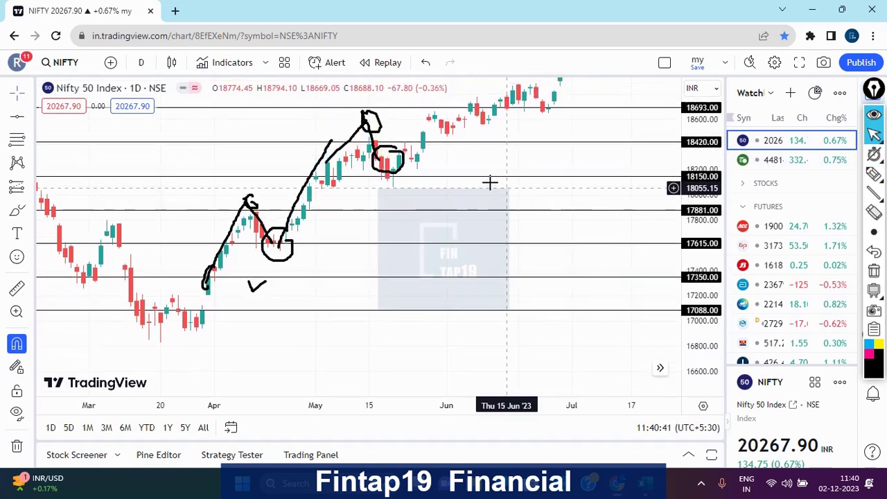
pyautogui.moveTo(485, 186); pyautogui.dragTo(424, 292)
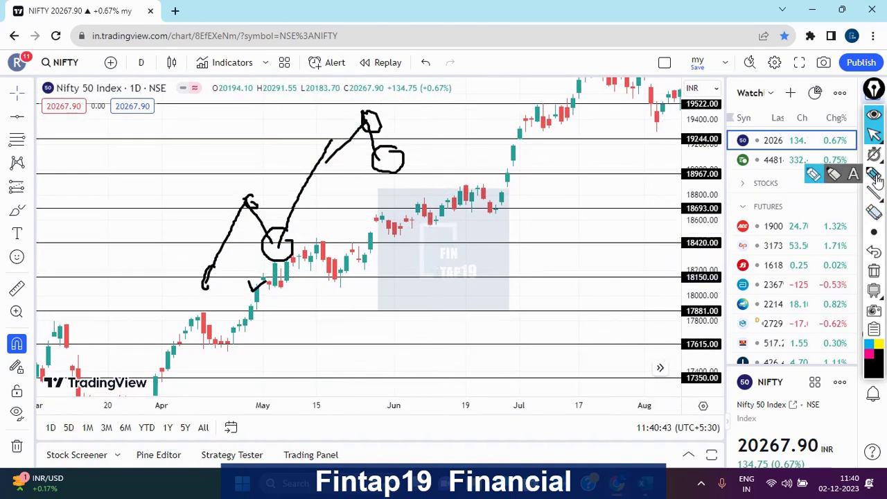
pyautogui.click(874, 174)
pyautogui.moveTo(342, 281)
pyautogui.mouseDown()
pyautogui.moveTo(410, 208)
pyautogui.moveTo(454, 190)
pyautogui.mouseUp()
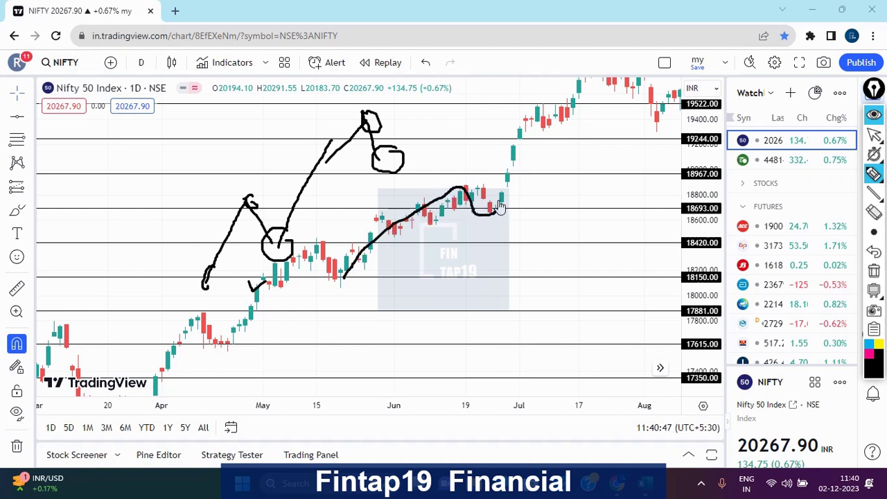
pyautogui.moveTo(498, 212); pyautogui.dragTo(531, 111)
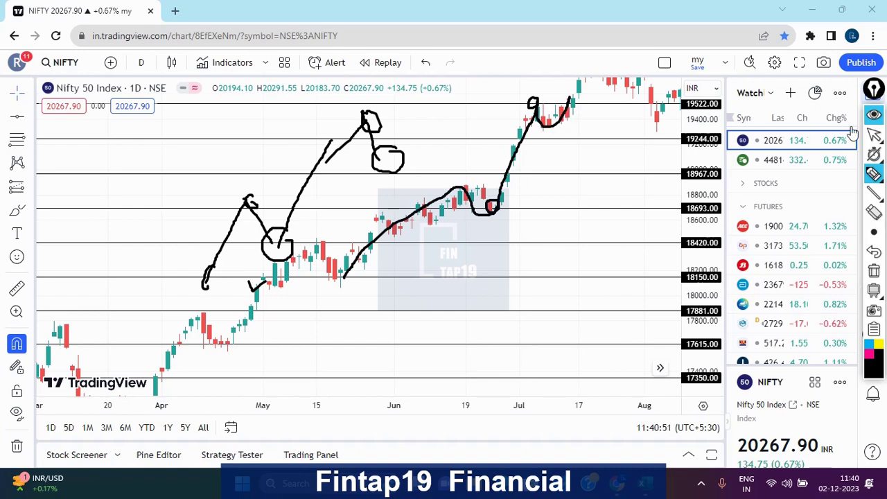
pyautogui.click(874, 133)
pyautogui.moveTo(713, 130); pyautogui.dragTo(489, 271)
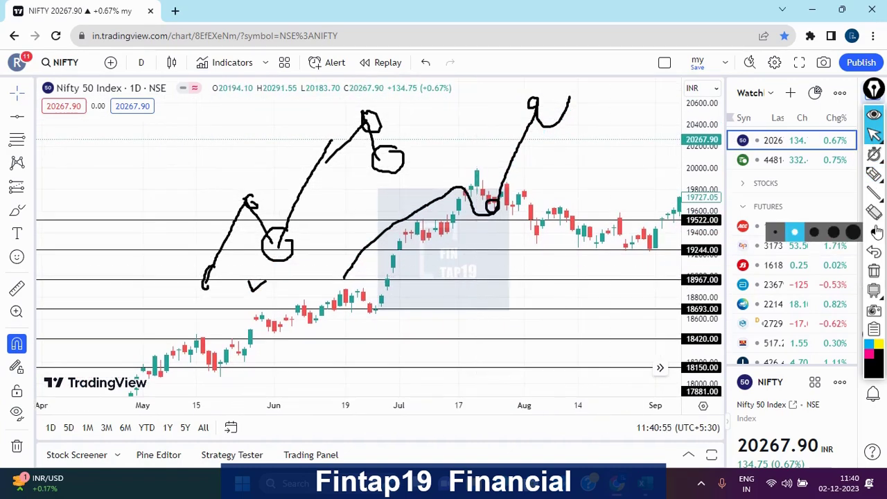
pyautogui.click(874, 271)
pyautogui.moveTo(590, 276); pyautogui.dragTo(370, 265)
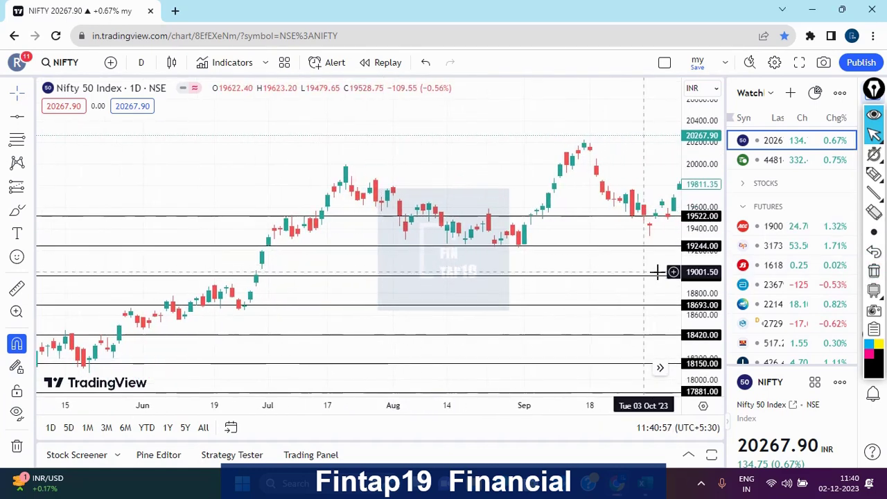
# Trace the July-peak fall with the pen, erase it, then tick the reached levels 18420–19244.
pyautogui.click(874, 175)
pyautogui.moveTo(337, 146)
pyautogui.mouseDown()
pyautogui.moveTo(437, 241)
pyautogui.moveTo(532, 247)
pyautogui.moveTo(522, 244)
pyautogui.moveTo(559, 166)
pyautogui.mouseUp()
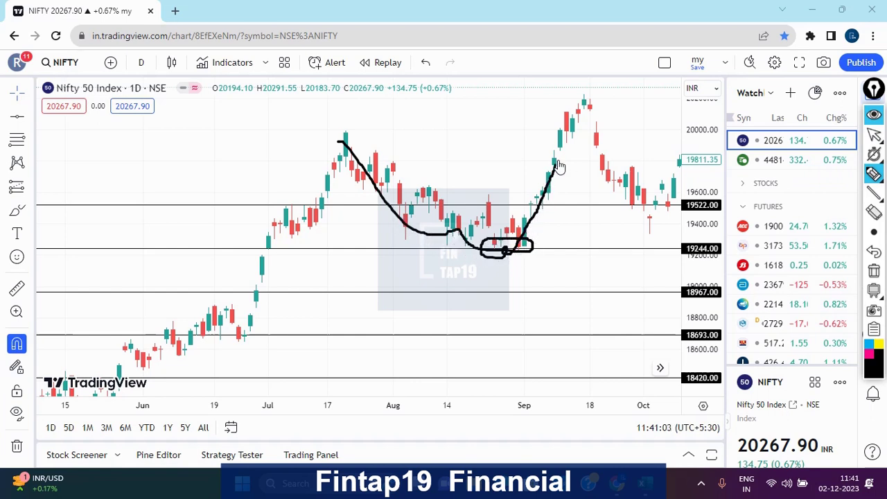
pyautogui.click(874, 271)
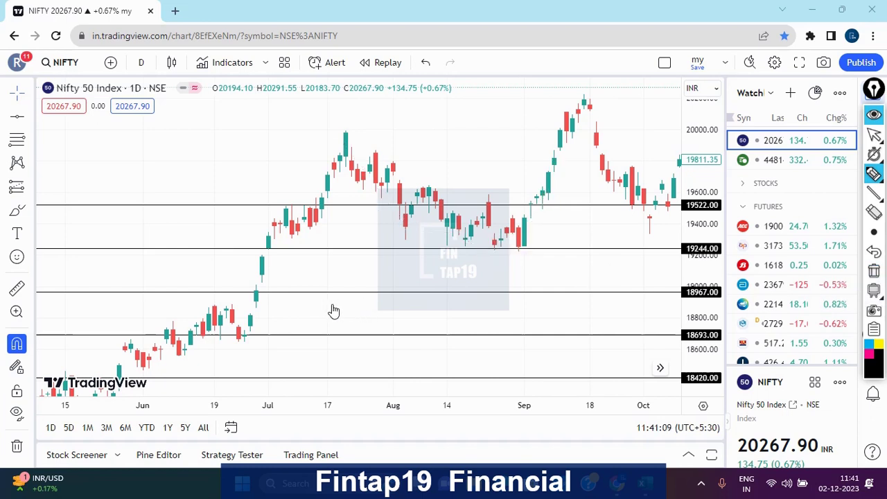
pyautogui.moveTo(343, 291); pyautogui.dragTo(345, 283)
pyautogui.moveTo(352, 244)
pyautogui.mouseDown()
pyautogui.moveTo(356, 252)
pyautogui.moveTo(384, 242)
pyautogui.mouseUp()
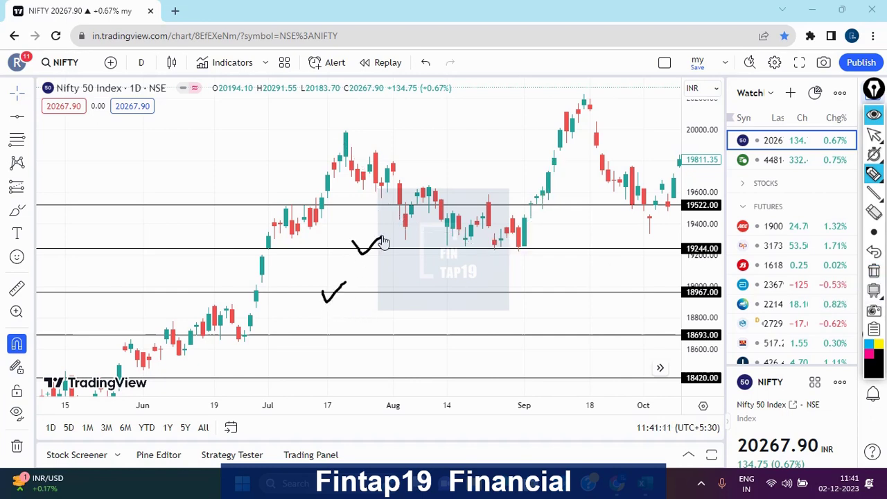
pyautogui.moveTo(103, 409)
pyautogui.mouseDown()
pyautogui.moveTo(95, 402)
pyautogui.moveTo(127, 393)
pyautogui.mouseUp()
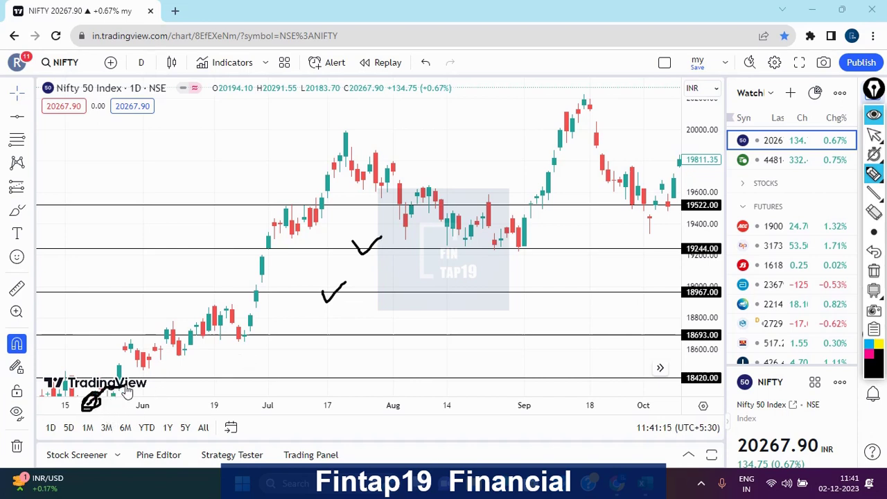
pyautogui.moveTo(305, 367); pyautogui.dragTo(320, 361)
pyautogui.moveTo(357, 324); pyautogui.dragTo(385, 316)
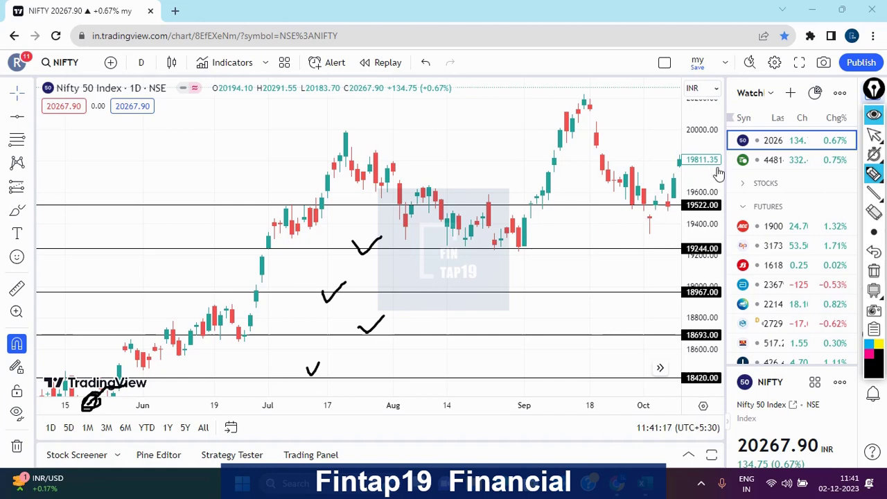
# Rescale the price axis and pan to earlier months so all resistance levels fit.
pyautogui.click(875, 135)
pyautogui.moveTo(701, 385); pyautogui.dragTo(702, 416)
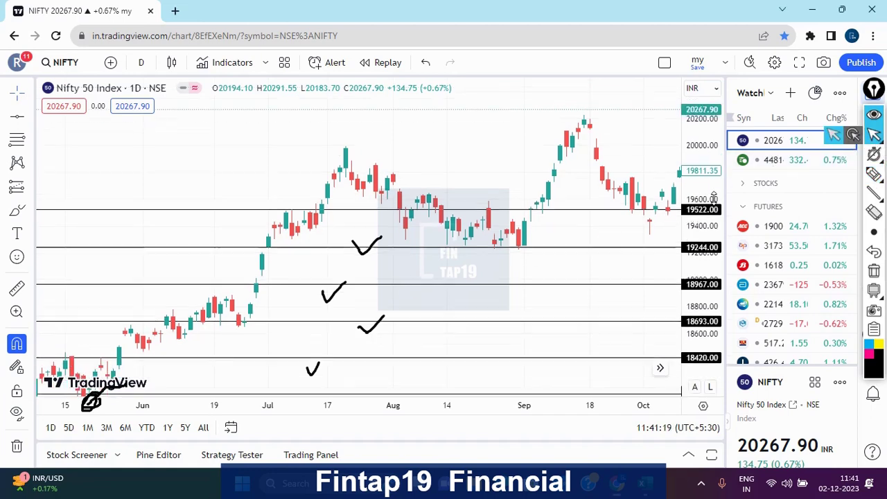
pyautogui.moveTo(547, 254); pyautogui.dragTo(592, 135)
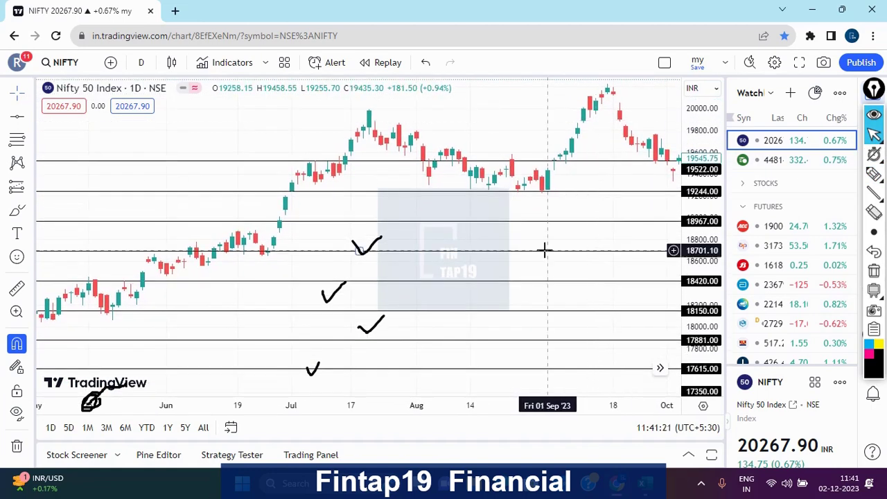
pyautogui.moveTo(701, 229)
pyautogui.mouseDown()
pyautogui.moveTo(696, 294)
pyautogui.moveTo(695, 236)
pyautogui.mouseUp()
pyautogui.scroll(3, 541, 257)
pyautogui.scroll(2, 588, 257)
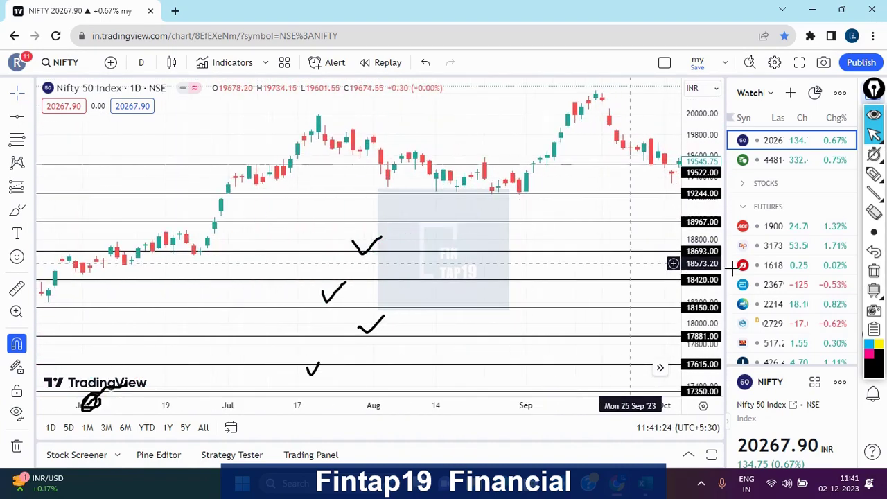
pyautogui.scroll(2, 485, 249)
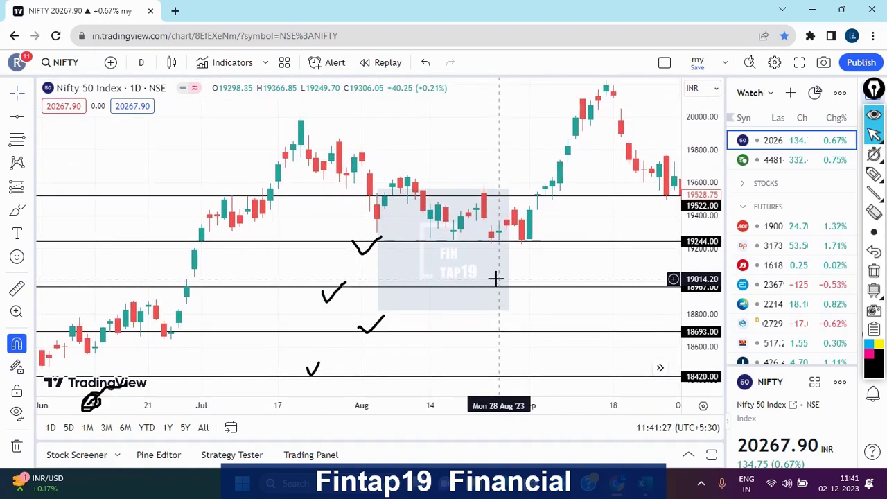
pyautogui.moveTo(704, 270); pyautogui.dragTo(650, 249)
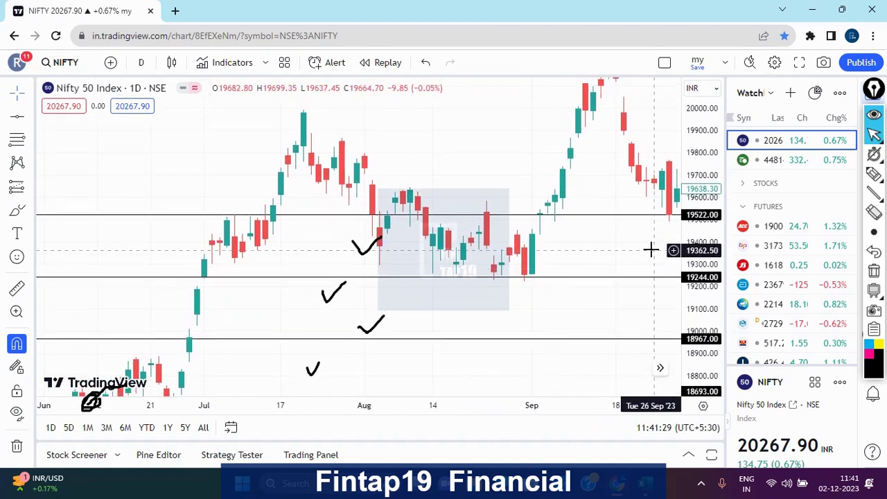
pyautogui.moveTo(696, 198); pyautogui.dragTo(696, 229)
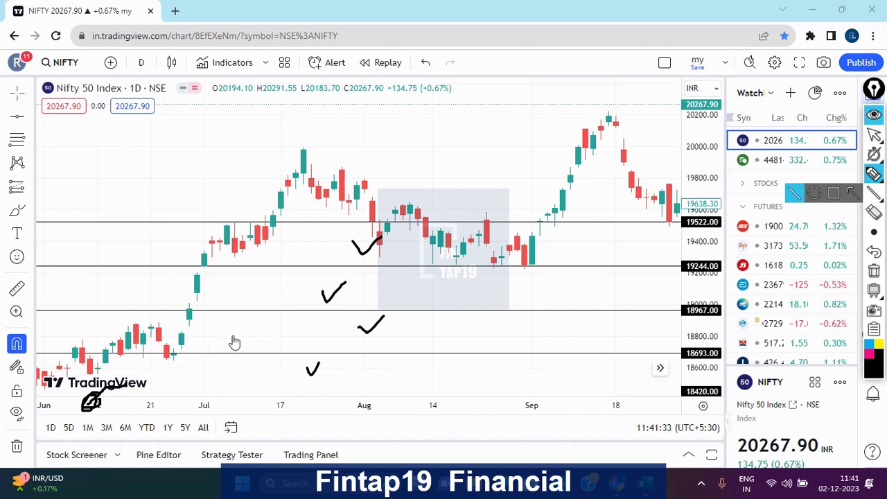
# Draw a swing-low checkmark and three horizontal strokes near the July highs, then erase all ink.
pyautogui.moveTo(409, 348); pyautogui.dragTo(425, 344)
pyautogui.moveTo(439, 315); pyautogui.dragTo(456, 297)
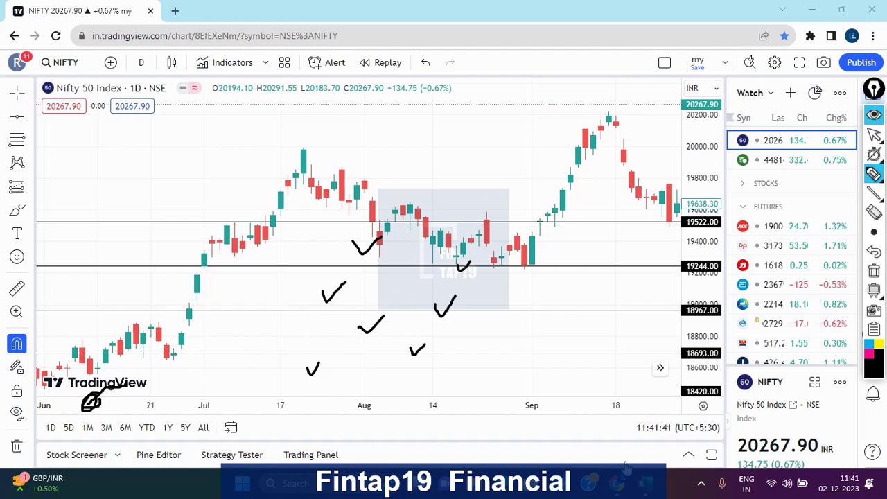
pyautogui.moveTo(271, 190); pyautogui.dragTo(375, 194)
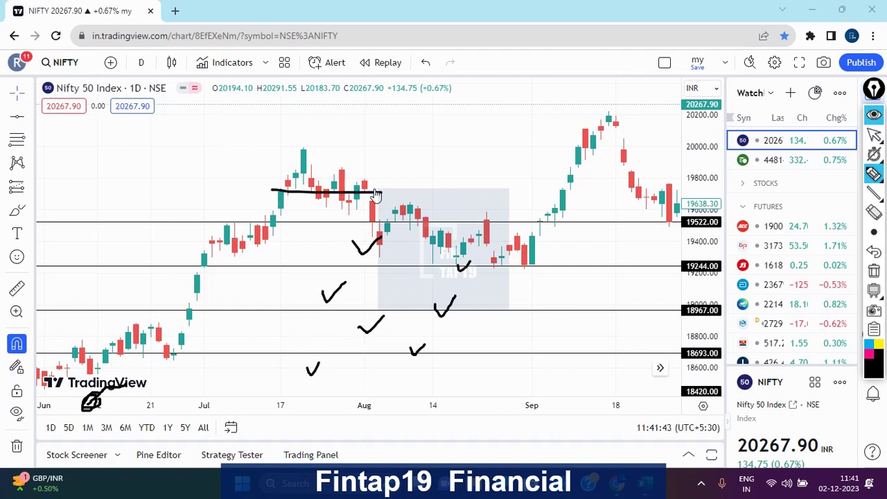
pyautogui.moveTo(284, 152); pyautogui.dragTo(413, 150)
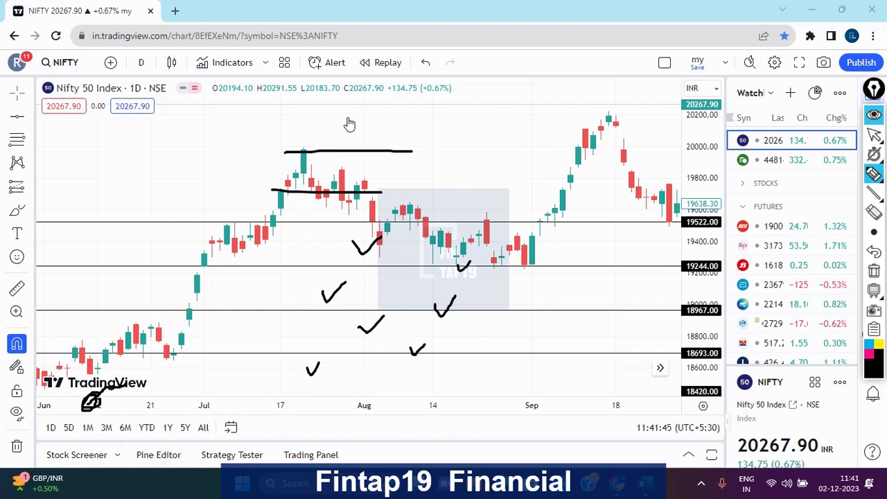
pyautogui.moveTo(319, 107); pyautogui.dragTo(464, 109)
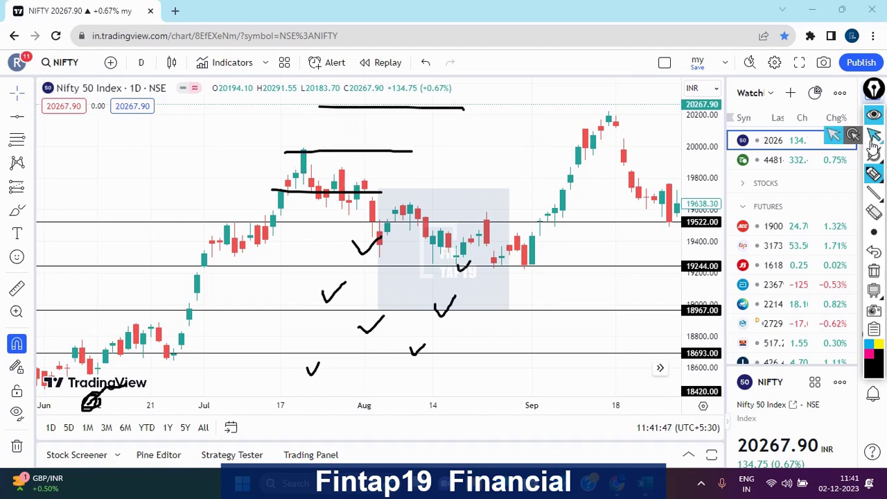
pyautogui.click(875, 272)
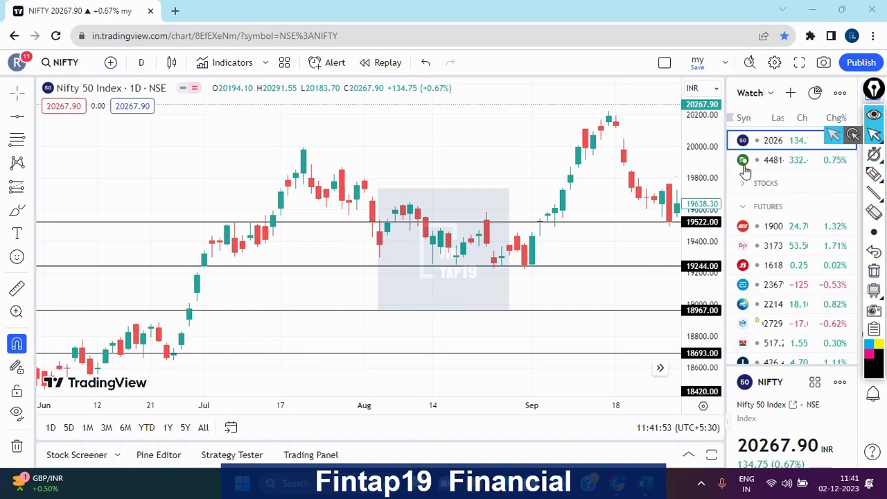
# Zoom out and compress the price scale, then ink the March low, April–May lows, and rally to July.
pyautogui.scroll(-2, 624, 174)
pyautogui.moveTo(709, 181)
pyautogui.mouseDown()
pyautogui.moveTo(703, 277)
pyautogui.moveTo(704, 222)
pyautogui.mouseUp()
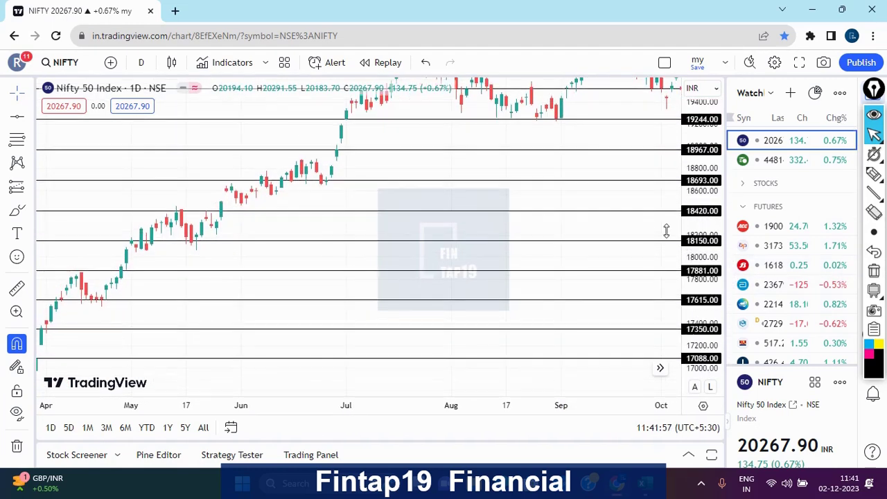
pyautogui.scroll(-2, 589, 258)
pyautogui.moveTo(702, 148); pyautogui.dragTo(704, 208)
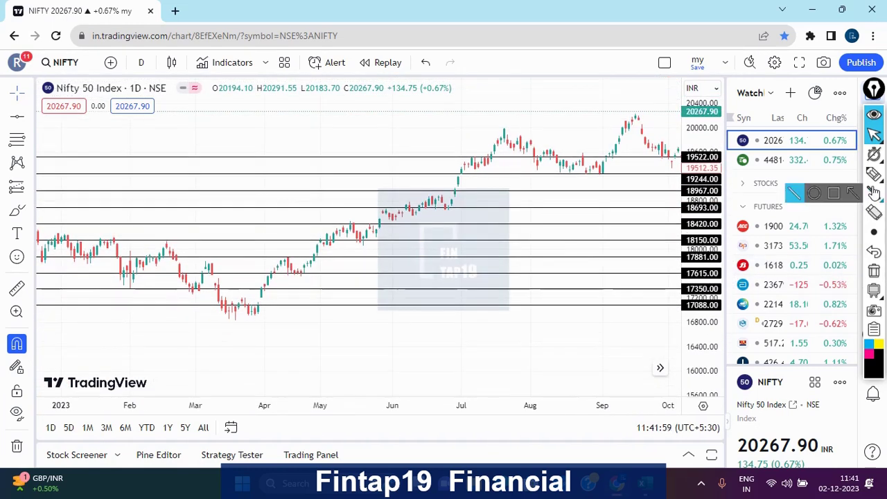
pyautogui.moveTo(229, 309); pyautogui.dragTo(240, 319)
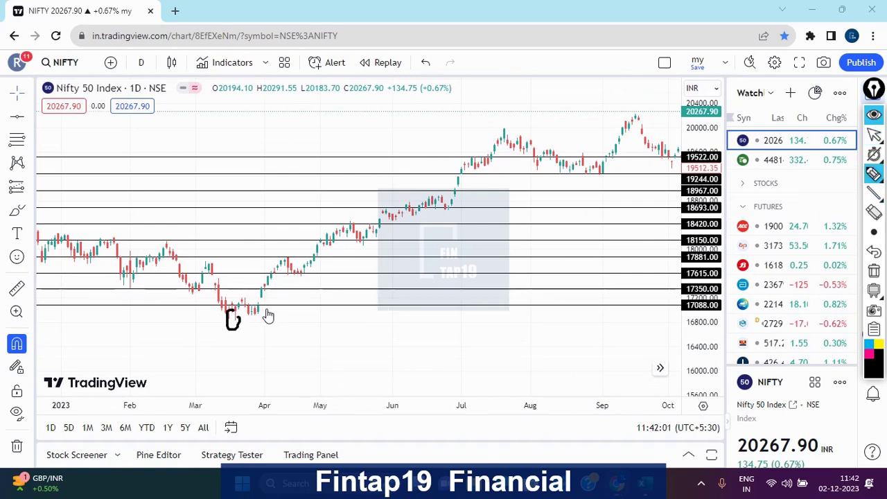
pyautogui.moveTo(289, 297)
pyautogui.mouseDown()
pyautogui.moveTo(307, 296)
pyautogui.moveTo(323, 279)
pyautogui.mouseUp()
pyautogui.moveTo(333, 275); pyautogui.dragTo(359, 264)
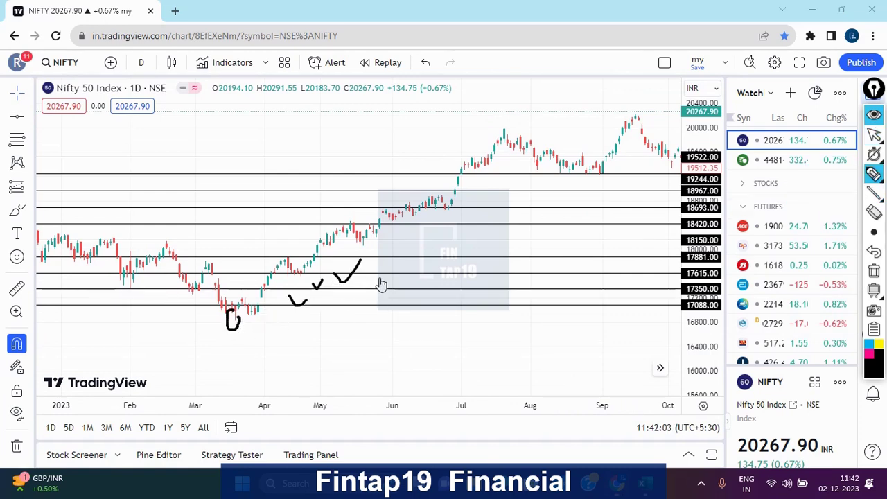
pyautogui.moveTo(286, 292)
pyautogui.mouseDown()
pyautogui.moveTo(495, 147)
pyautogui.moveTo(502, 134)
pyautogui.moveTo(589, 190)
pyautogui.moveTo(583, 186)
pyautogui.moveTo(603, 148)
pyautogui.mouseUp()
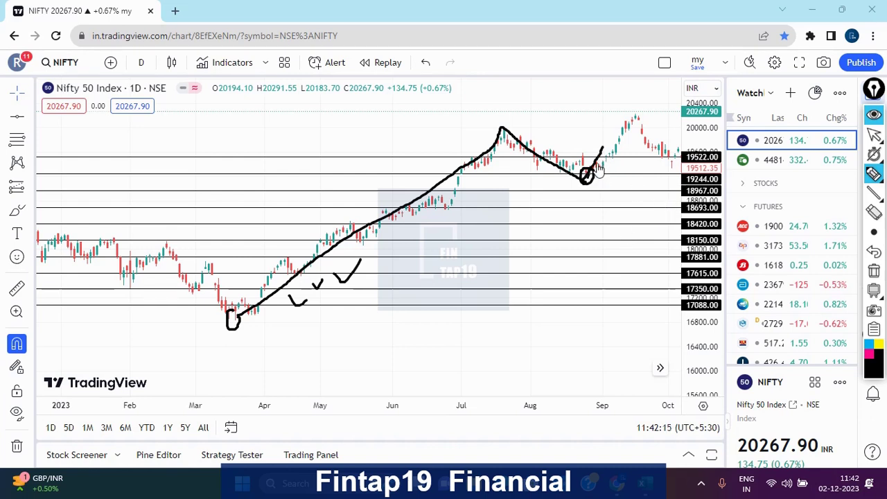
# Mark the August low, draw an upward arrow under the March low, and add checkmarks.
pyautogui.moveTo(585, 178); pyautogui.dragTo(610, 143)
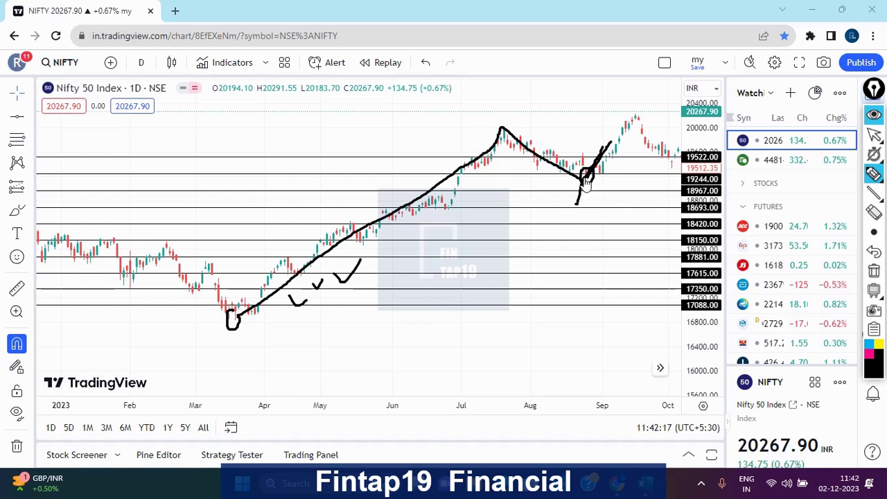
pyautogui.moveTo(588, 175); pyautogui.dragTo(577, 200)
pyautogui.moveTo(237, 367)
pyautogui.mouseDown()
pyautogui.moveTo(238, 321)
pyautogui.moveTo(251, 344)
pyautogui.mouseUp()
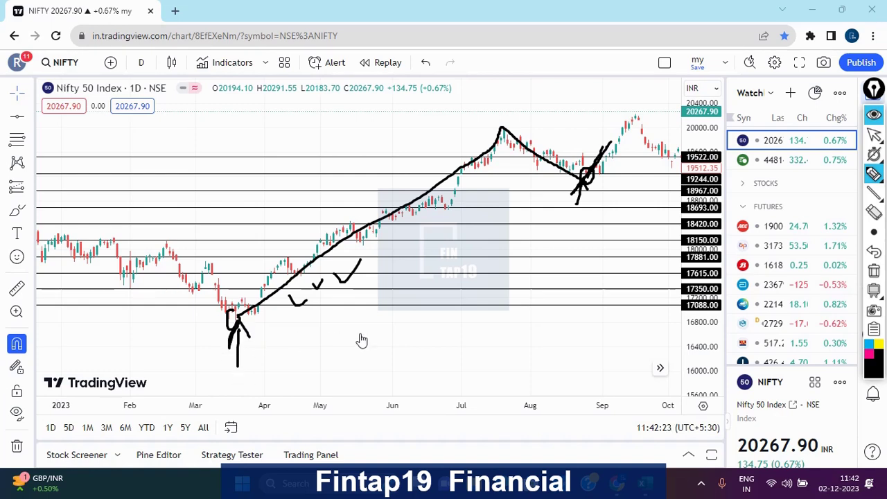
pyautogui.moveTo(373, 300)
pyautogui.mouseDown()
pyautogui.moveTo(383, 309)
pyautogui.moveTo(401, 297)
pyautogui.mouseUp()
pyautogui.moveTo(222, 345); pyautogui.dragTo(237, 322)
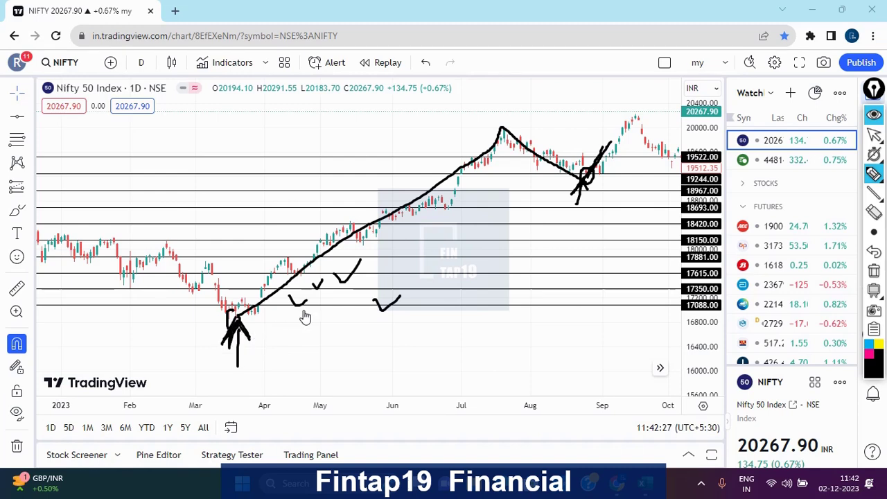
pyautogui.moveTo(428, 269); pyautogui.dragTo(499, 222)
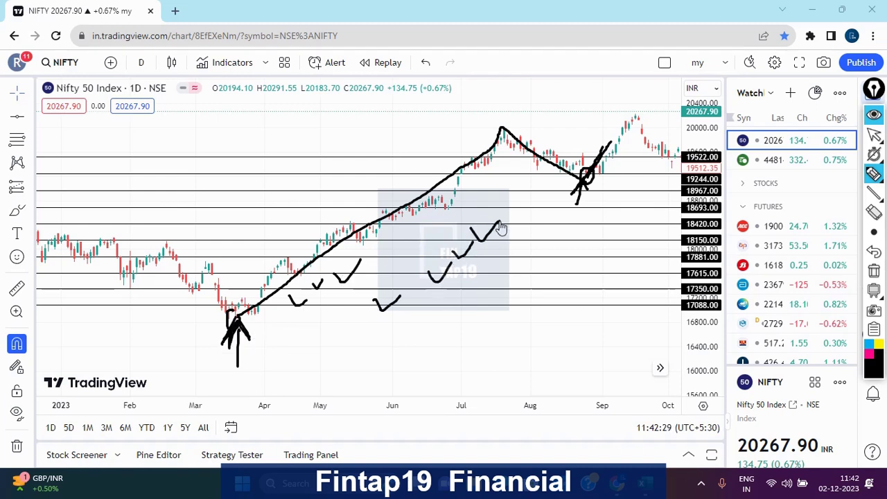
# Draw short horizontal lines above the July and September peaks and circle the March-low arrow.
pyautogui.moveTo(455, 140); pyautogui.dragTo(530, 140)
pyautogui.moveTo(479, 123); pyautogui.dragTo(549, 115)
pyautogui.moveTo(512, 98); pyautogui.dragTo(566, 93)
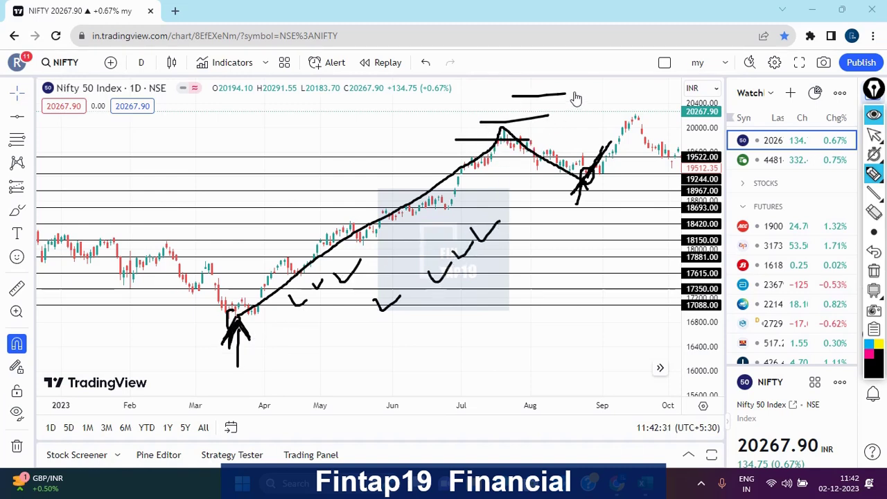
pyautogui.moveTo(588, 168)
pyautogui.mouseDown()
pyautogui.moveTo(577, 222)
pyautogui.moveTo(568, 202)
pyautogui.mouseUp()
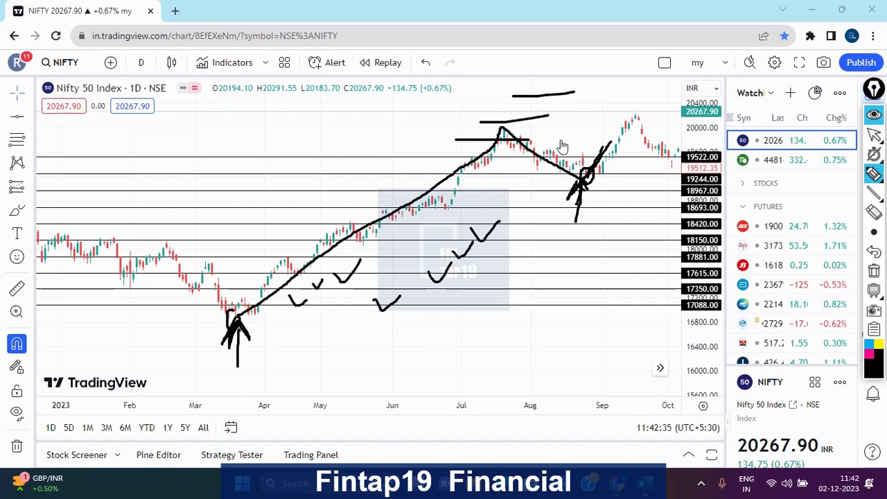
pyautogui.moveTo(559, 140)
pyautogui.mouseDown()
pyautogui.moveTo(605, 139)
pyautogui.moveTo(631, 120)
pyautogui.mouseUp()
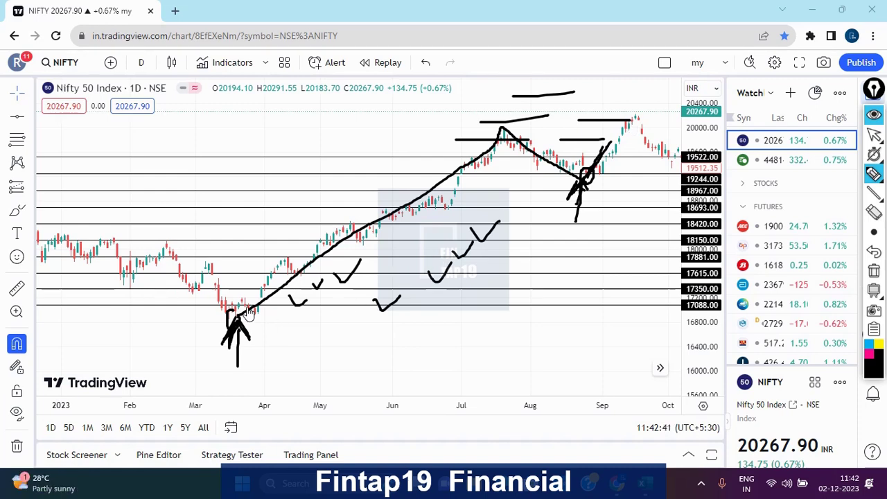
pyautogui.moveTo(252, 309); pyautogui.dragTo(250, 312)
pyautogui.moveTo(667, 480); pyautogui.dragTo(685, 473)
pyautogui.moveTo(372, 287); pyautogui.dragTo(397, 256)
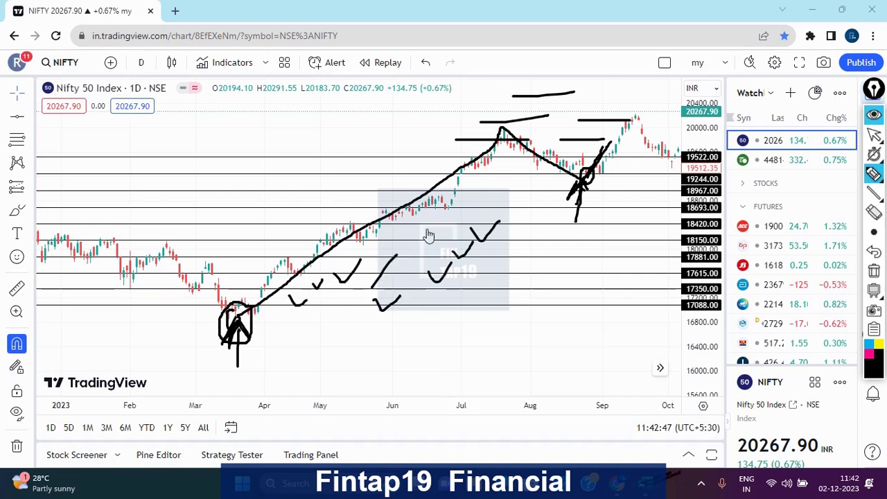
pyautogui.moveTo(409, 137); pyautogui.dragTo(489, 138)
pyautogui.moveTo(426, 114)
pyautogui.mouseDown()
pyautogui.moveTo(489, 114)
pyautogui.moveTo(535, 91)
pyautogui.mouseUp()
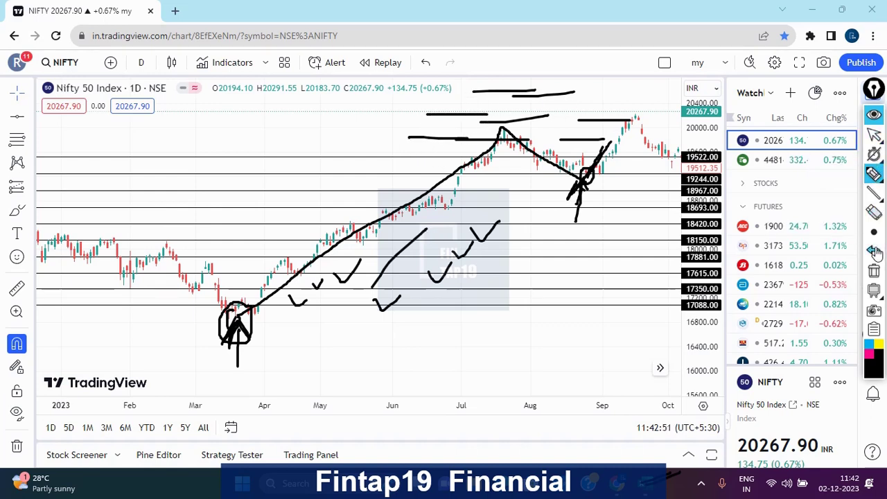
# Glance over the Levels workbook in Excel and return to the chart.
pyautogui.moveTo(875, 154)
pyautogui.click(647, 488)
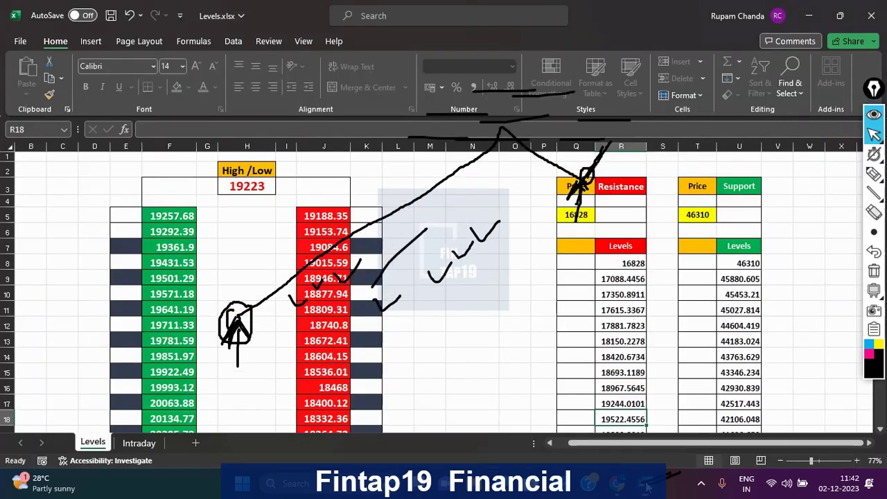
pyautogui.scroll(-2, 665, 341)
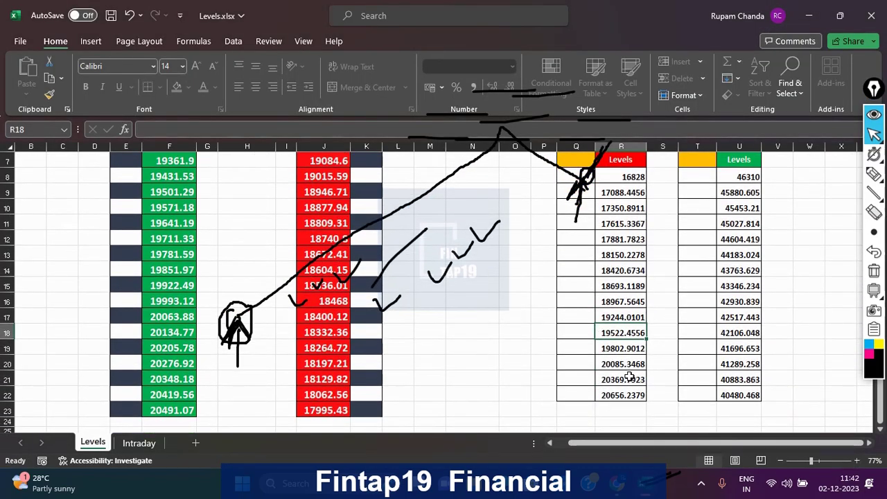
pyautogui.click(628, 489)
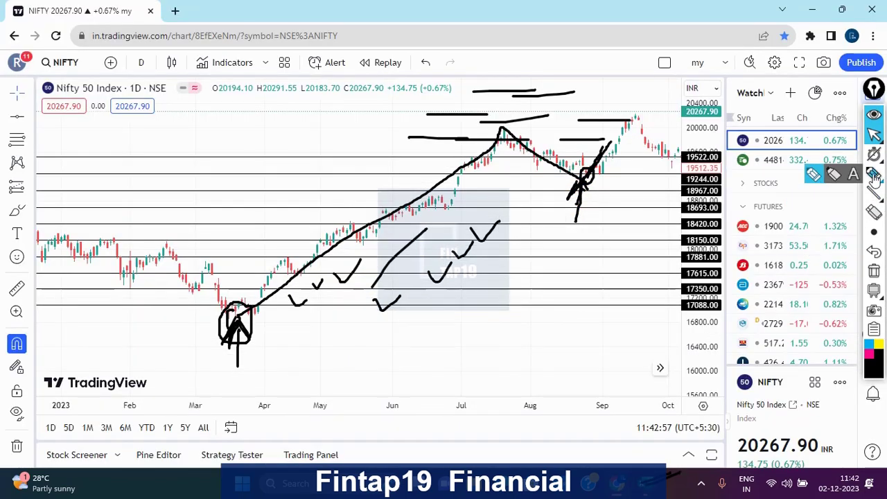
# Circle the August low and trace a line above the September high, then wipe all pen ink.
pyautogui.moveTo(593, 176); pyautogui.dragTo(587, 168)
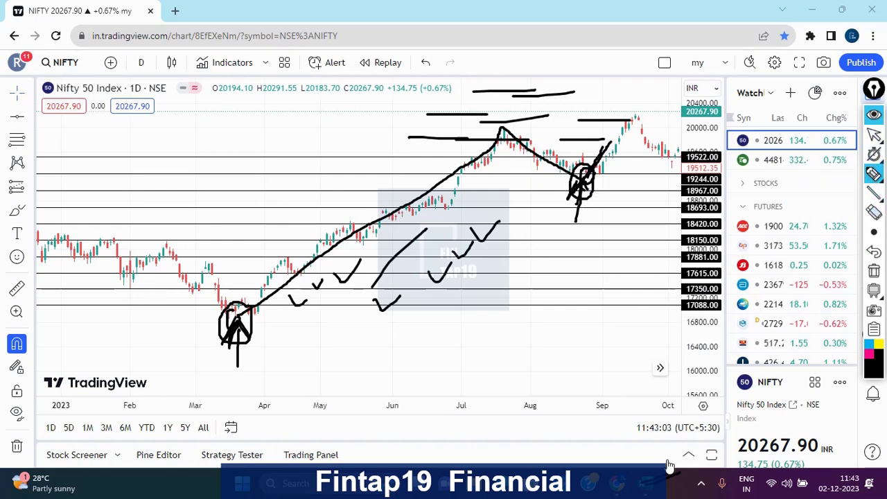
pyautogui.moveTo(561, 139)
pyautogui.mouseDown()
pyautogui.moveTo(612, 143)
pyautogui.moveTo(620, 127)
pyautogui.mouseUp()
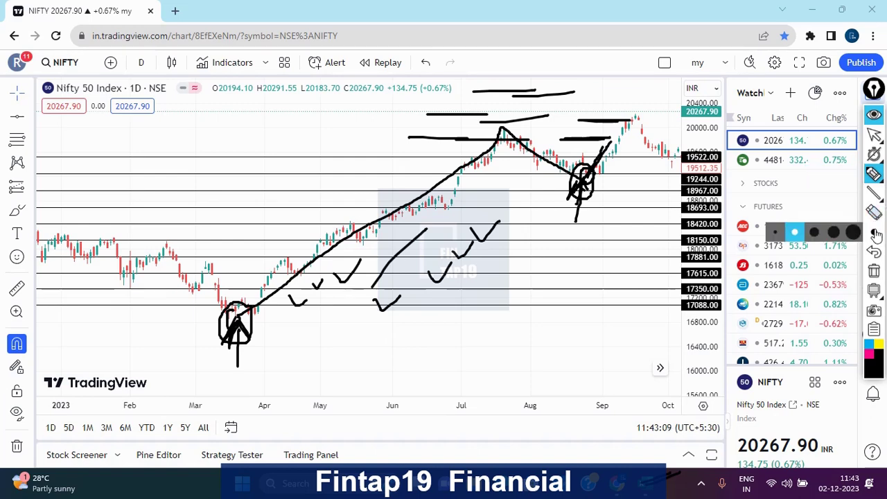
pyautogui.click(875, 272)
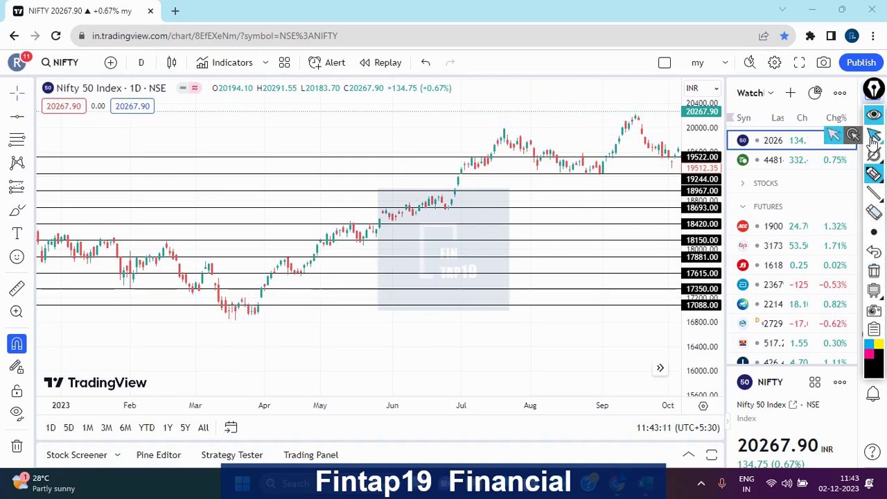
# Pan back about a month and zoom in on the July–November candles.
pyautogui.moveTo(634, 132); pyautogui.dragTo(563, 150)
pyautogui.hscroll(2, 563, 150)
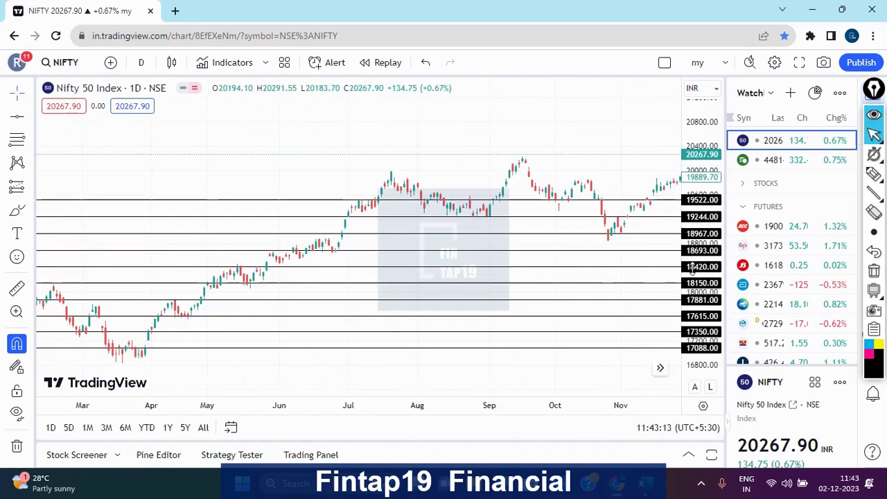
pyautogui.hscroll(2, 568, 167)
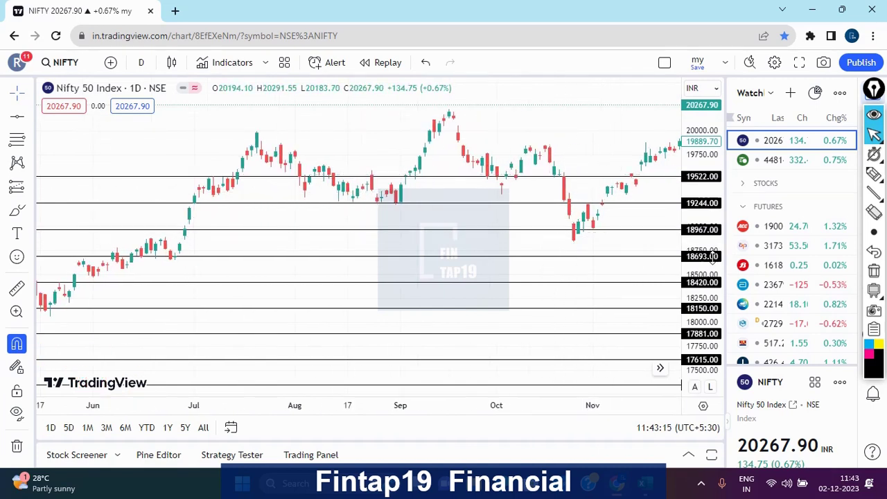
pyautogui.scroll(3, 618, 199)
pyautogui.scroll(3, 499, 167)
pyautogui.moveTo(550, 234); pyautogui.dragTo(464, 226)
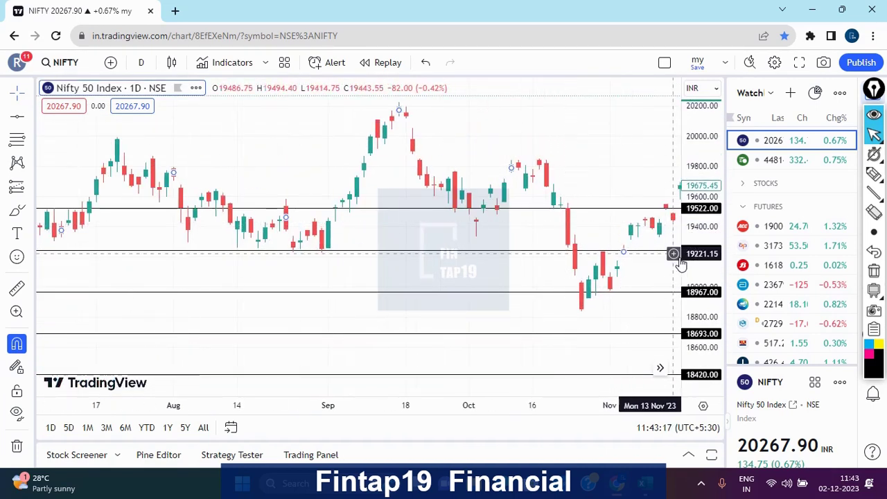
pyautogui.hscroll(-2, 464, 226)
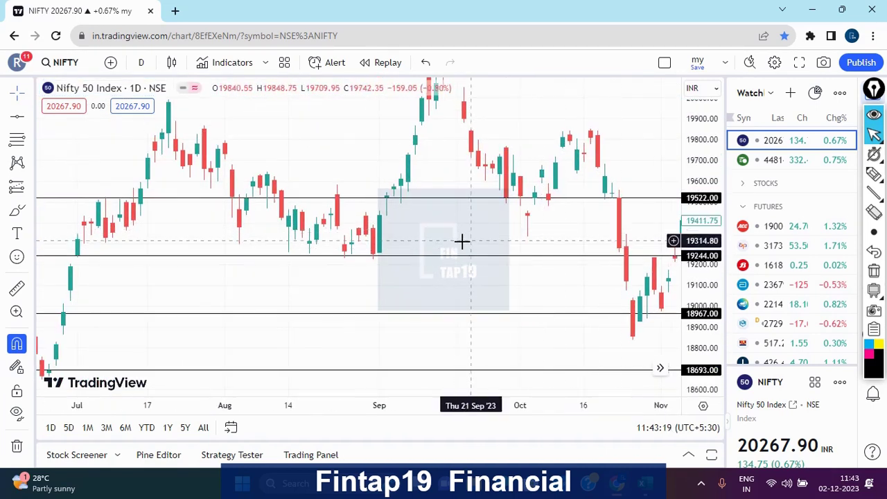
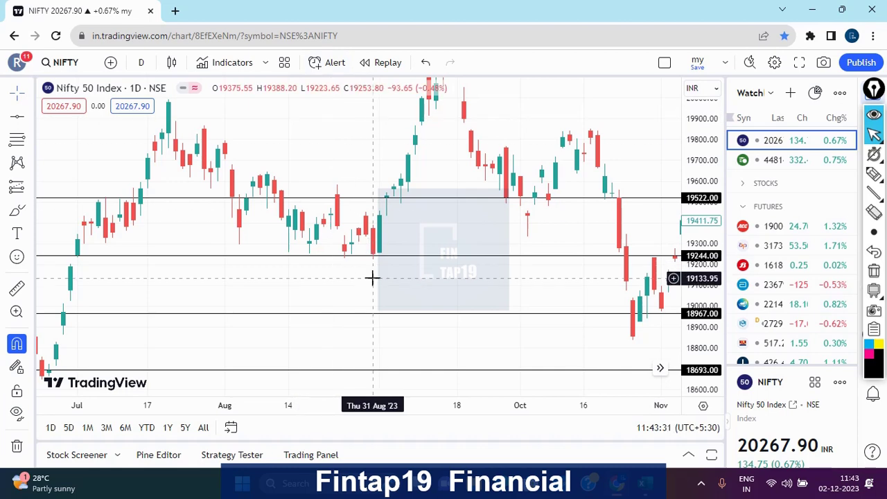
# In Levels.xlsx, enter 19223 as the Resistance price in Q5 and check the recalculated R9 level.
pyautogui.click(652, 485)
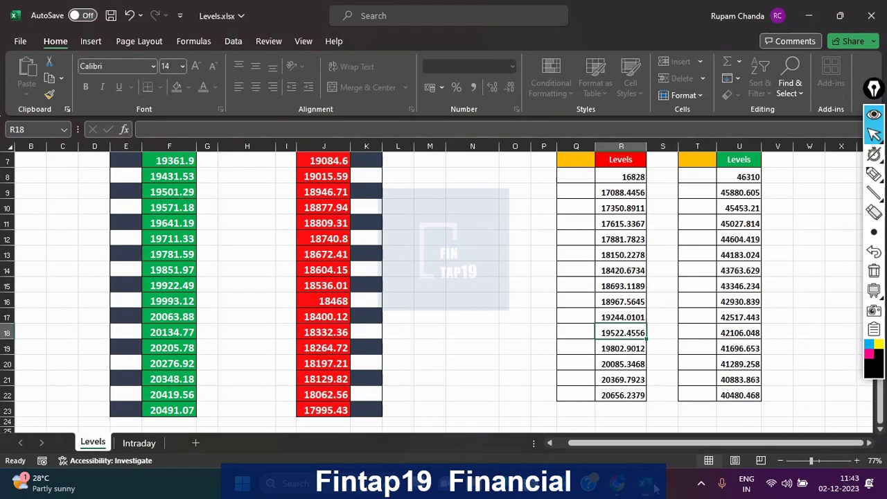
pyautogui.scroll(2, 670, 275)
pyautogui.click(589, 216)
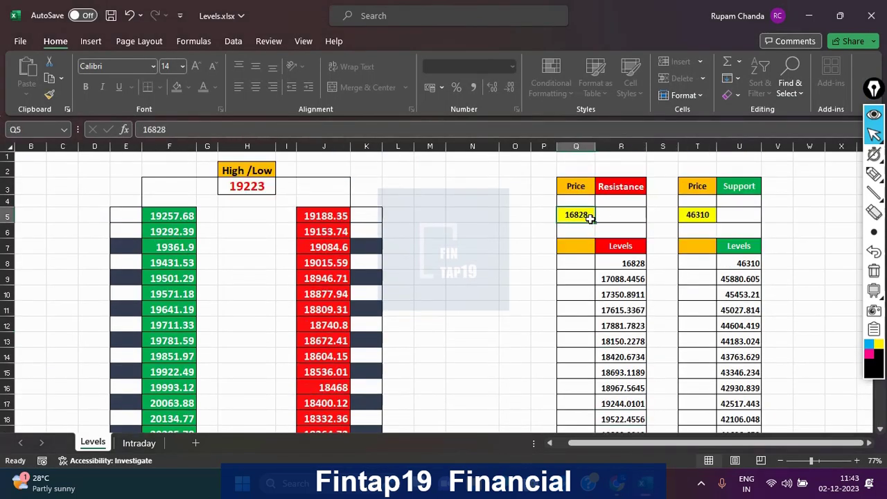
pyautogui.write('19223')
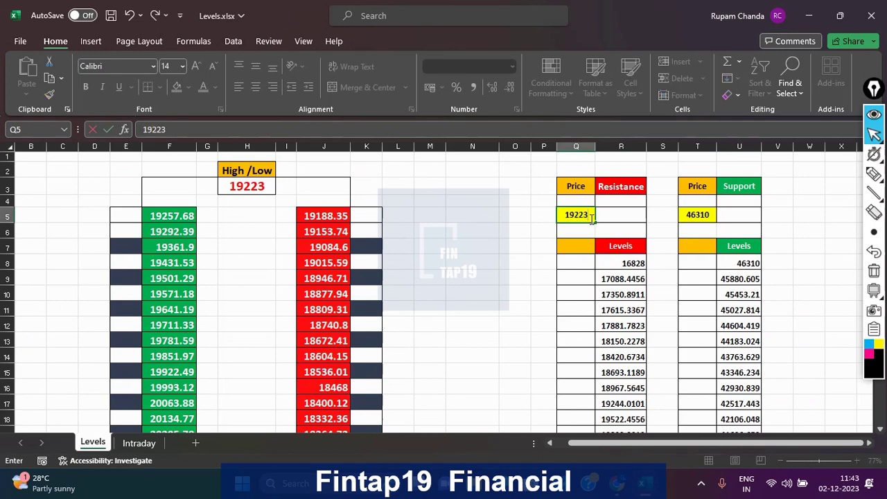
pyautogui.press('Return')
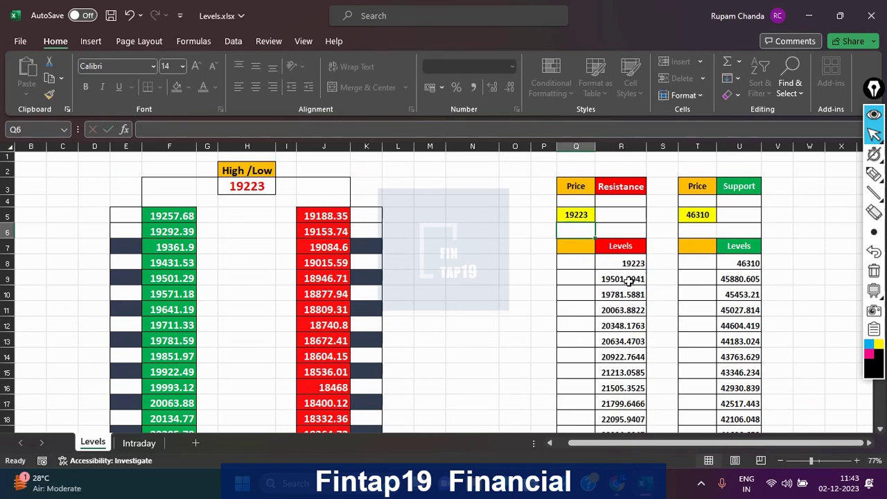
pyautogui.click(628, 280)
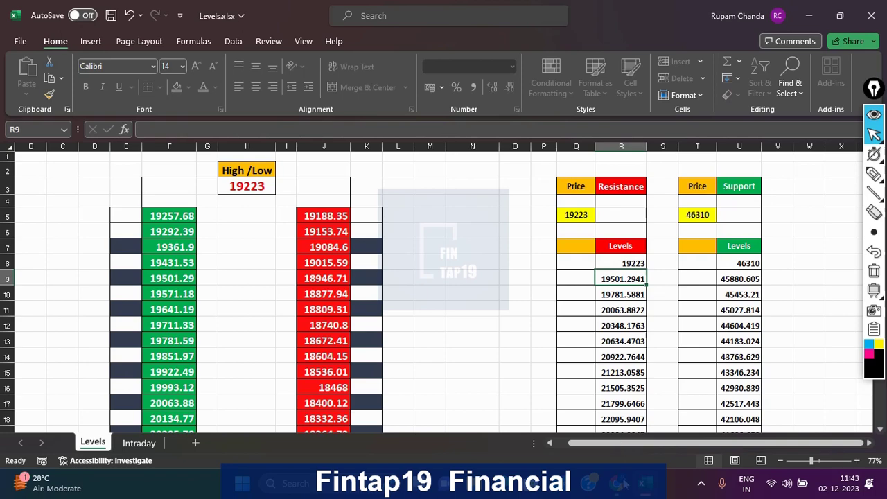
pyautogui.click(619, 484)
# Draw a red horizontal line on the NIFTY chart and set its price to 19501.00.
pyautogui.click(19, 121)
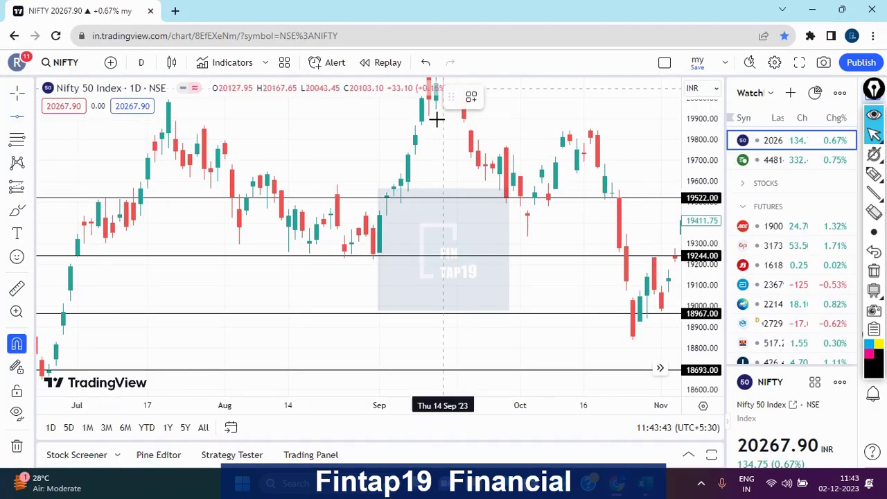
pyautogui.click(359, 229)
pyautogui.click(497, 99)
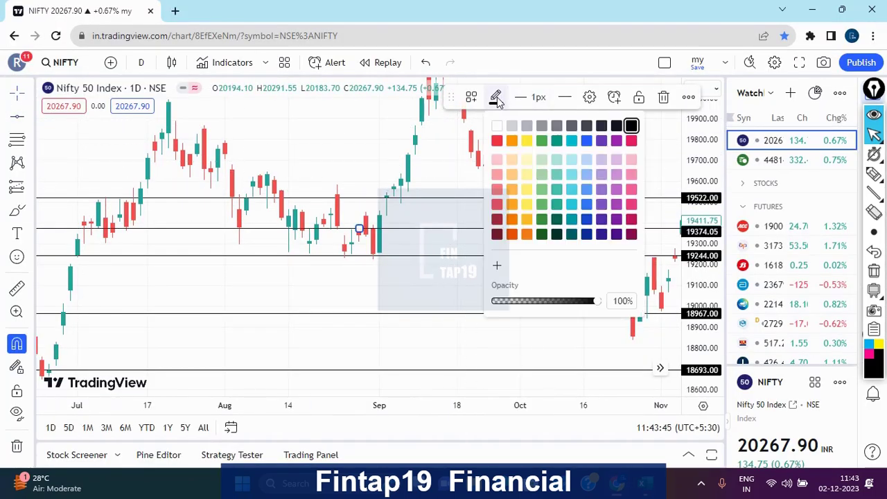
pyautogui.click(496, 141)
pyautogui.click(589, 97)
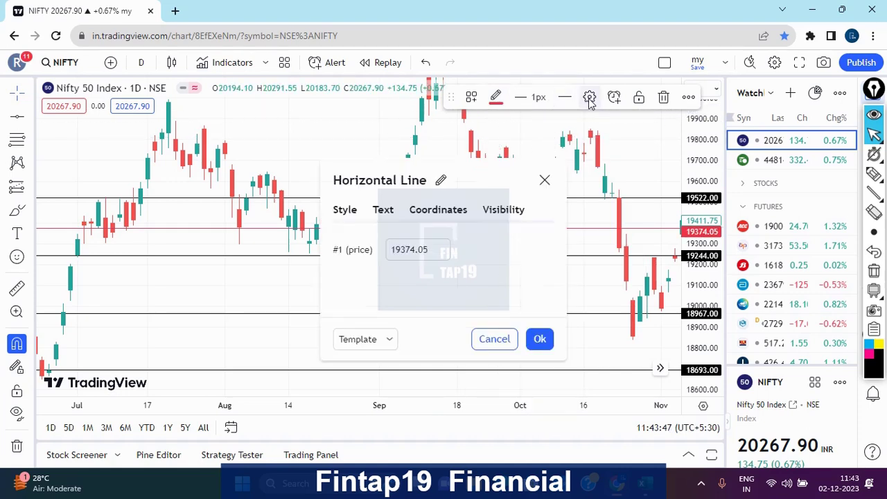
pyautogui.write('1')
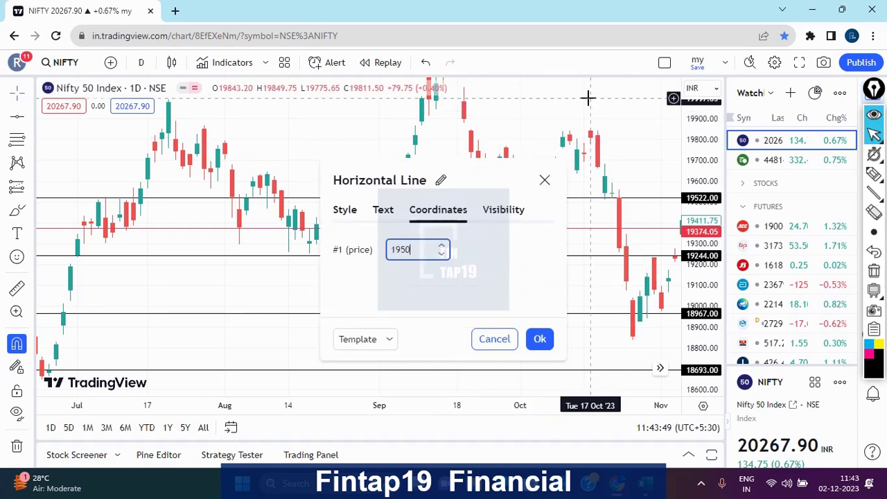
pyautogui.click(540, 339)
pyautogui.moveTo(705, 170); pyautogui.dragTo(495, 222)
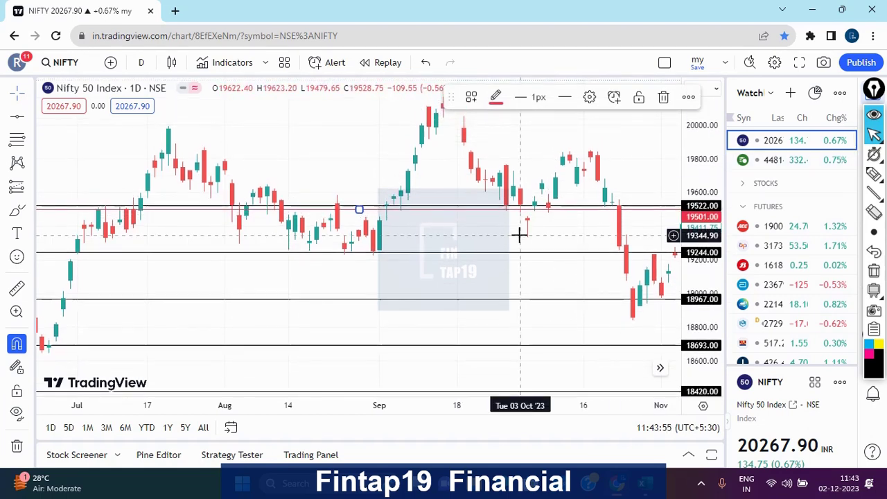
pyautogui.click(373, 249)
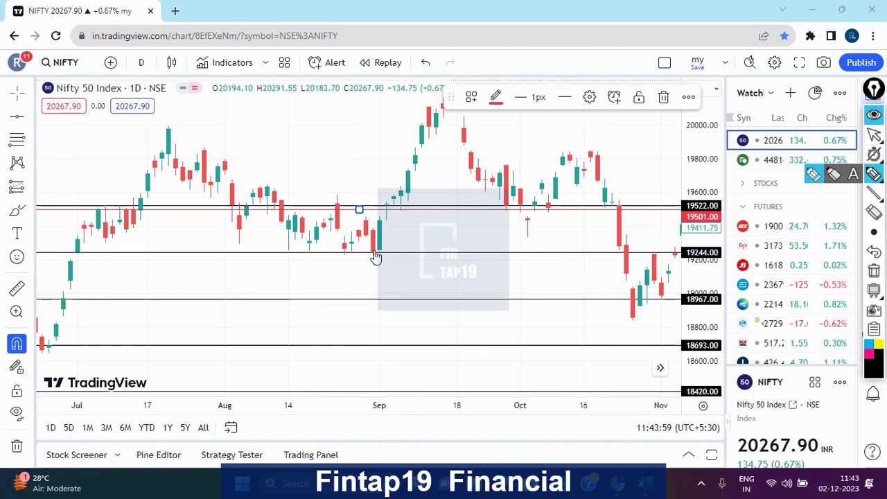
pyautogui.moveTo(370, 263); pyautogui.dragTo(373, 251)
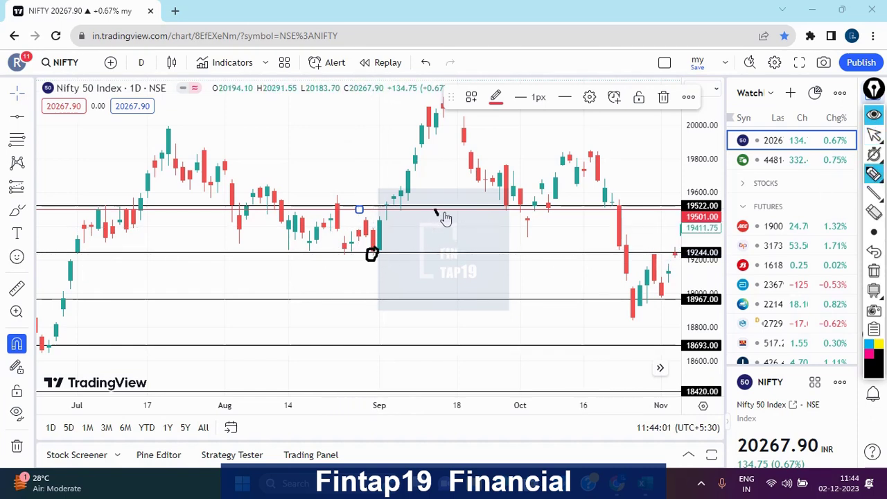
pyautogui.moveTo(435, 208); pyautogui.dragTo(459, 197)
pyautogui.moveTo(226, 160); pyautogui.dragTo(377, 158)
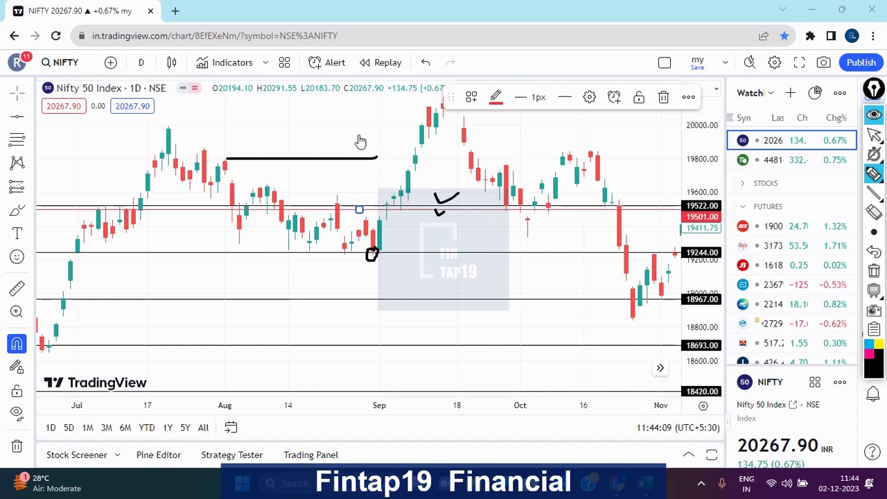
pyautogui.moveTo(335, 122); pyautogui.dragTo(499, 123)
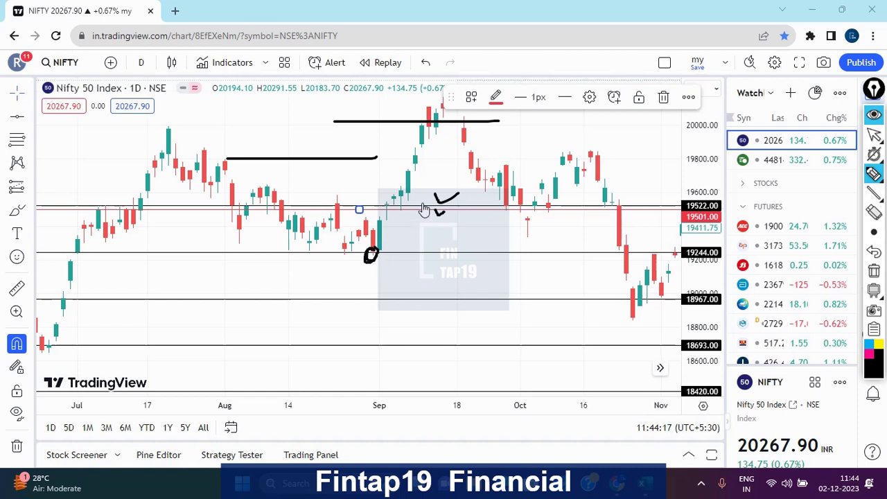
pyautogui.moveTo(421, 201); pyautogui.dragTo(419, 217)
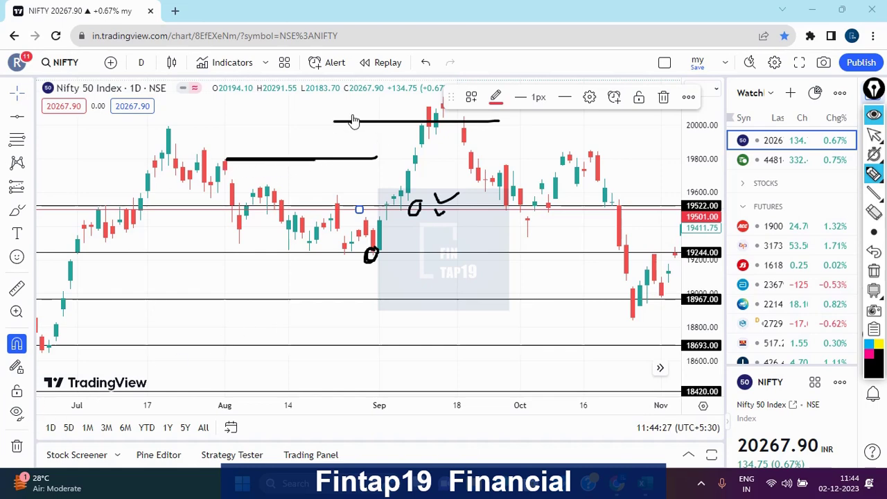
pyautogui.moveTo(332, 116); pyautogui.dragTo(526, 115)
pyautogui.moveTo(413, 87); pyautogui.dragTo(596, 88)
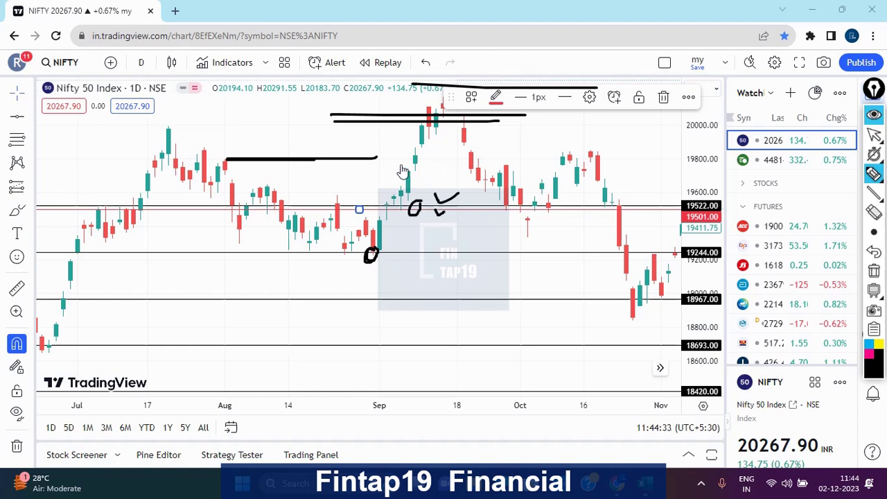
# Clear the annotations on the chart and bring up the Levels.xlsx workbook.
pyautogui.click(874, 274)
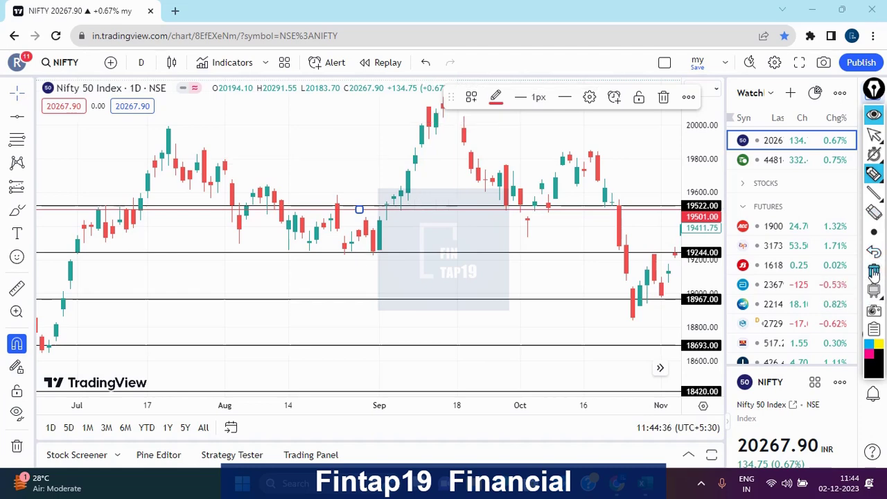
pyautogui.click(874, 135)
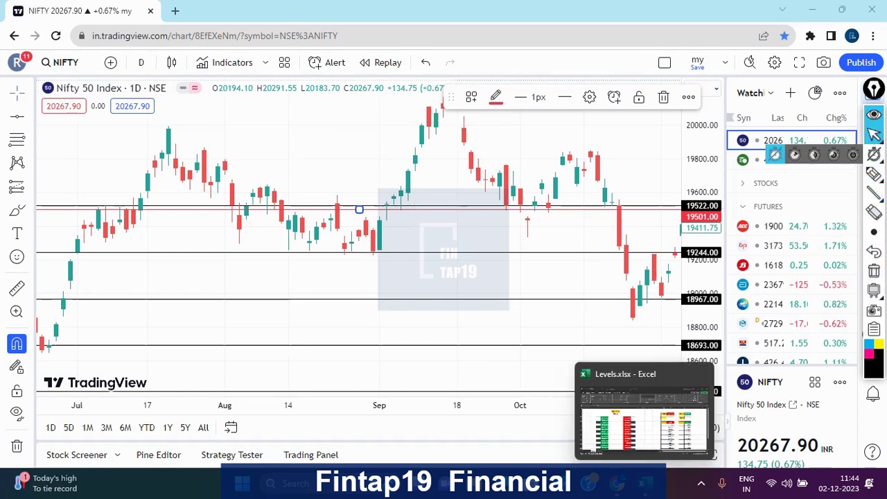
pyautogui.click(617, 483)
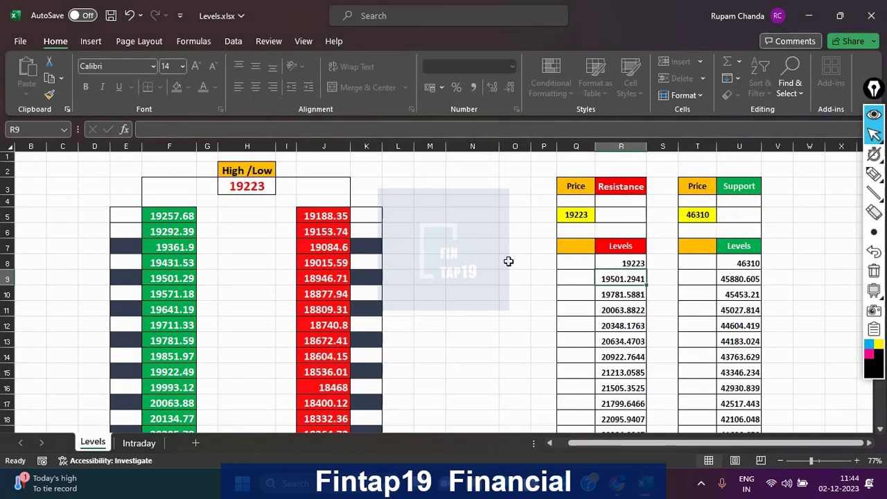
# Circle and underline the Resistance/Support tables and both 19223 values with the pen.
pyautogui.click(874, 173)
pyautogui.moveTo(562, 156); pyautogui.dragTo(806, 262)
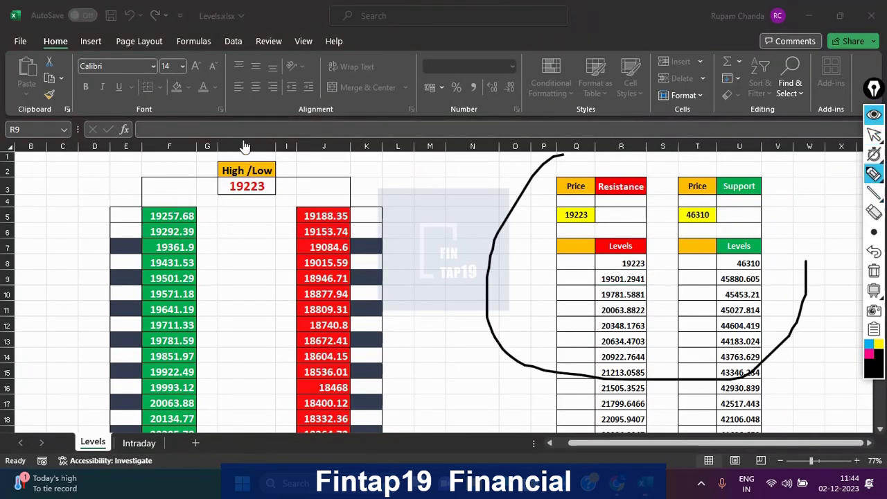
pyautogui.moveTo(244, 142); pyautogui.dragTo(262, 226)
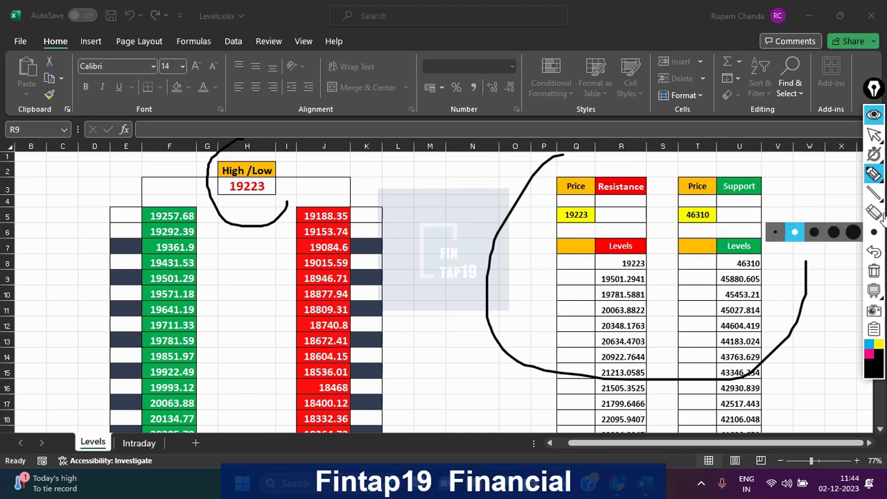
pyautogui.moveTo(874, 134)
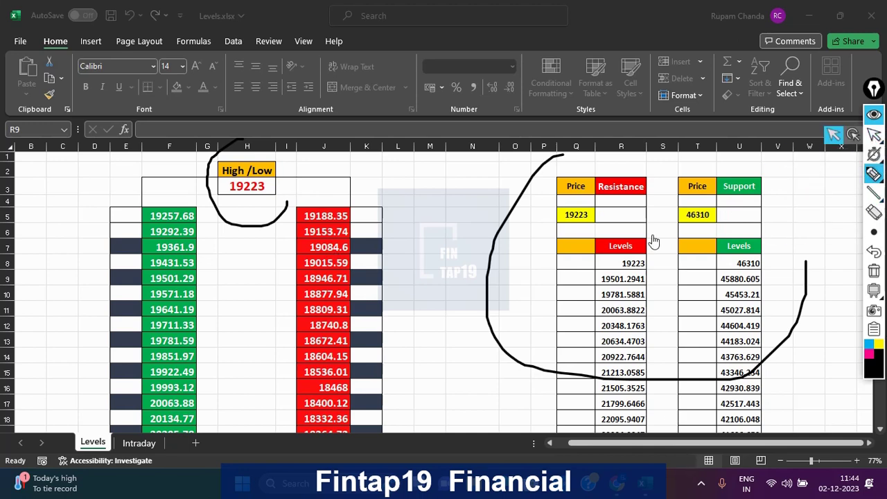
pyautogui.moveTo(556, 225); pyautogui.dragTo(601, 230)
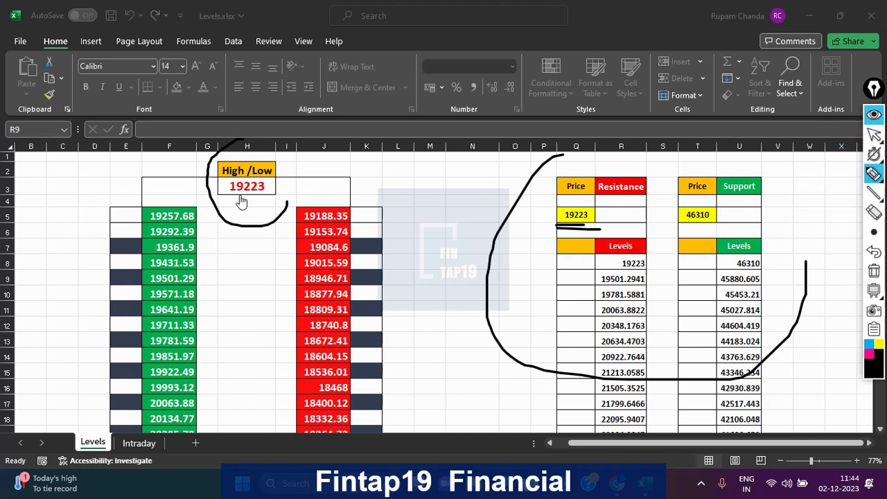
pyautogui.moveTo(240, 200)
pyautogui.mouseDown()
pyautogui.moveTo(277, 195)
pyautogui.moveTo(269, 201)
pyautogui.mouseUp()
# Ink marks beside the green rows 7, 9 and 11 and the red column, then erase all ink.
pyautogui.moveTo(161, 189); pyautogui.dragTo(201, 207)
pyautogui.moveTo(206, 239); pyautogui.dragTo(226, 352)
pyautogui.moveTo(160, 187); pyautogui.dragTo(118, 198)
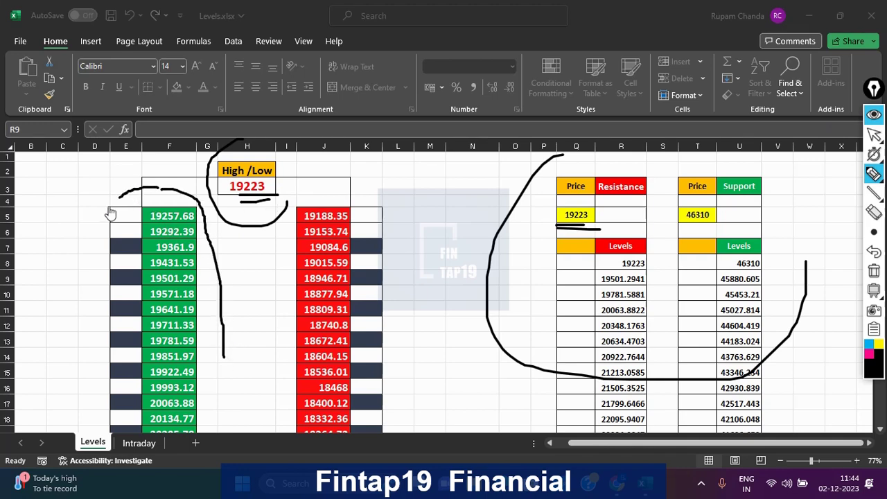
pyautogui.moveTo(122, 244); pyautogui.dragTo(76, 252)
pyautogui.moveTo(113, 277)
pyautogui.mouseDown()
pyautogui.moveTo(88, 285)
pyautogui.moveTo(103, 311)
pyautogui.mouseUp()
pyautogui.moveTo(219, 242)
pyautogui.mouseDown()
pyautogui.moveTo(198, 248)
pyautogui.moveTo(196, 278)
pyautogui.mouseUp()
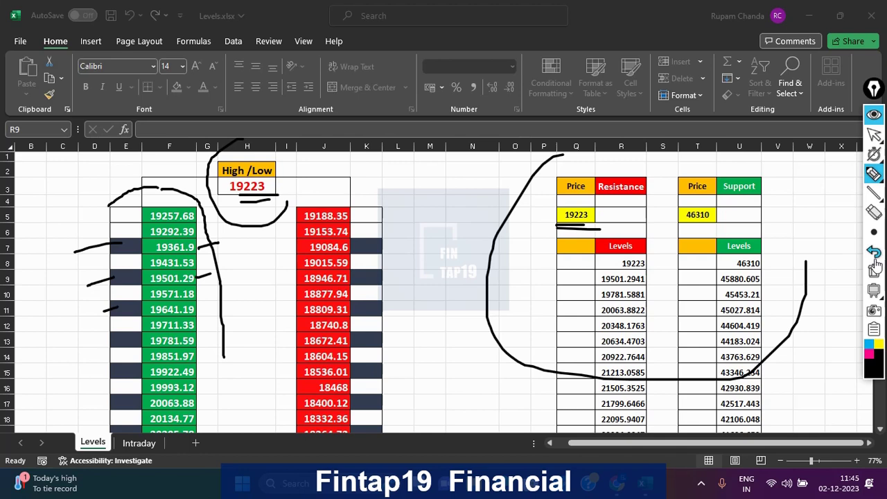
pyautogui.moveTo(335, 152)
pyautogui.mouseDown()
pyautogui.moveTo(419, 313)
pyautogui.moveTo(417, 272)
pyautogui.mouseUp()
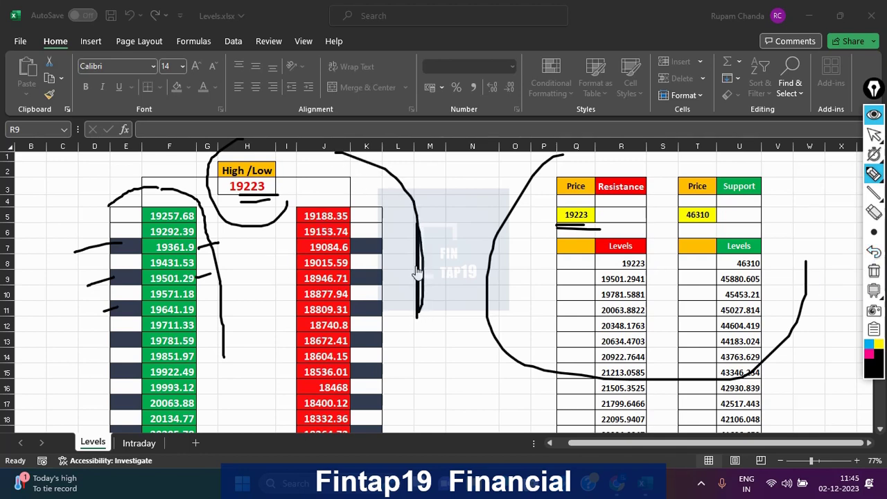
pyautogui.click(874, 270)
pyautogui.click(874, 136)
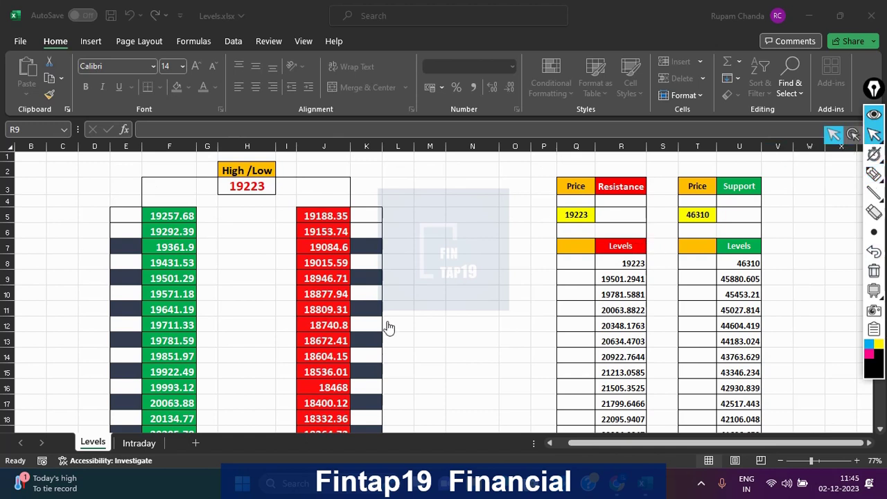
# Add a horizontal line at 19361, the level from Excel cell F7.
pyautogui.click(170, 251)
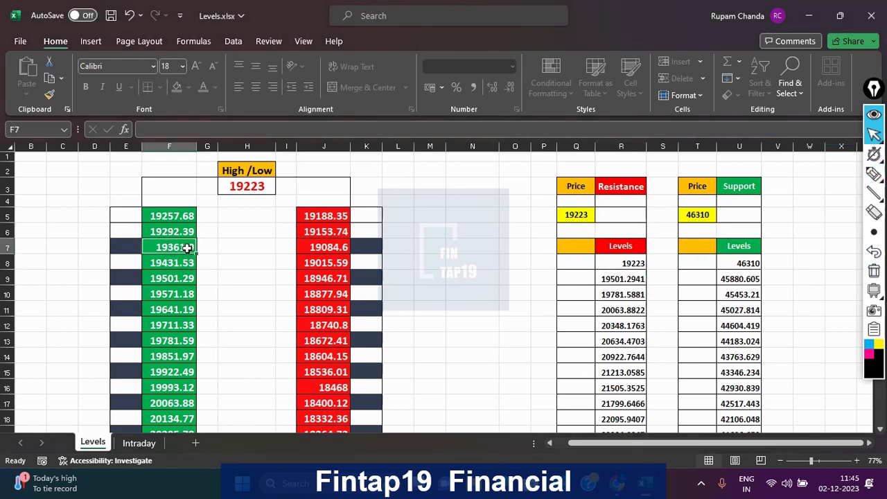
pyautogui.click(645, 486)
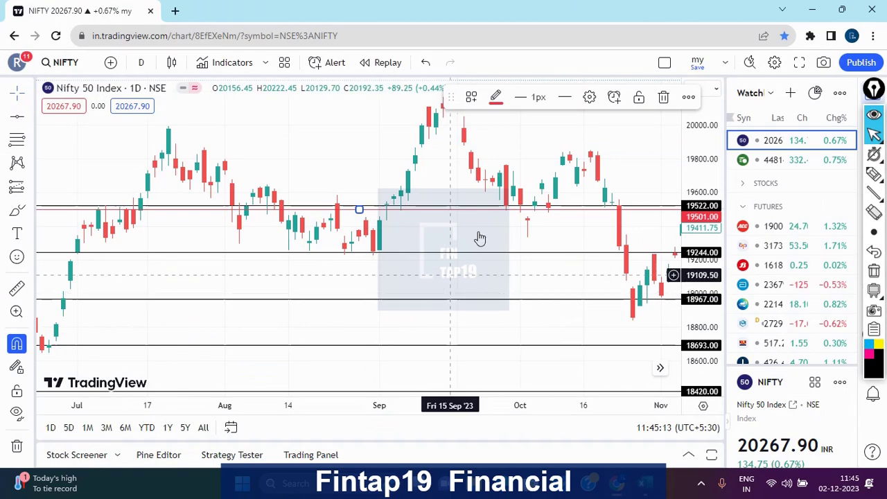
pyautogui.click(19, 118)
pyautogui.click(451, 168)
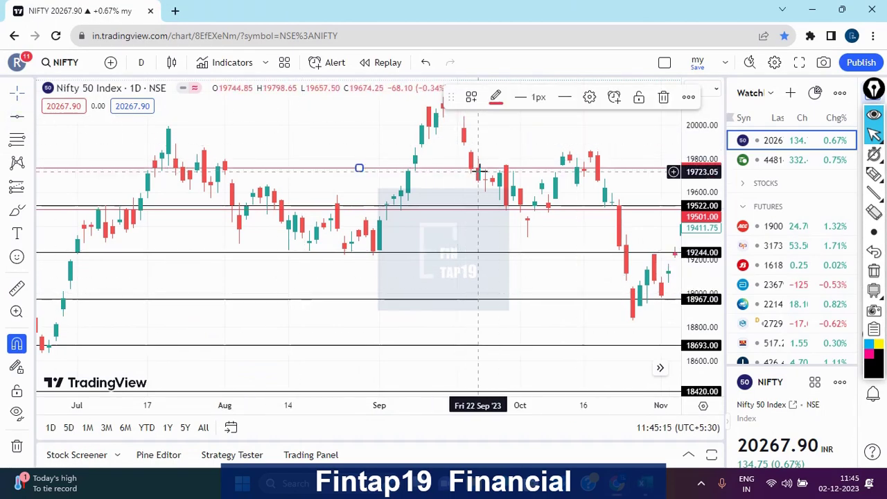
pyautogui.click(589, 97)
pyautogui.write('19361.00')
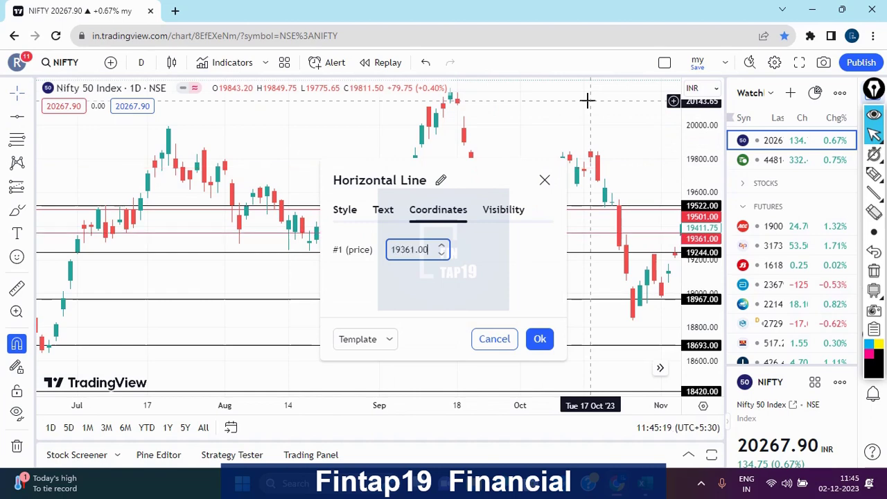
pyautogui.click(540, 339)
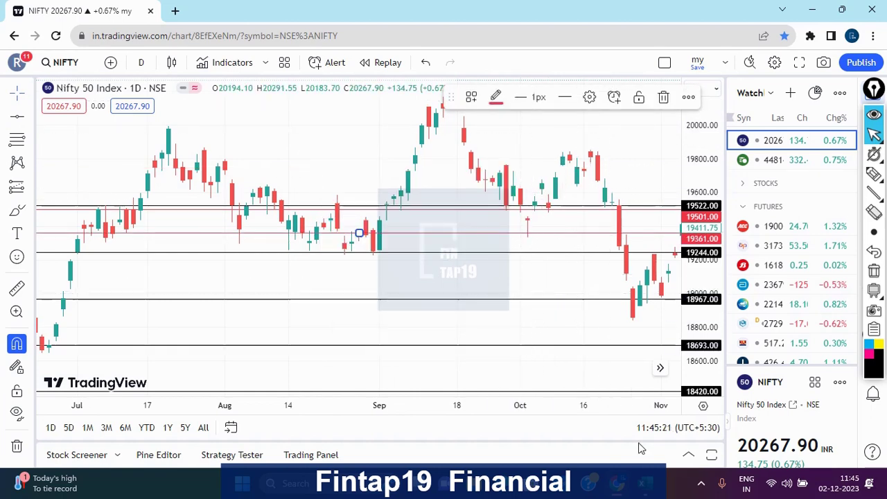
pyautogui.moveTo(642, 483)
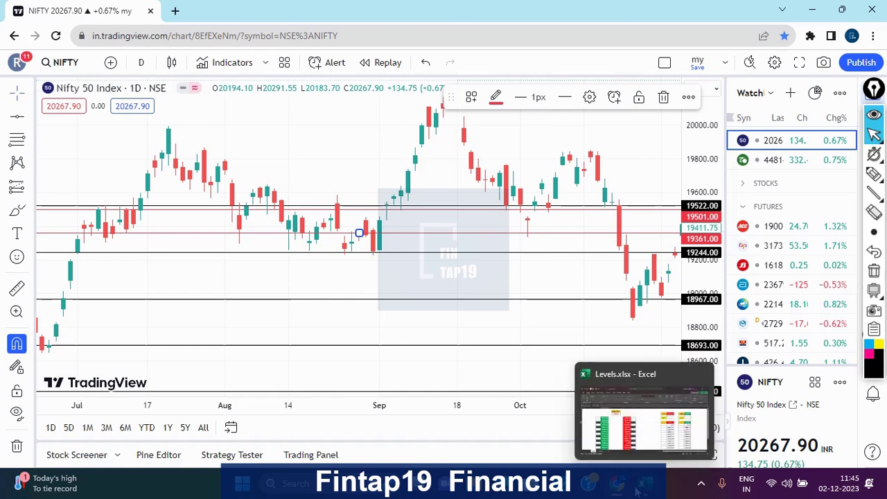
# Add a horizontal line at 19501, matching Excel cell F9 (19501.29).
pyautogui.click(617, 483)
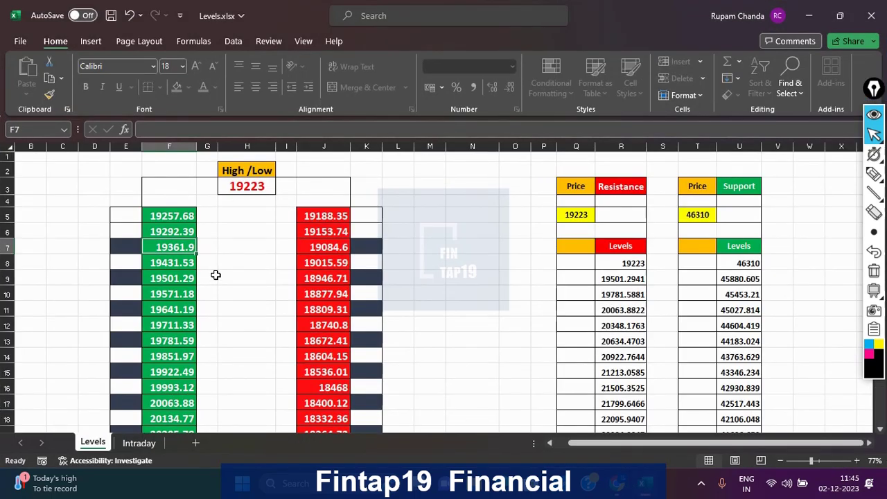
pyautogui.click(178, 279)
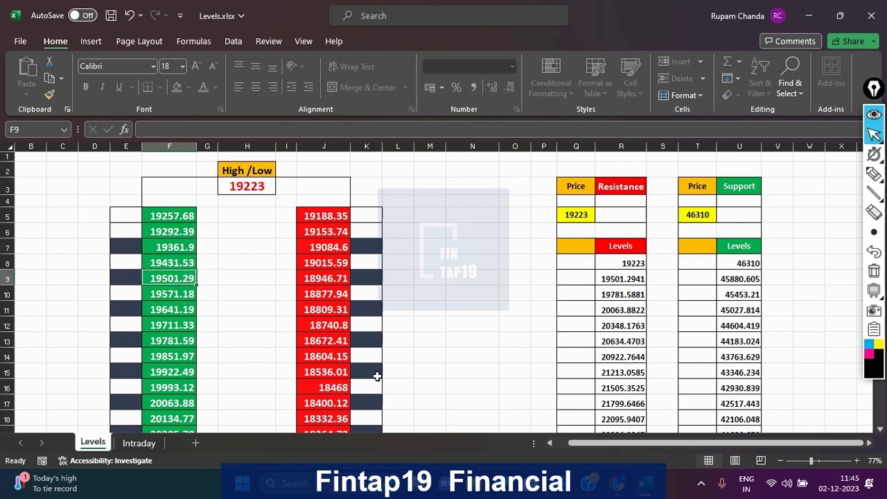
pyautogui.click(615, 487)
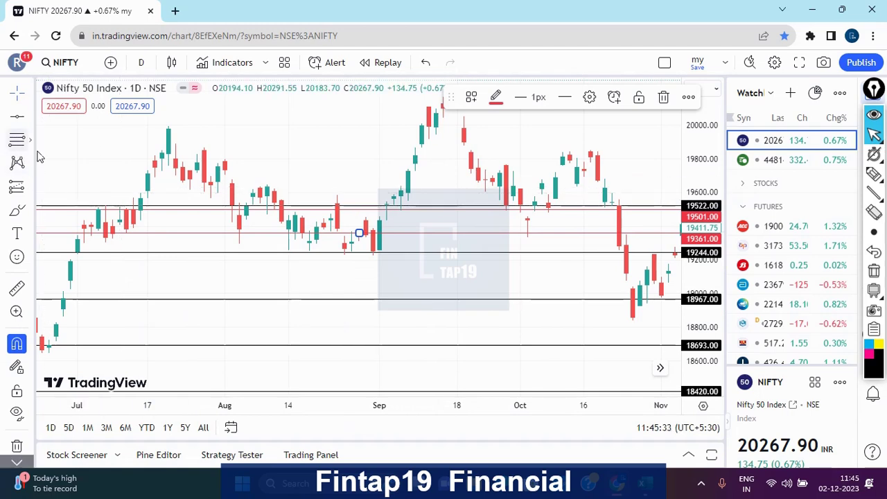
pyautogui.click(514, 132)
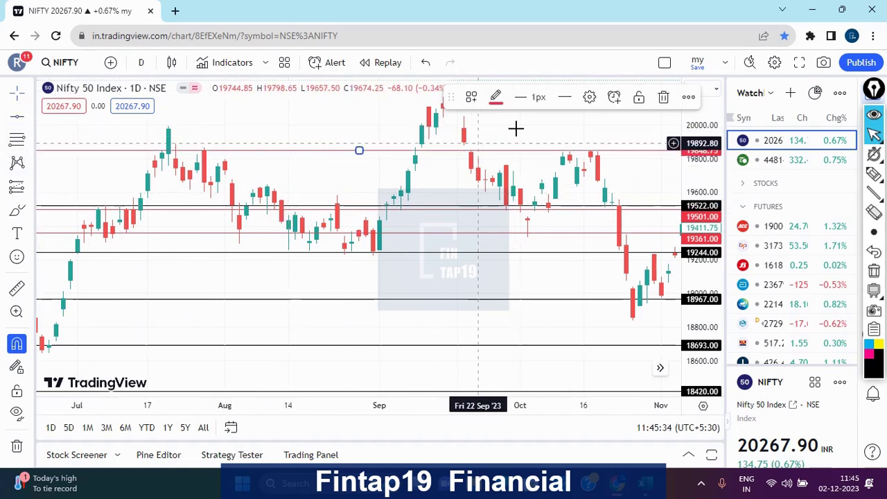
pyautogui.click(589, 97)
pyautogui.write('1')
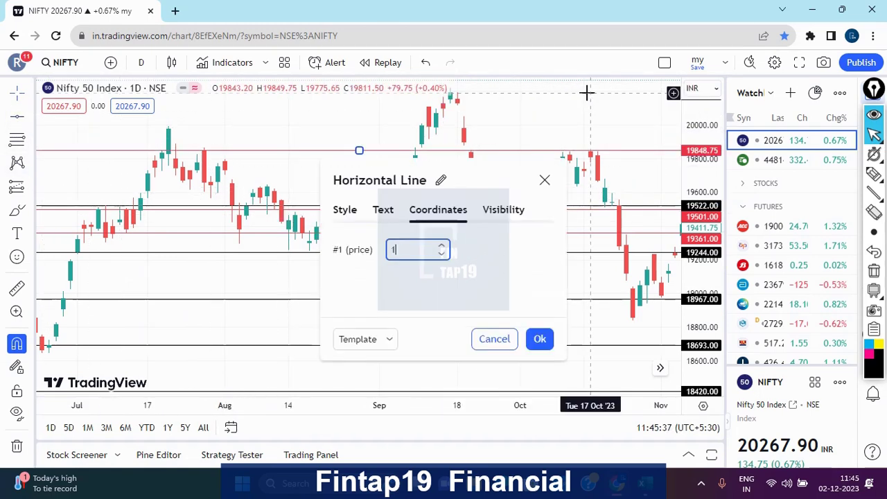
pyautogui.write('9501.00')
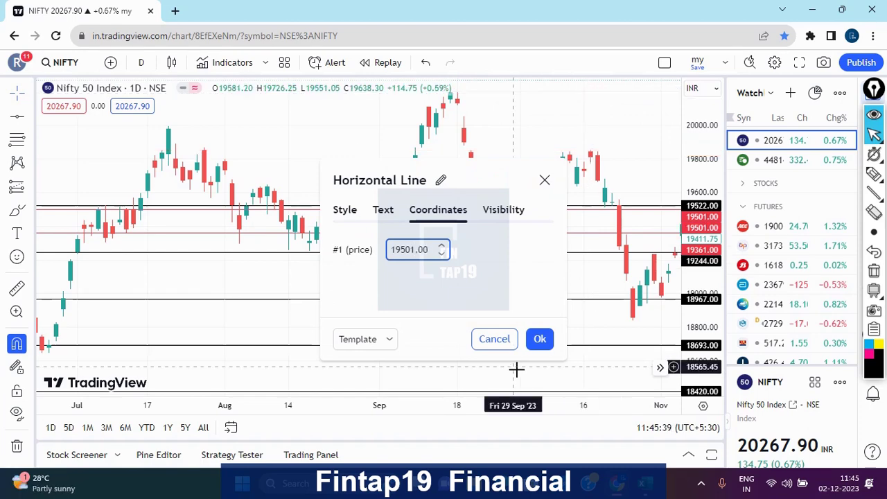
pyautogui.press('Return')
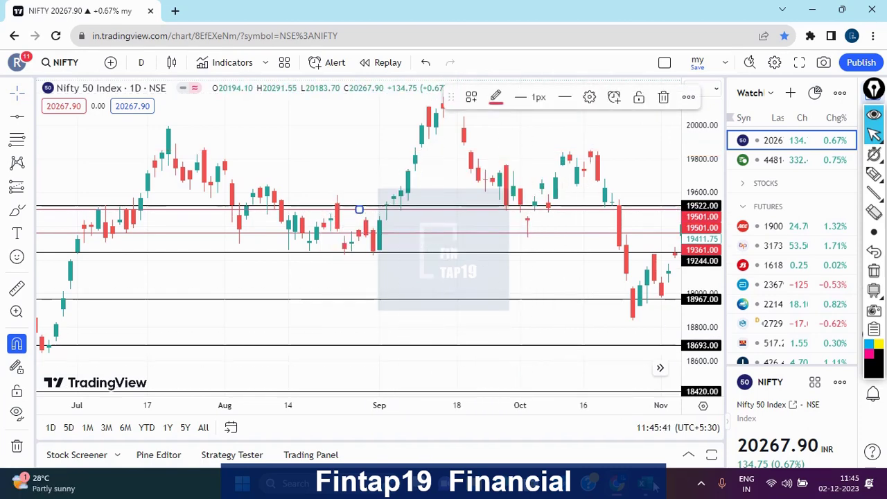
# Set a horizontal line to 19641, matching Excel cell F11 (19641.19).
pyautogui.hotkey('alt', 'Tab')
pyautogui.click(177, 309)
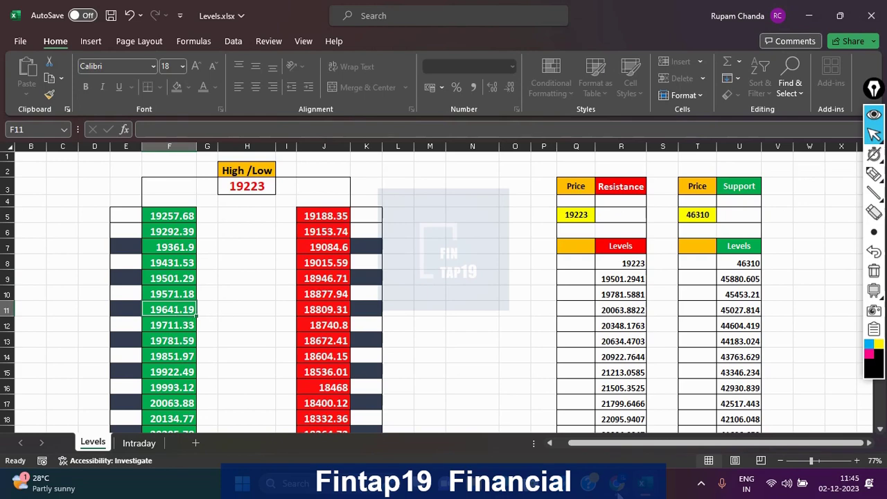
pyautogui.hotkey('alt', 'Tab')
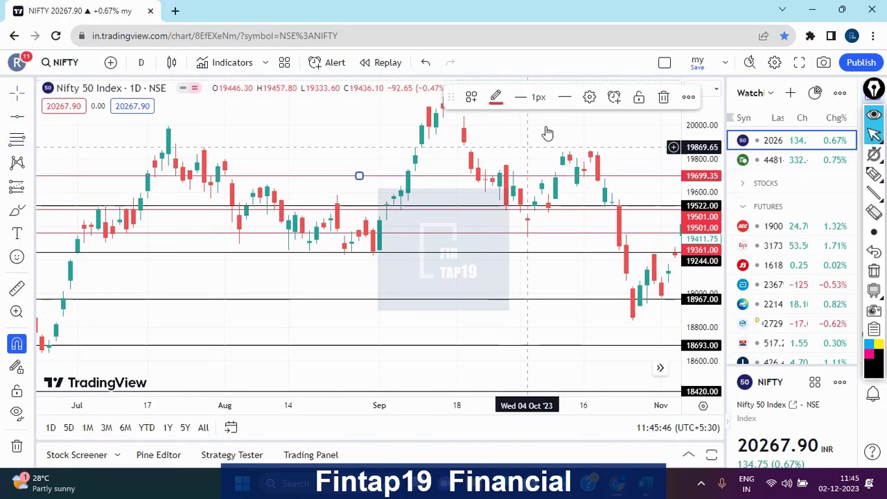
pyautogui.click(589, 97)
pyautogui.write('19641.00')
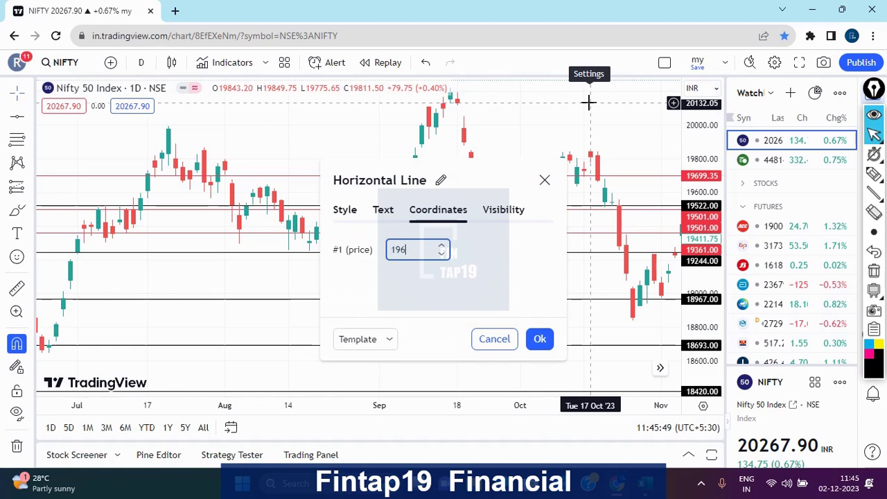
pyautogui.click(539, 339)
pyautogui.click(542, 344)
# Add a higher horizontal line at 19781, matching Excel cell F13 (19781.59).
pyautogui.click(647, 489)
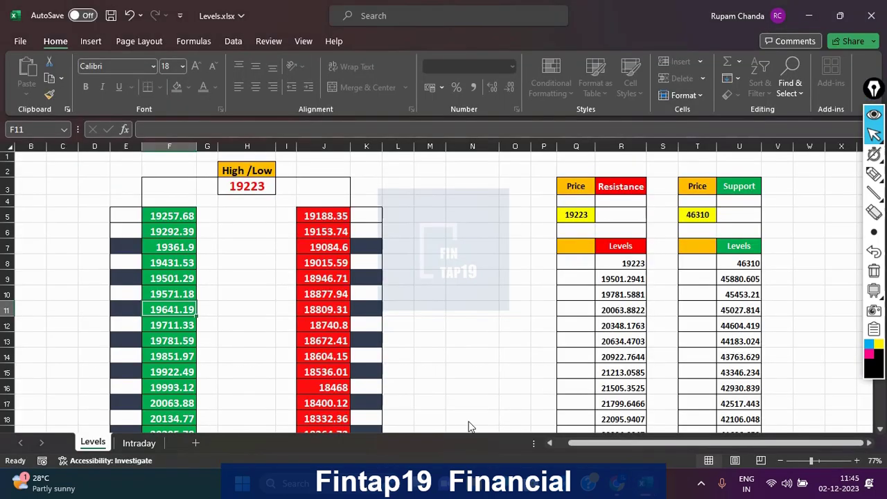
pyautogui.click(174, 342)
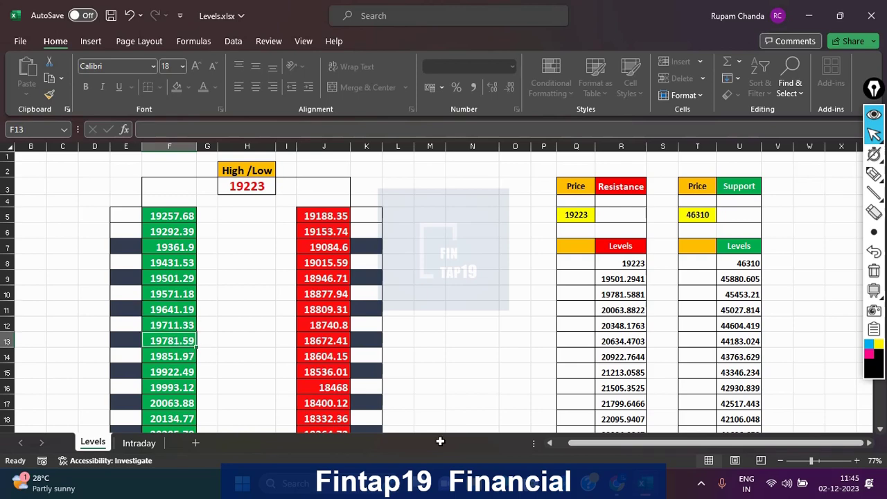
pyautogui.click(614, 485)
pyautogui.moveTo(396, 184); pyautogui.dragTo(396, 148)
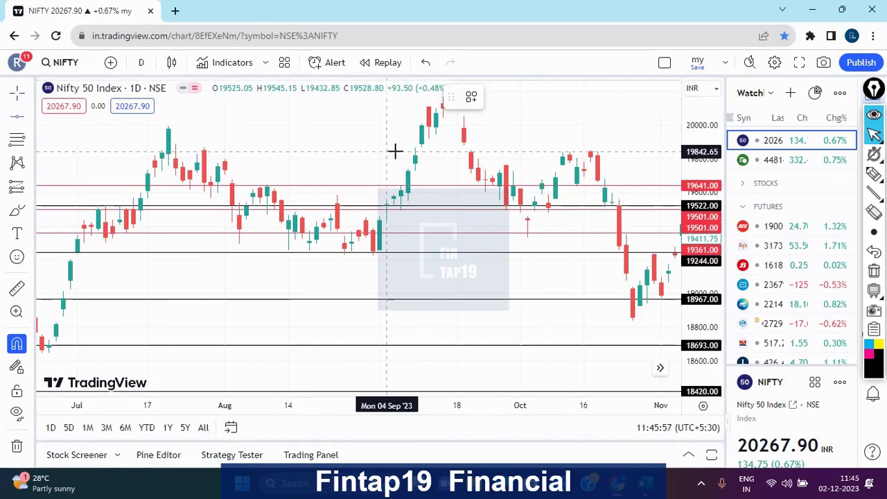
pyautogui.click(589, 97)
pyautogui.write('1')
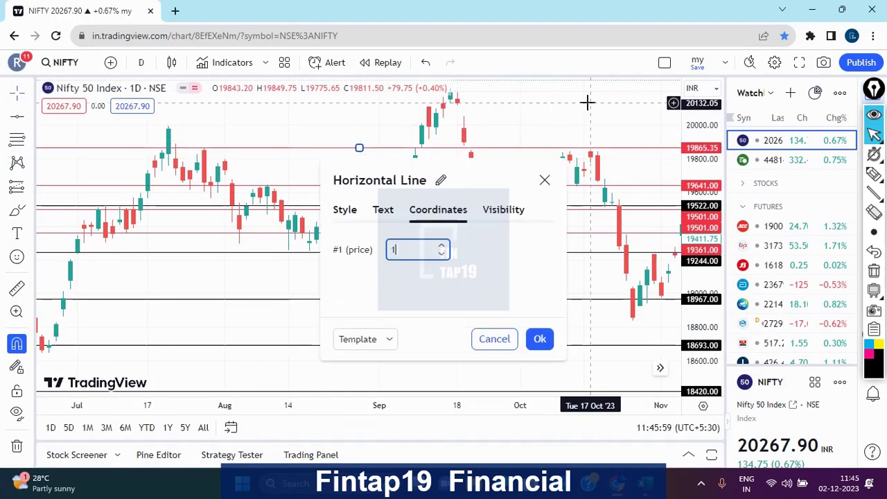
pyautogui.write('9781.00')
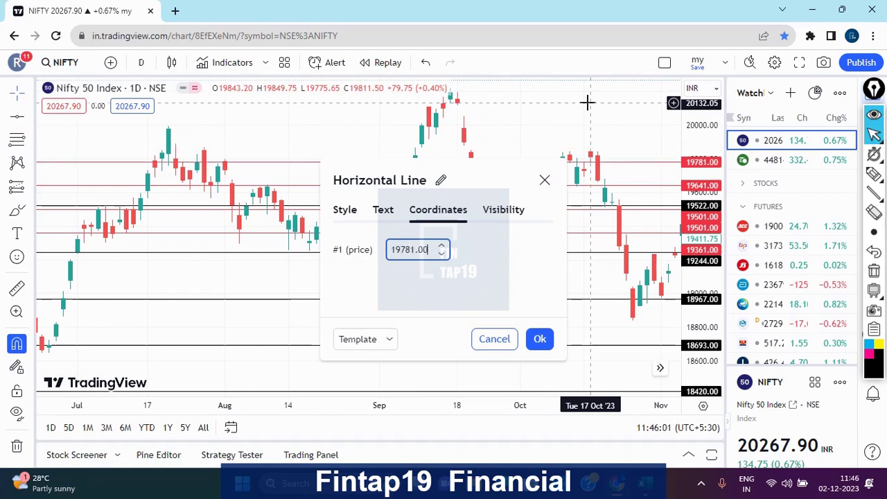
pyautogui.click(541, 339)
# Look up the next level, 19922.49, in Excel cell F15.
pyautogui.hotkey('alt', 'Tab')
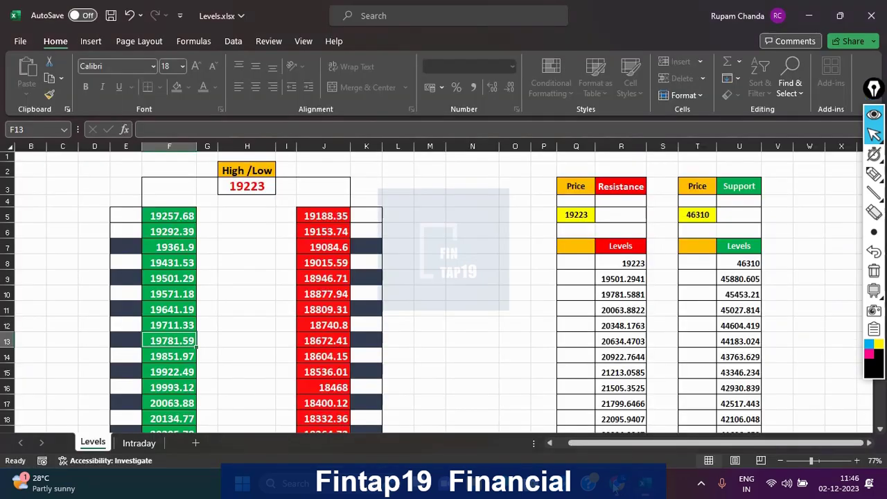
pyautogui.click(174, 373)
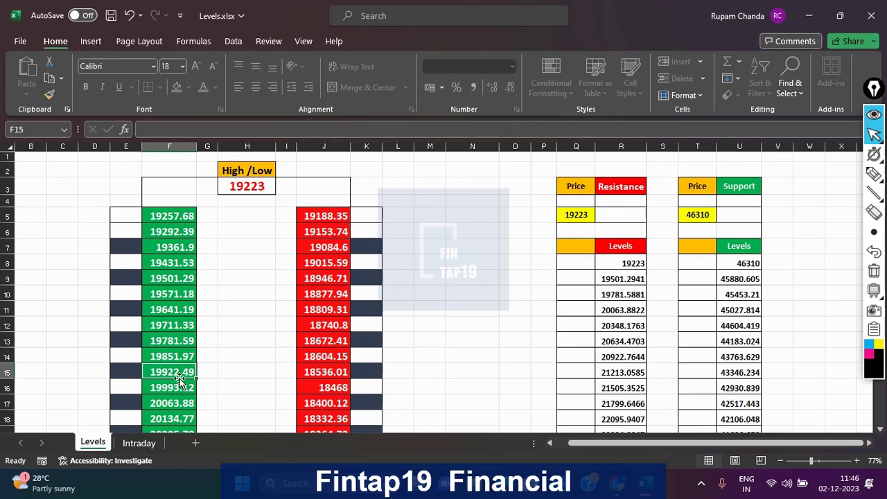
pyautogui.click(620, 489)
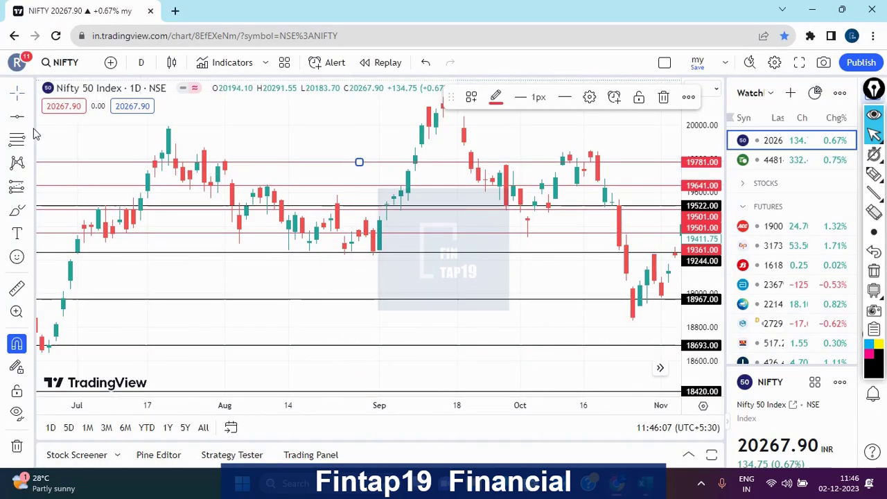
# Set the new horizontal line's price to 19922, checking the value in Excel.
pyautogui.click(590, 96)
pyautogui.write('19')
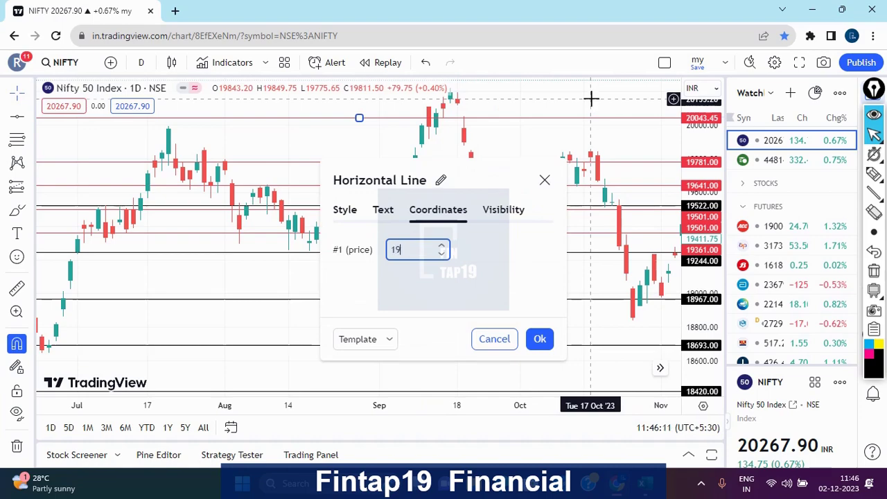
pyautogui.click(645, 485)
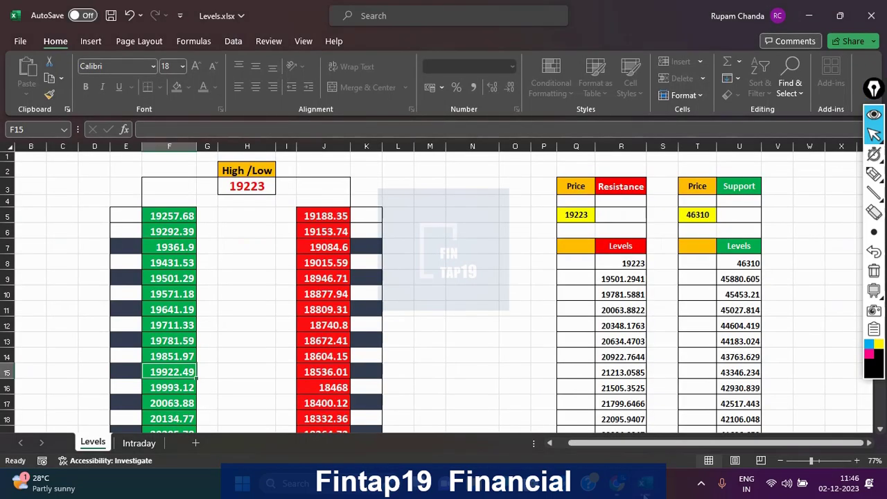
pyautogui.click(617, 483)
pyautogui.write('19922')
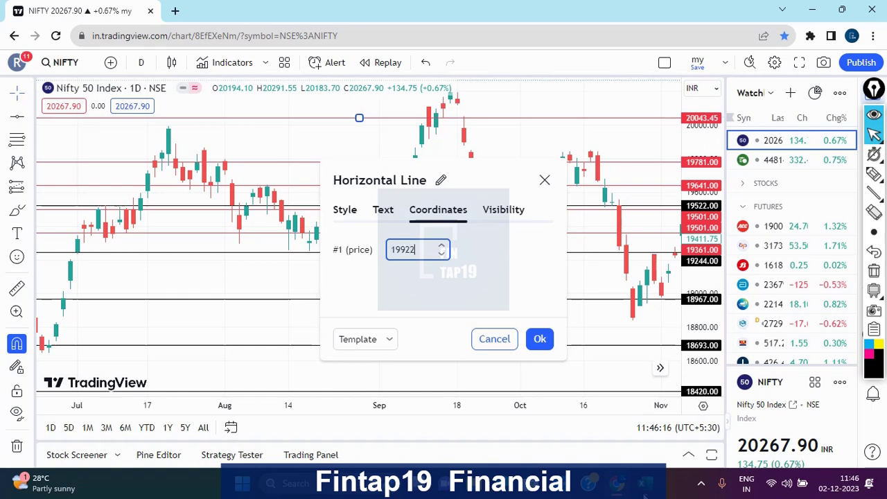
pyautogui.press('Return')
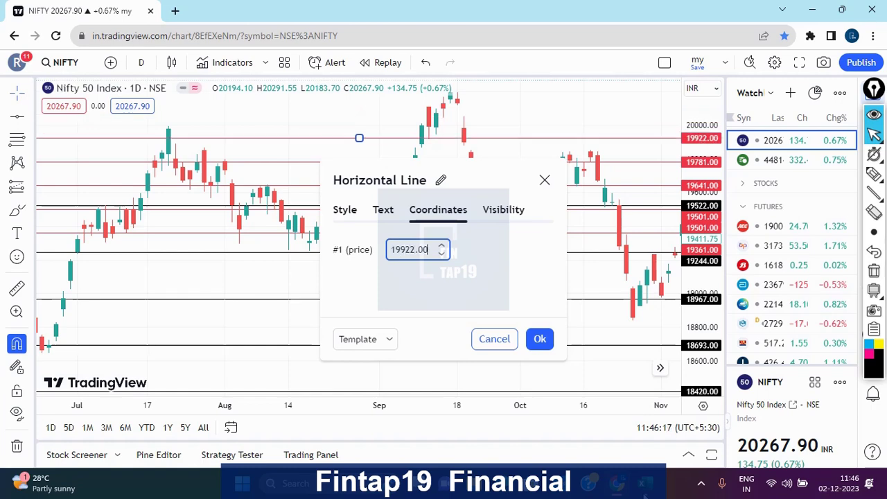
pyautogui.click(539, 339)
# Look up 20063.88 in cell F17 and add a horizontal line at 20063.
pyautogui.click(645, 483)
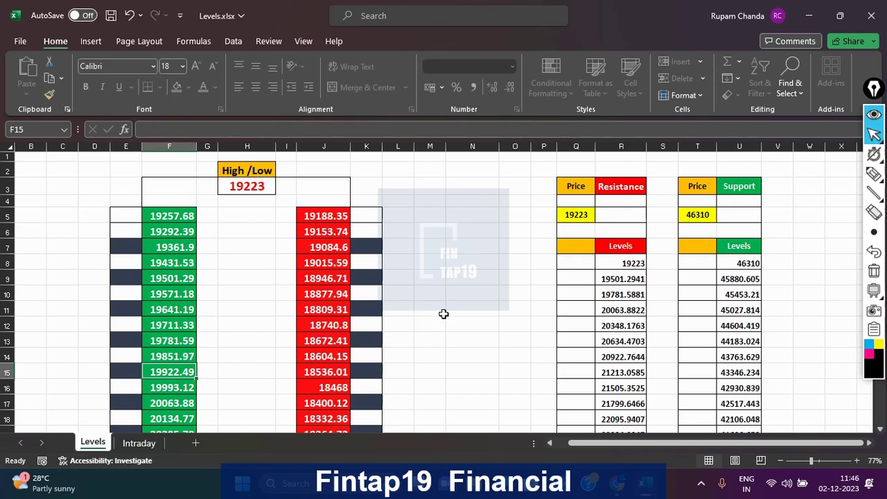
pyautogui.scroll(-1, 185, 361)
pyautogui.click(179, 360)
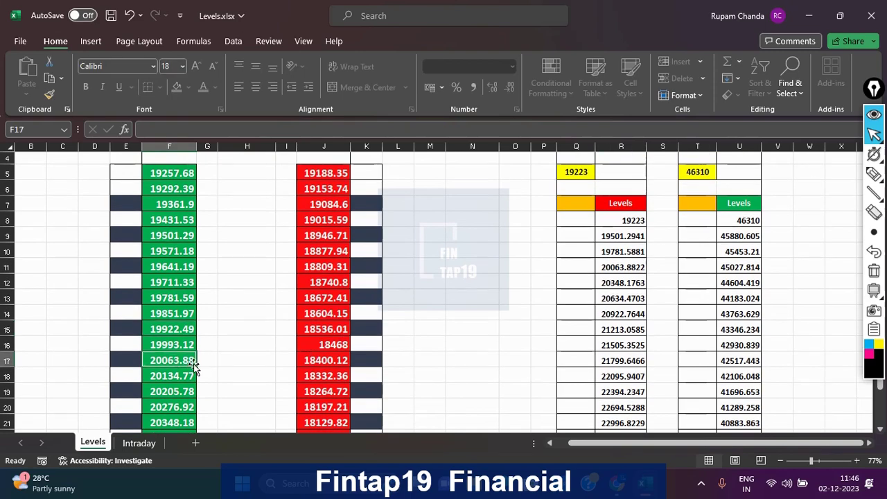
pyautogui.click(619, 483)
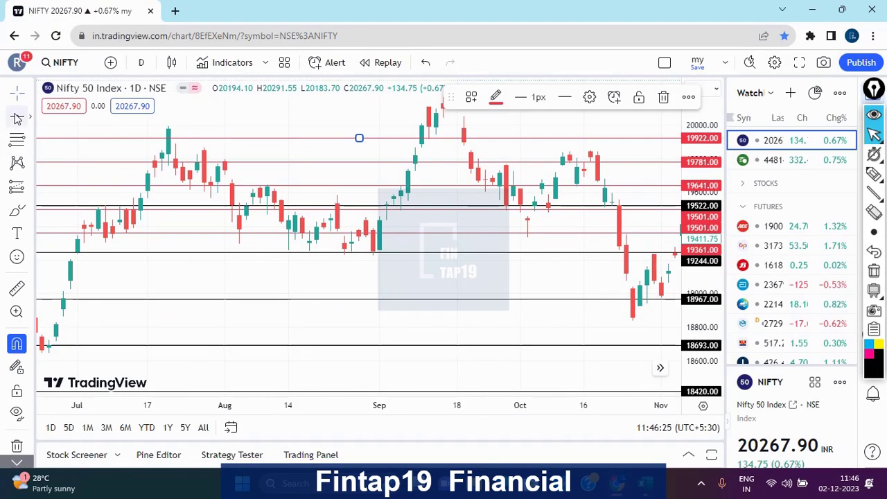
pyautogui.click(473, 288)
pyautogui.click(590, 97)
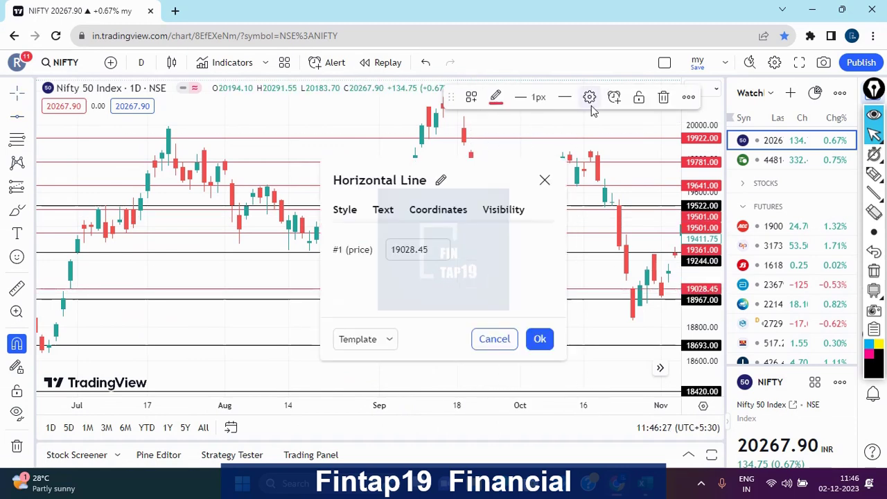
pyautogui.write('20063')
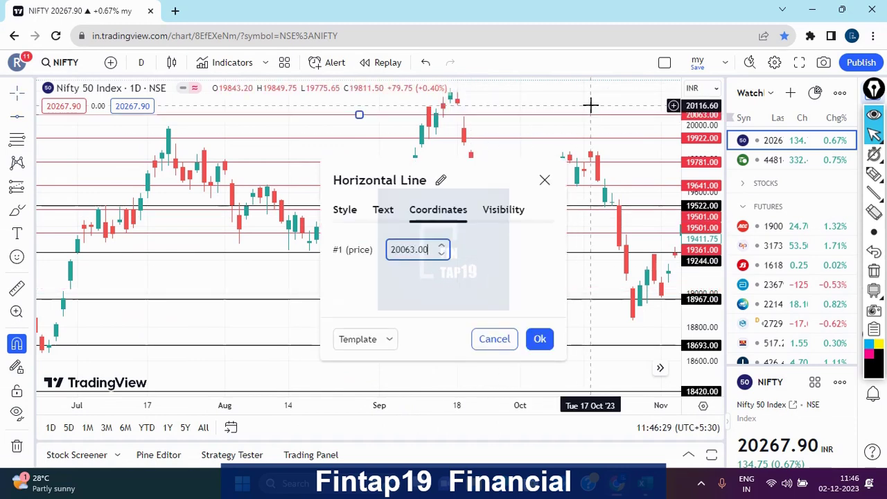
pyautogui.click(540, 339)
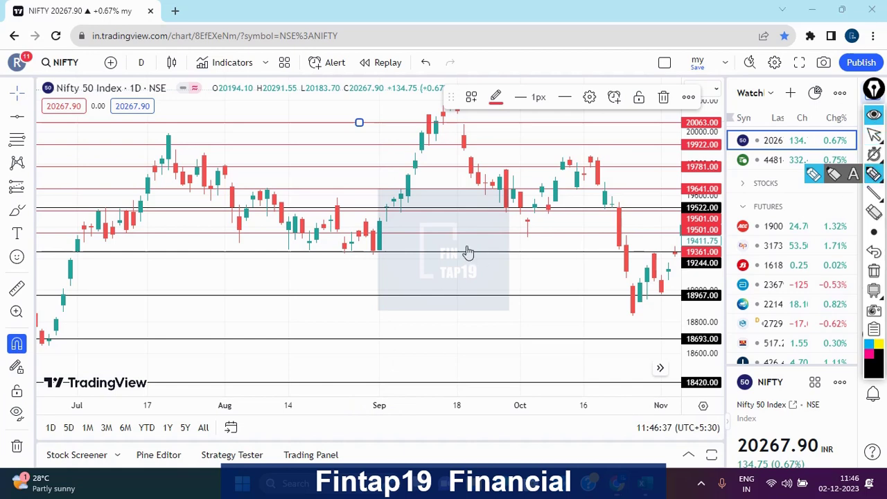
pyautogui.click(647, 487)
# Ink an arc beside the green level column and sketch four horizontal level lines.
pyautogui.click(874, 174)
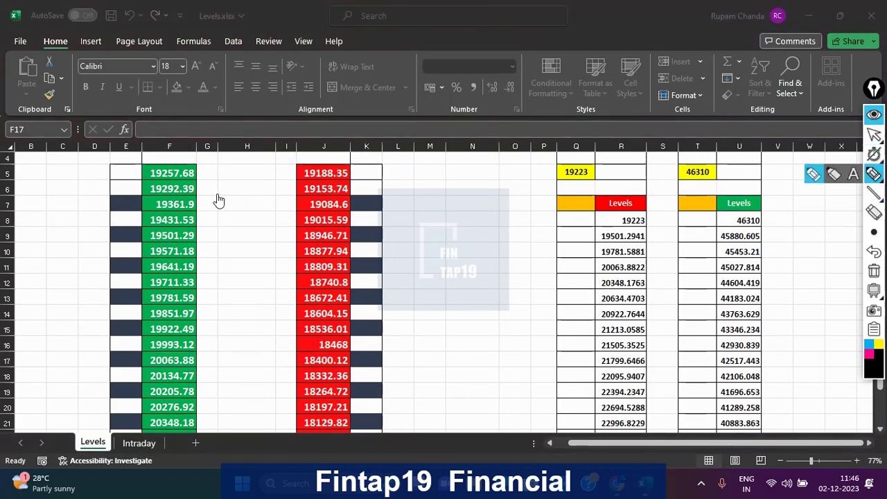
pyautogui.moveTo(181, 184); pyautogui.dragTo(223, 235)
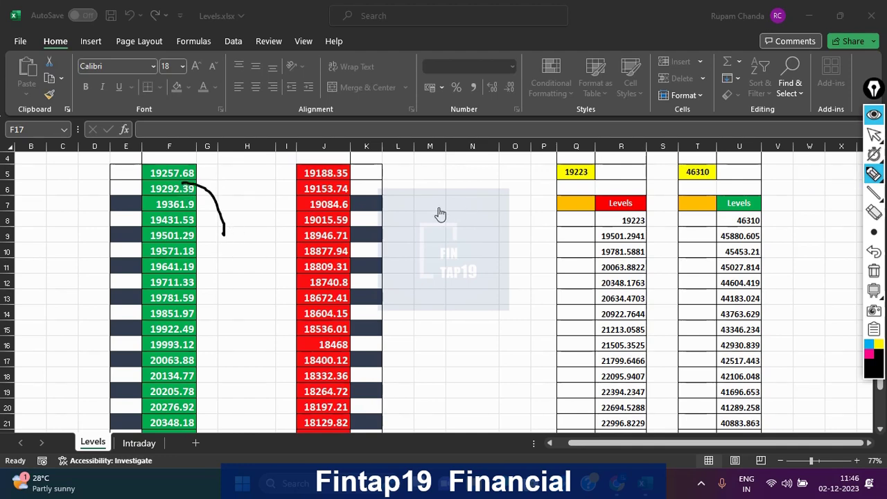
pyautogui.moveTo(434, 207); pyautogui.dragTo(492, 208)
pyautogui.moveTo(436, 233); pyautogui.dragTo(494, 233)
pyautogui.moveTo(439, 258); pyautogui.dragTo(490, 258)
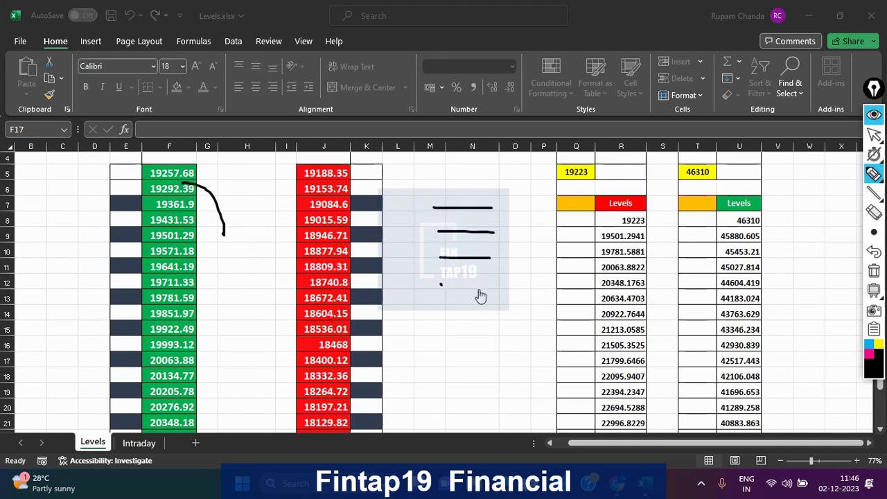
pyautogui.moveTo(441, 284); pyautogui.dragTo(484, 289)
# Mark the 19223 price cell and support levels with ink, then return to the chart.
pyautogui.moveTo(601, 138); pyautogui.dragTo(546, 215)
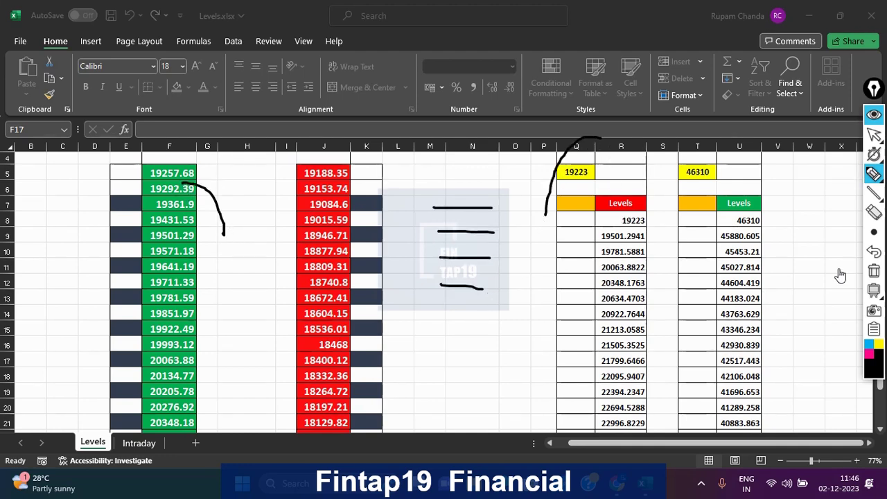
pyautogui.moveTo(789, 250); pyautogui.dragTo(812, 241)
pyautogui.moveTo(778, 273); pyautogui.dragTo(839, 262)
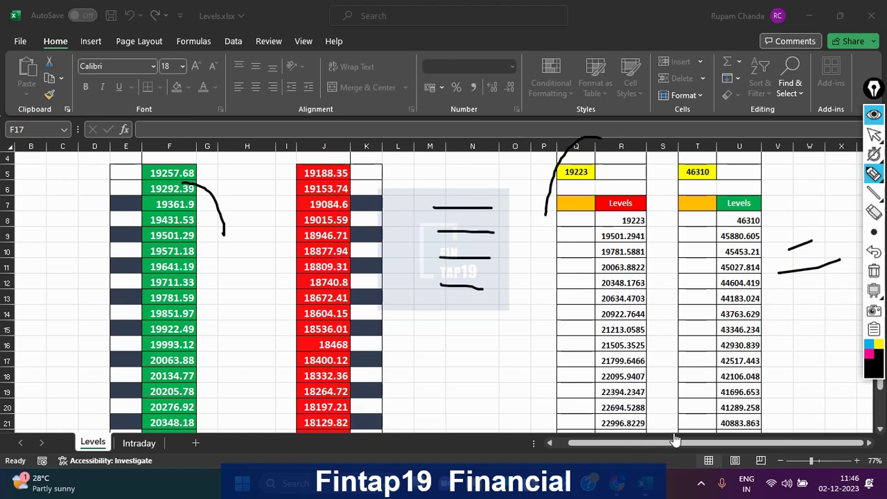
pyautogui.moveTo(188, 186); pyautogui.dragTo(98, 299)
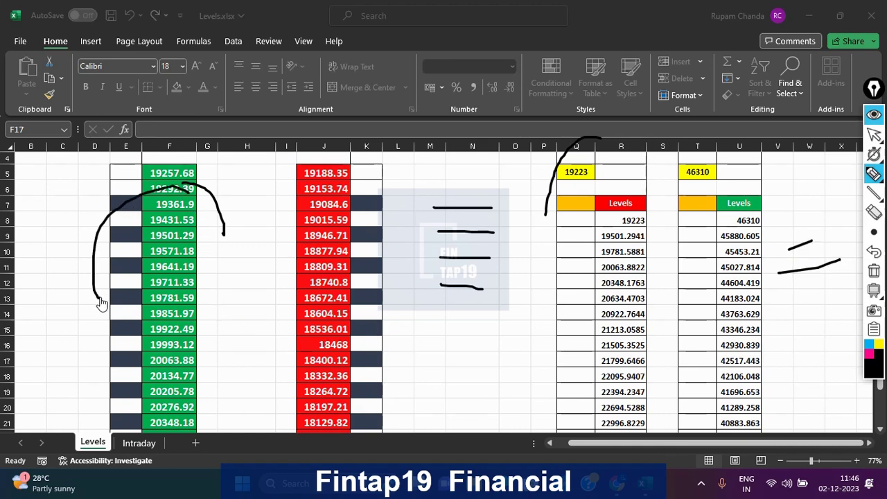
pyautogui.click(874, 133)
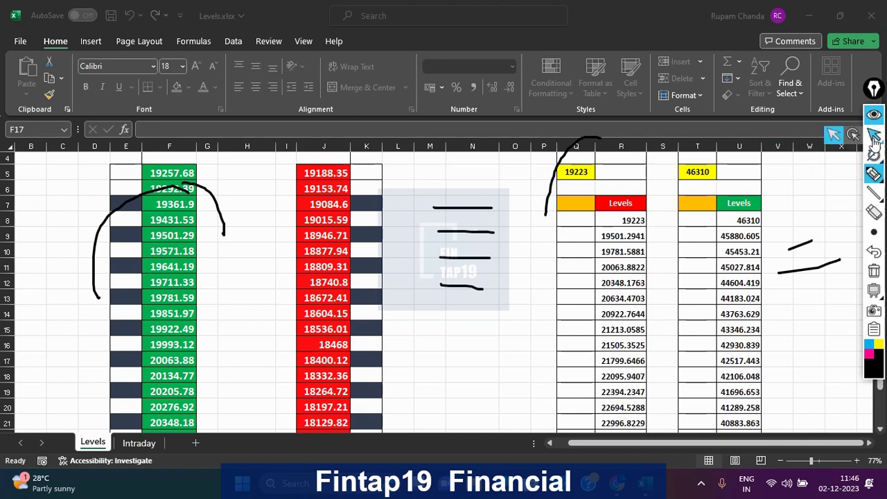
pyautogui.click(648, 485)
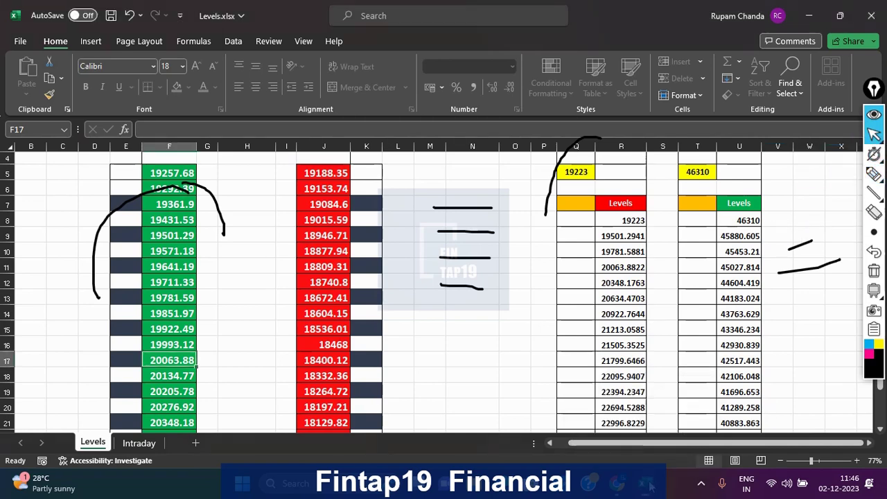
pyautogui.hotkey('alt', 'Tab')
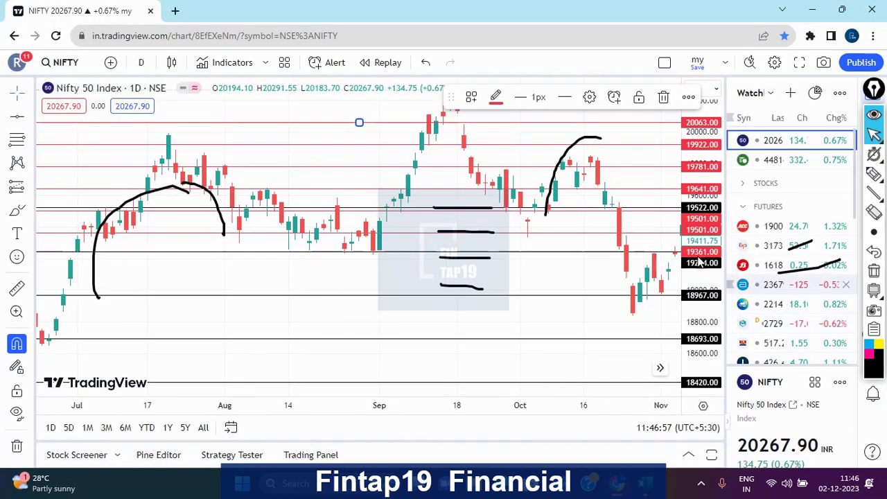
# Clear the ink marks and look up the next level, 20205.78, in cell F19.
pyautogui.click(874, 271)
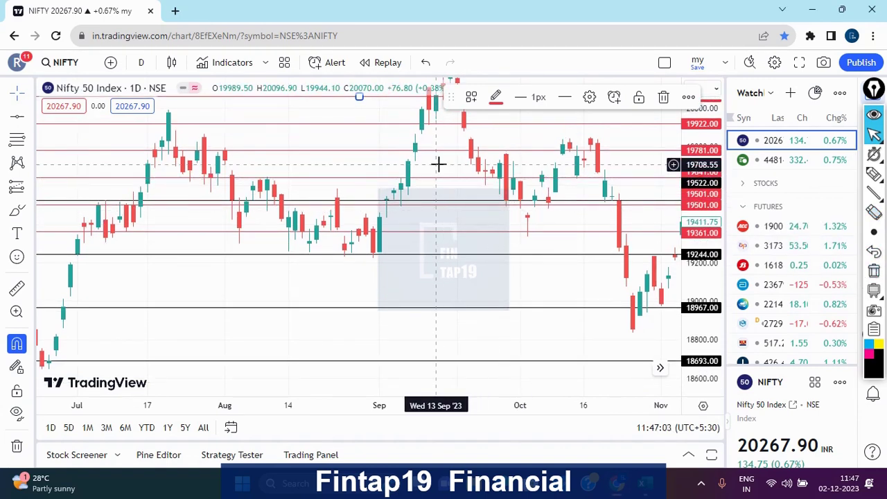
pyautogui.moveTo(438, 163); pyautogui.dragTo(440, 292)
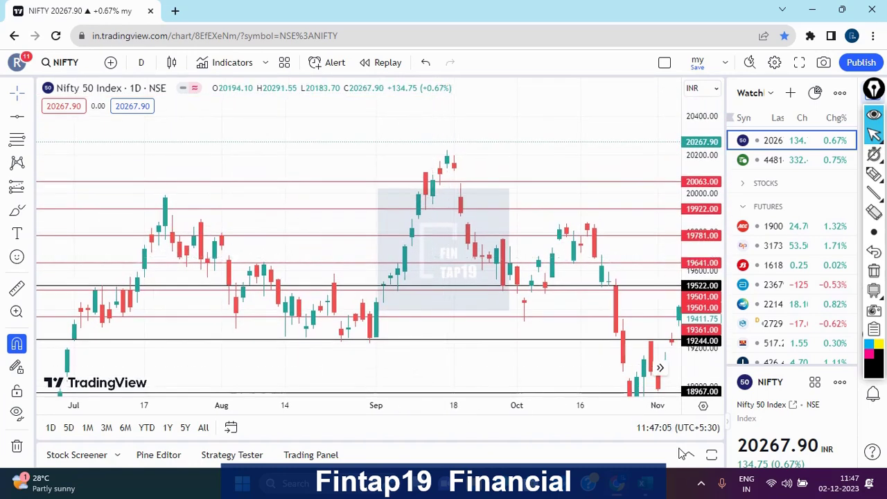
pyautogui.click(646, 484)
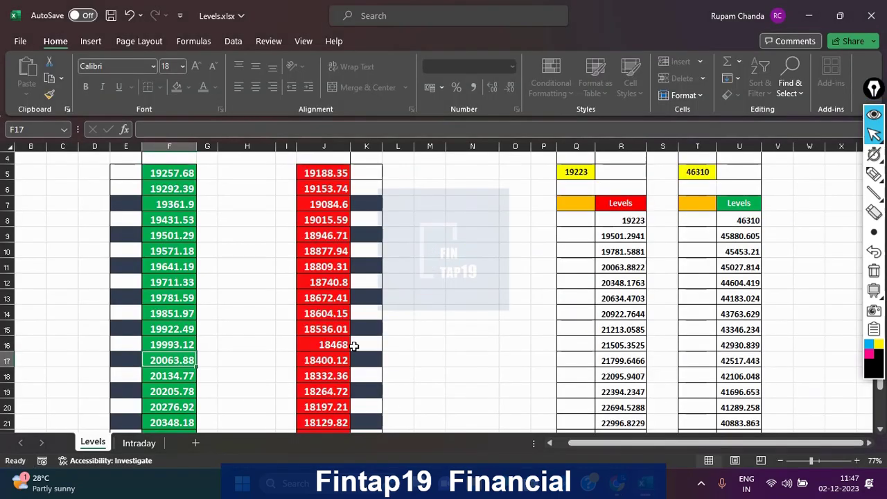
pyautogui.click(180, 393)
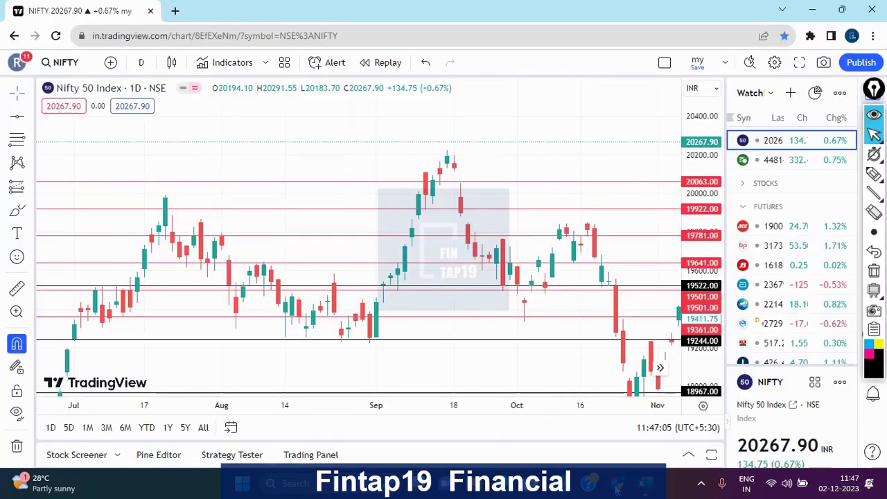
pyautogui.hotkey('alt', 'Tab')
# Drop a new horizontal line above 20063 and enter 20205 as its price.
pyautogui.click(16, 115)
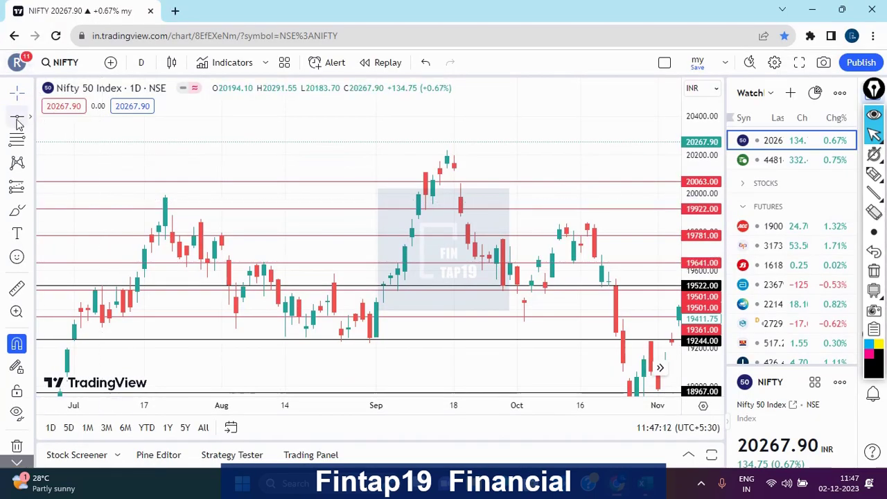
pyautogui.click(501, 159)
pyautogui.click(590, 97)
pyautogui.write('20205.00')
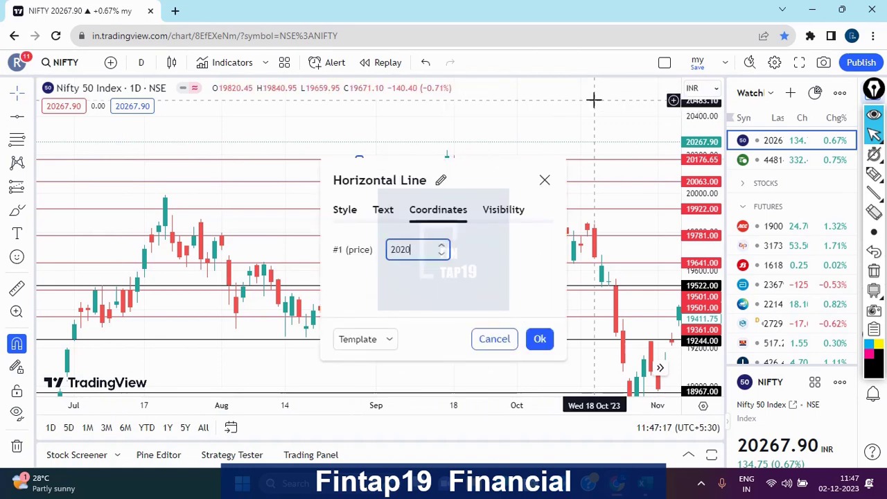
# Confirm the 20205 line, rescale prices, and ink a mark and check at the September peak.
pyautogui.click(539, 339)
pyautogui.moveTo(702, 166); pyautogui.dragTo(703, 191)
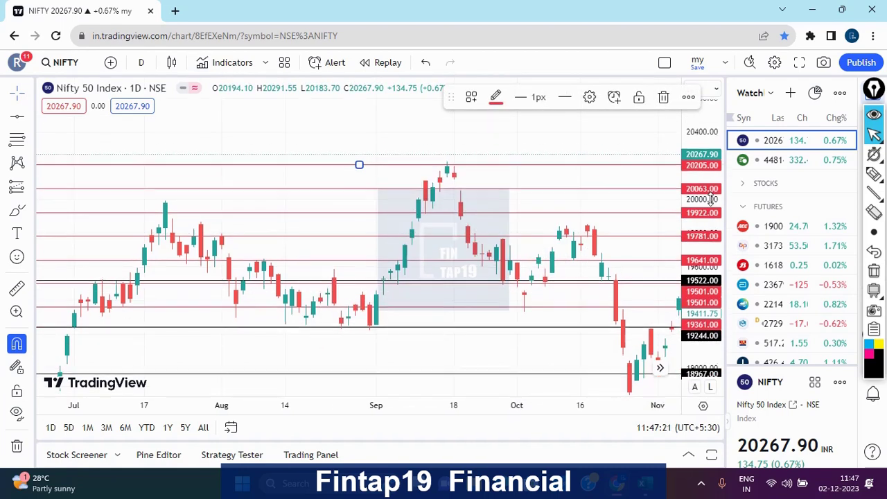
pyautogui.click(874, 174)
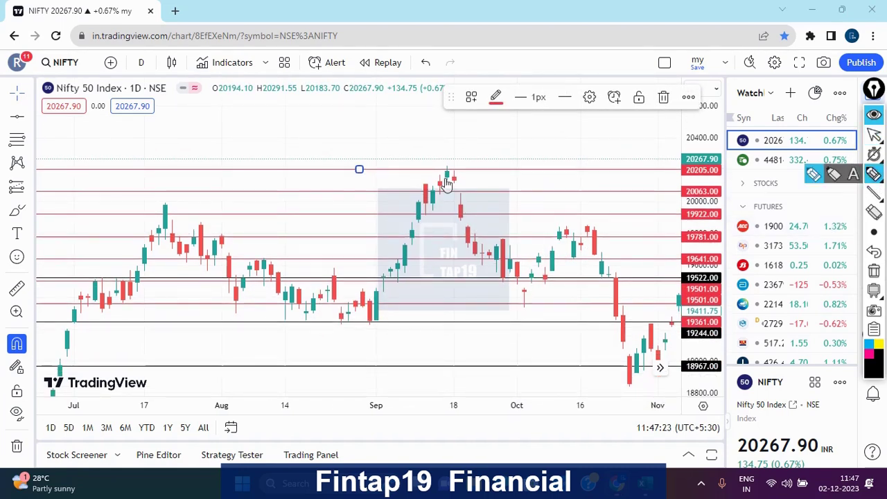
pyautogui.moveTo(442, 171); pyautogui.dragTo(458, 177)
pyautogui.moveTo(386, 158)
pyautogui.mouseDown()
pyautogui.moveTo(394, 165)
pyautogui.moveTo(430, 146)
pyautogui.mouseUp()
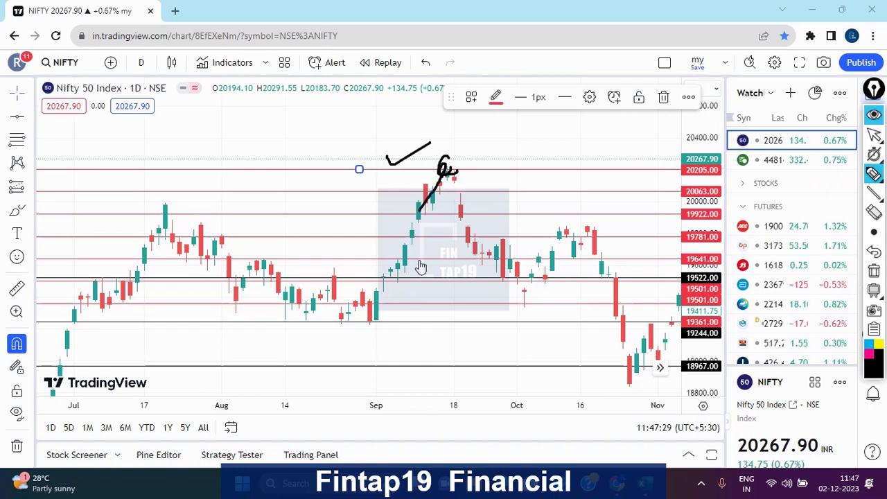
# Circle the late-August low and trace the price swing down from the peak in ink.
pyautogui.moveTo(376, 317)
pyautogui.mouseDown()
pyautogui.moveTo(366, 340)
pyautogui.moveTo(380, 319)
pyautogui.mouseUp()
pyautogui.moveTo(407, 166); pyautogui.dragTo(483, 174)
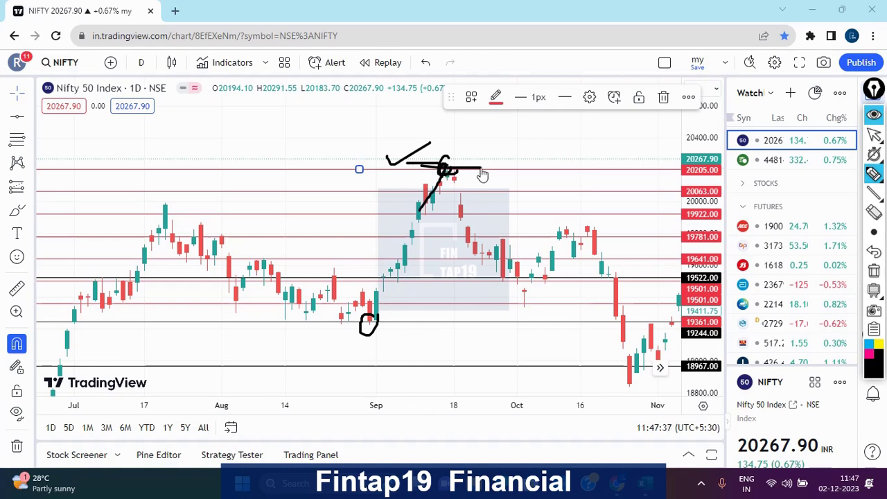
pyautogui.moveTo(373, 337); pyautogui.dragTo(374, 315)
pyautogui.moveTo(445, 172)
pyautogui.mouseDown()
pyautogui.moveTo(518, 274)
pyautogui.moveTo(602, 267)
pyautogui.moveTo(628, 331)
pyautogui.mouseUp()
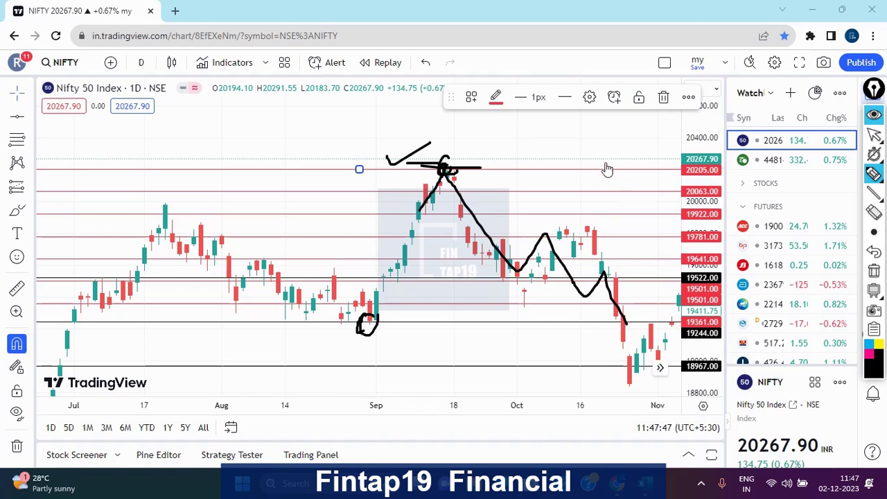
pyautogui.moveTo(606, 156); pyautogui.dragTo(637, 182)
pyautogui.moveTo(439, 147)
pyautogui.mouseDown()
pyautogui.moveTo(482, 179)
pyautogui.moveTo(448, 142)
pyautogui.mouseUp()
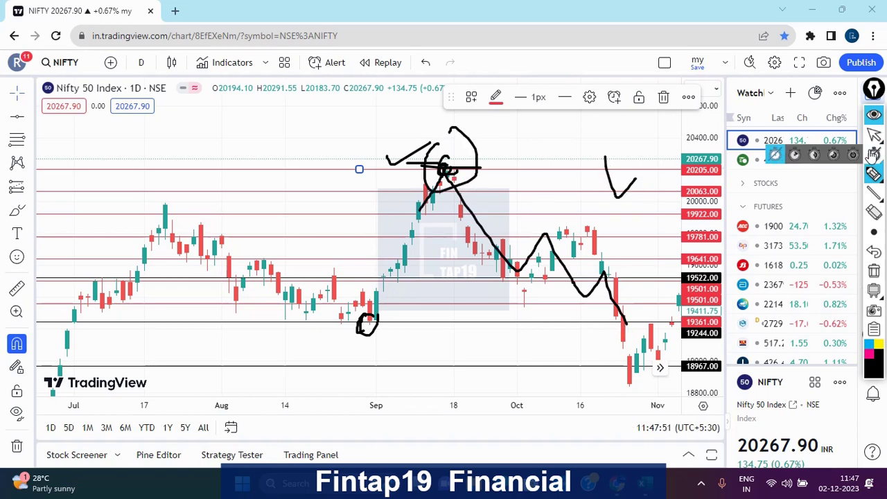
# On the Levels sheet, circle the 19223 resistance price and the High/Low 19223 value.
pyautogui.click(645, 487)
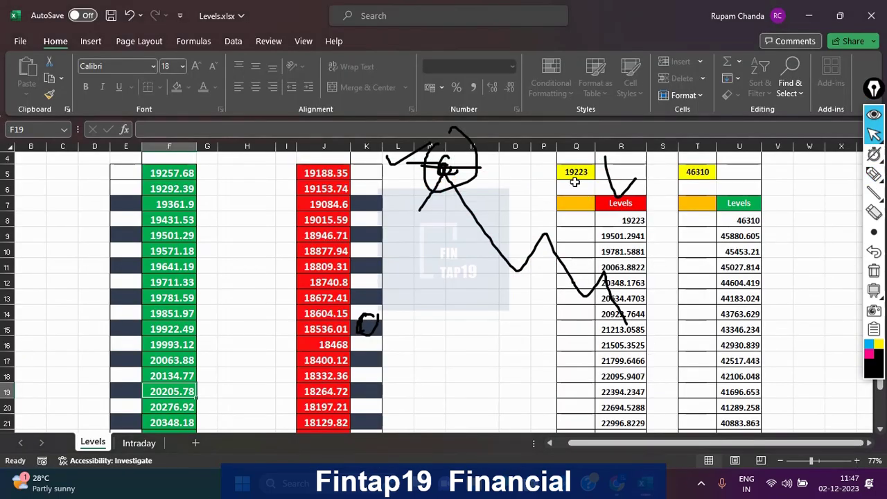
pyautogui.hotkey('ctrl', 'shift', 'p')
pyautogui.moveTo(576, 160)
pyautogui.mouseDown()
pyautogui.moveTo(551, 193)
pyautogui.moveTo(610, 177)
pyautogui.mouseUp()
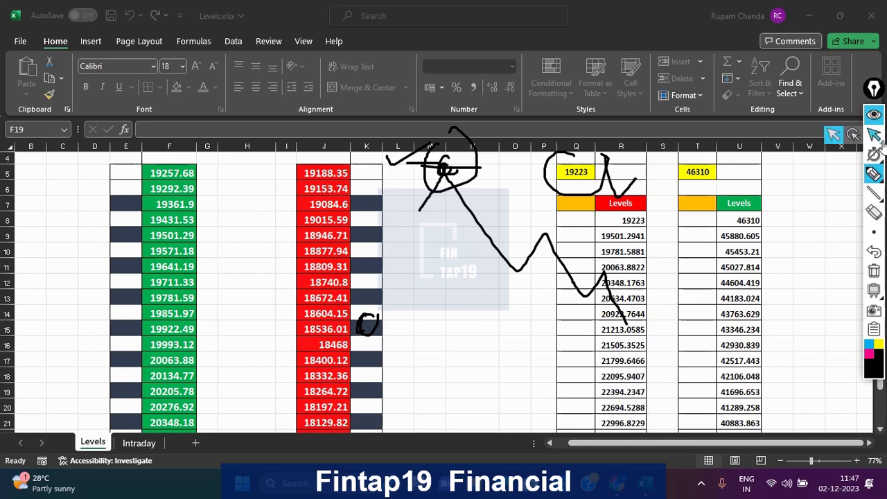
pyautogui.scroll(1, 447, 275)
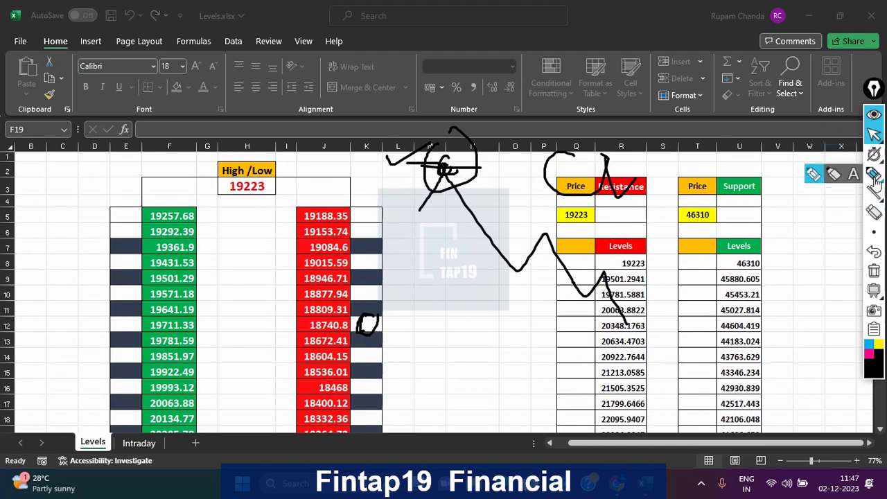
pyautogui.click(873, 174)
pyautogui.moveTo(271, 177); pyautogui.dragTo(275, 182)
# Add check marks and level lines beside the price columns, then erase all markings.
pyautogui.moveTo(207, 248); pyautogui.dragTo(277, 240)
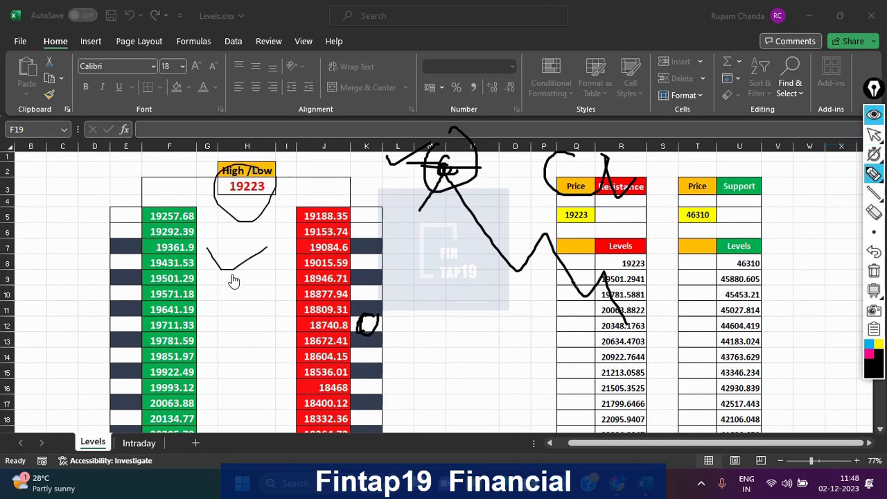
pyautogui.moveTo(230, 273); pyautogui.dragTo(282, 268)
pyautogui.moveTo(375, 290)
pyautogui.mouseDown()
pyautogui.moveTo(420, 288)
pyautogui.moveTo(418, 316)
pyautogui.mouseUp()
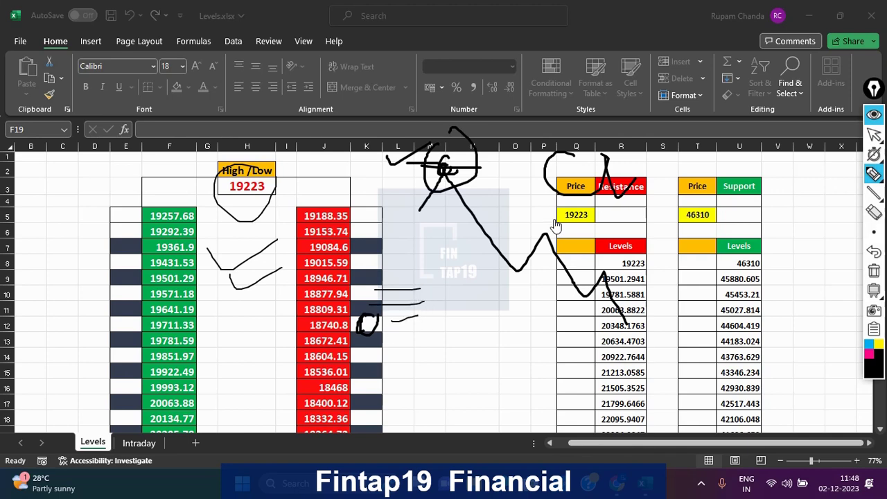
pyautogui.moveTo(578, 203); pyautogui.dragTo(602, 203)
pyautogui.moveTo(544, 255); pyautogui.dragTo(440, 263)
pyautogui.moveTo(443, 306); pyautogui.dragTo(523, 306)
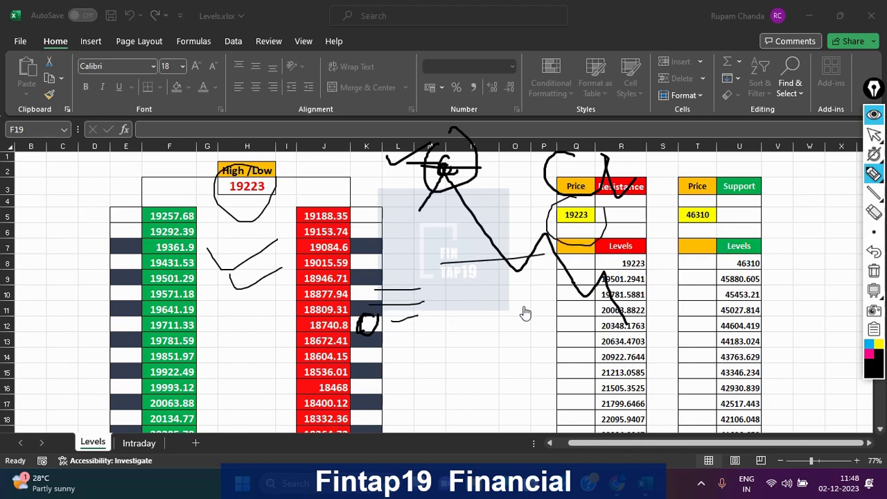
pyautogui.moveTo(442, 358); pyautogui.dragTo(517, 358)
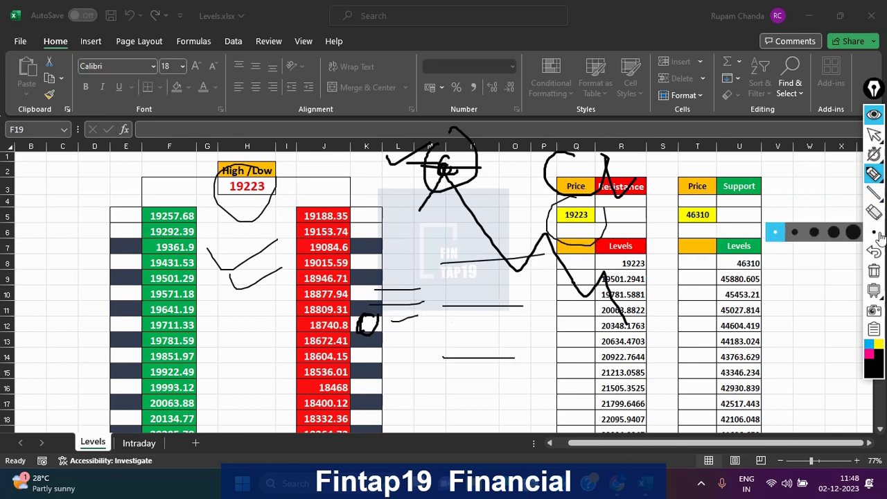
pyautogui.click(875, 274)
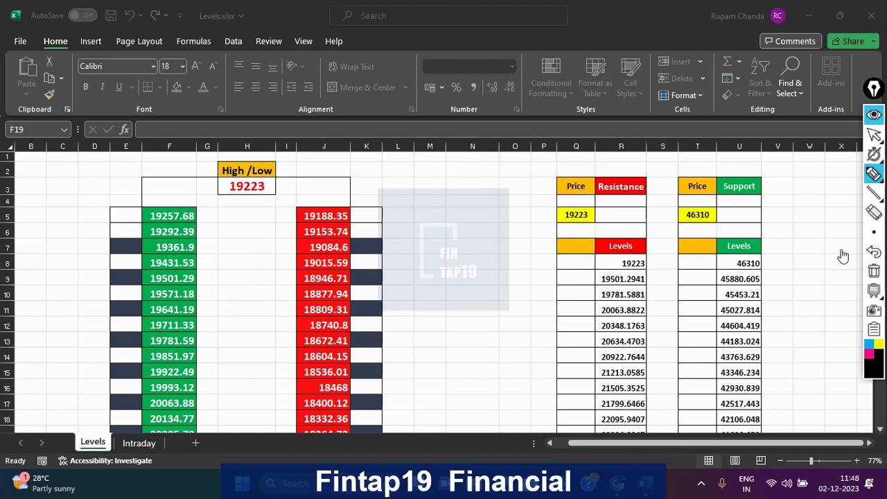
pyautogui.click(874, 135)
pyautogui.hotkey('alt', 'Tab')
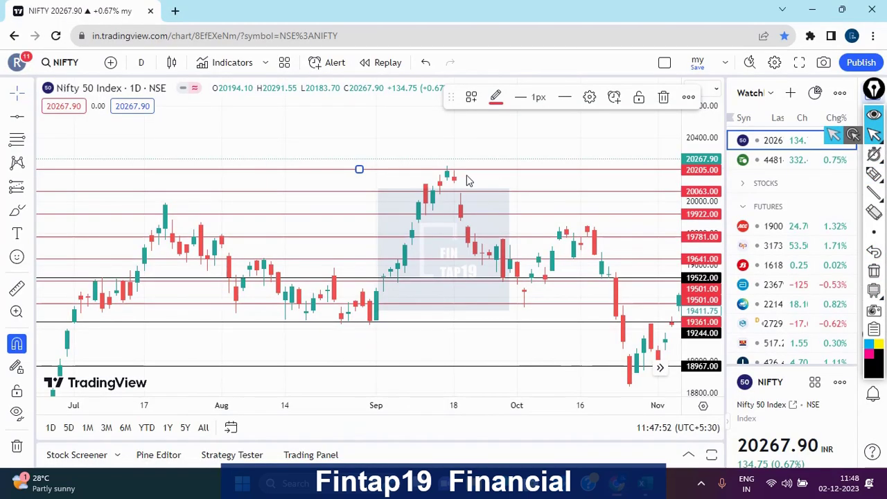
pyautogui.click(874, 173)
pyautogui.moveTo(451, 165); pyautogui.dragTo(455, 157)
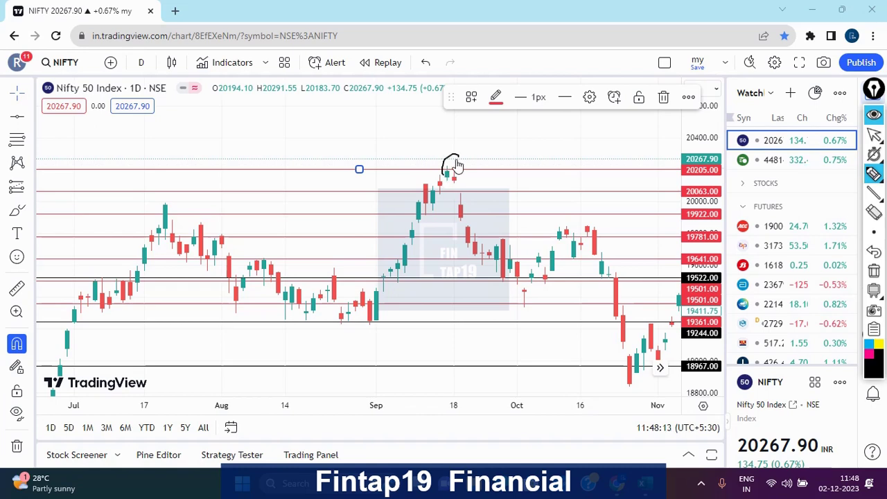
pyautogui.moveTo(450, 196); pyautogui.dragTo(527, 196)
pyautogui.moveTo(464, 228); pyautogui.dragTo(550, 224)
pyautogui.moveTo(487, 255); pyautogui.dragTo(554, 254)
pyautogui.moveTo(484, 286); pyautogui.dragTo(561, 286)
pyautogui.moveTo(497, 305); pyautogui.dragTo(550, 303)
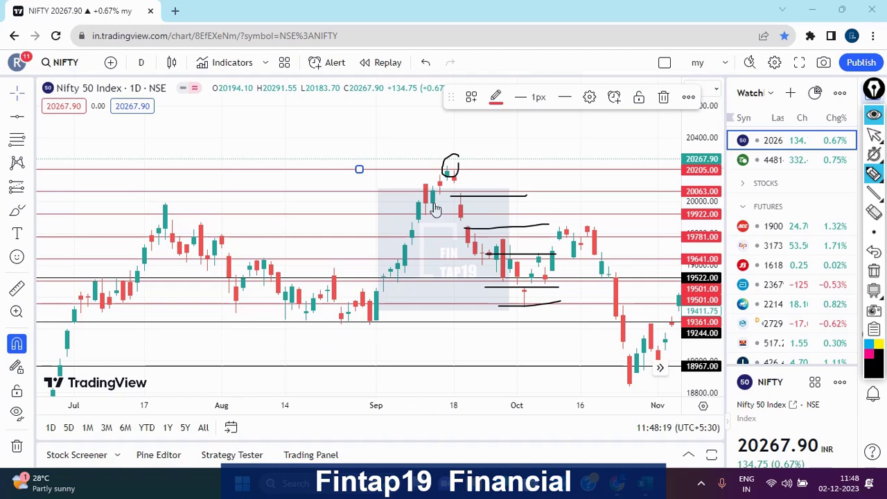
pyautogui.moveTo(352, 318); pyautogui.dragTo(412, 307)
pyautogui.moveTo(43, 423); pyautogui.dragTo(117, 403)
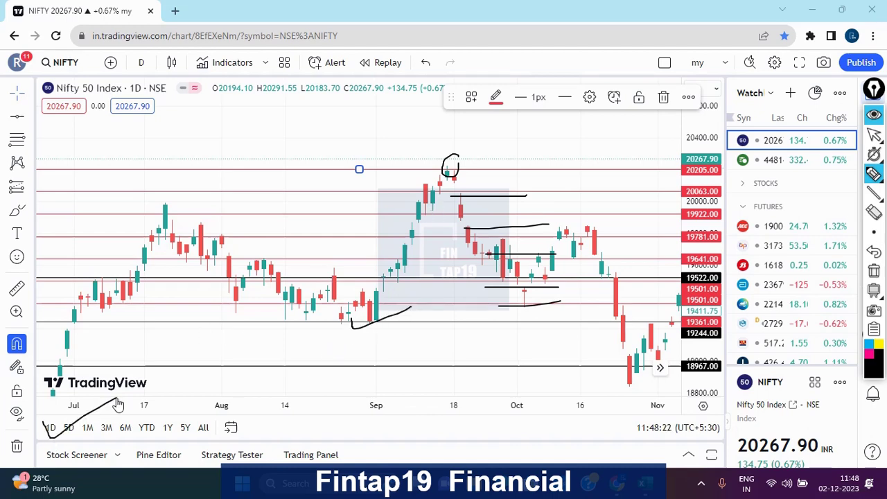
pyautogui.click(875, 135)
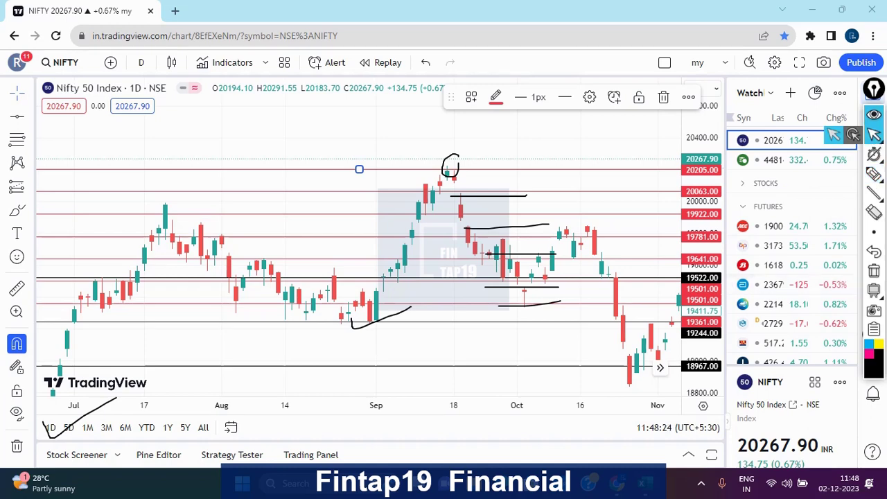
pyautogui.click(642, 483)
pyautogui.click(874, 173)
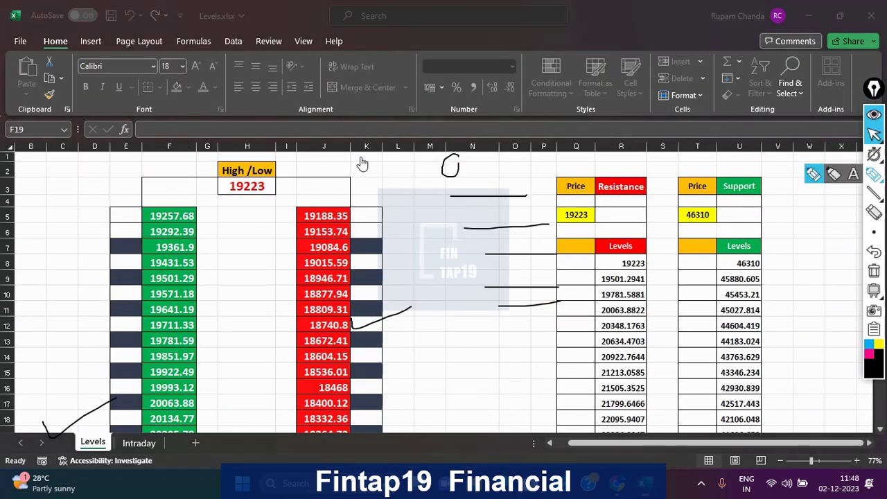
pyautogui.moveTo(230, 168); pyautogui.dragTo(267, 189)
pyautogui.moveTo(608, 199); pyautogui.dragTo(595, 191)
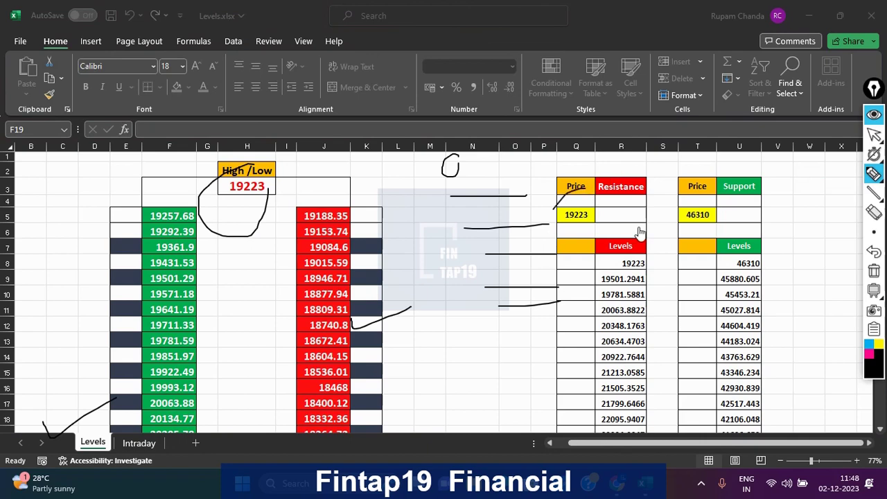
pyautogui.click(875, 271)
# Rescale and pan the NIFTY chart to show June–December with all lines 19361–20205 visible.
pyautogui.click(617, 486)
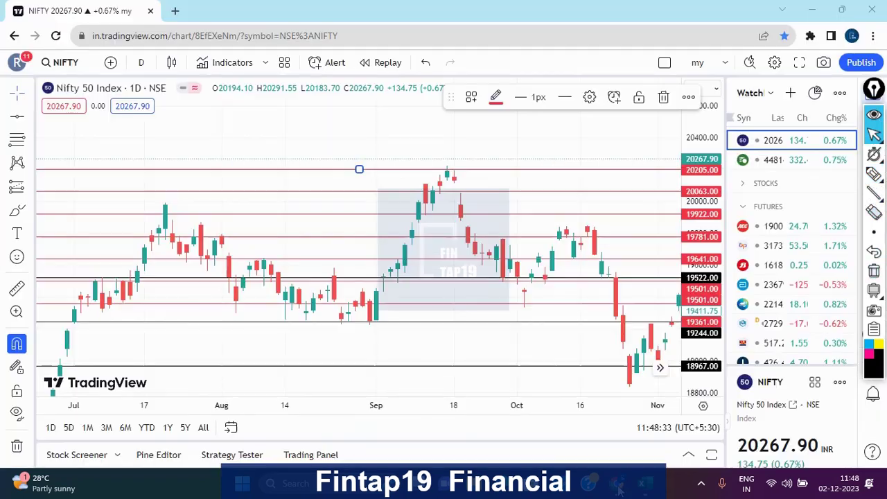
pyautogui.moveTo(717, 214); pyautogui.dragTo(701, 240)
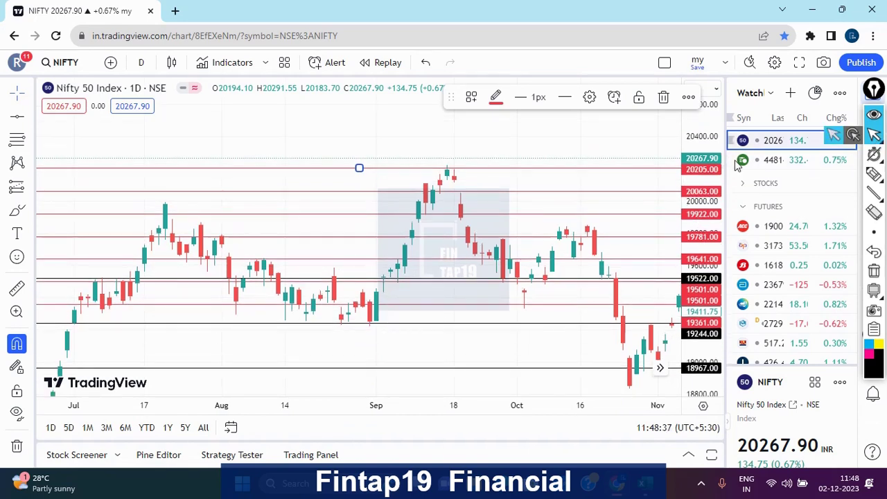
pyautogui.scroll(-2, 614, 143)
pyautogui.scroll(-3, 580, 143)
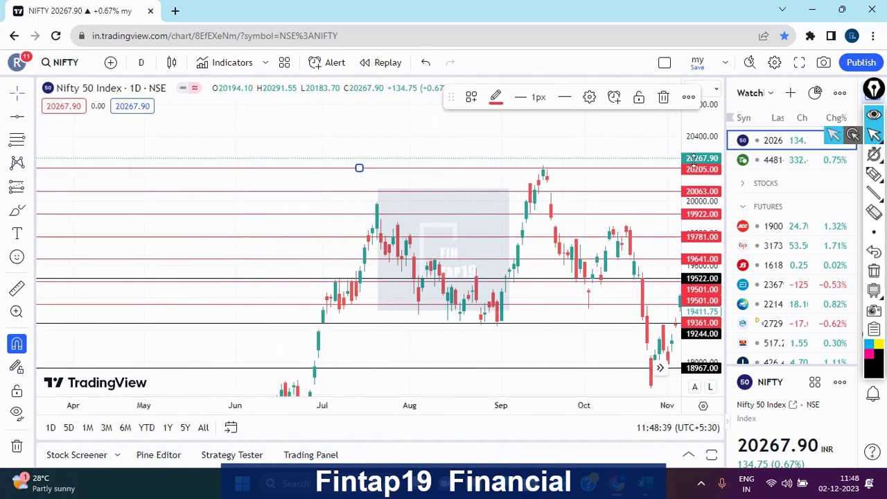
pyautogui.moveTo(705, 291); pyautogui.dragTo(706, 312)
pyautogui.moveTo(531, 313); pyautogui.dragTo(370, 283)
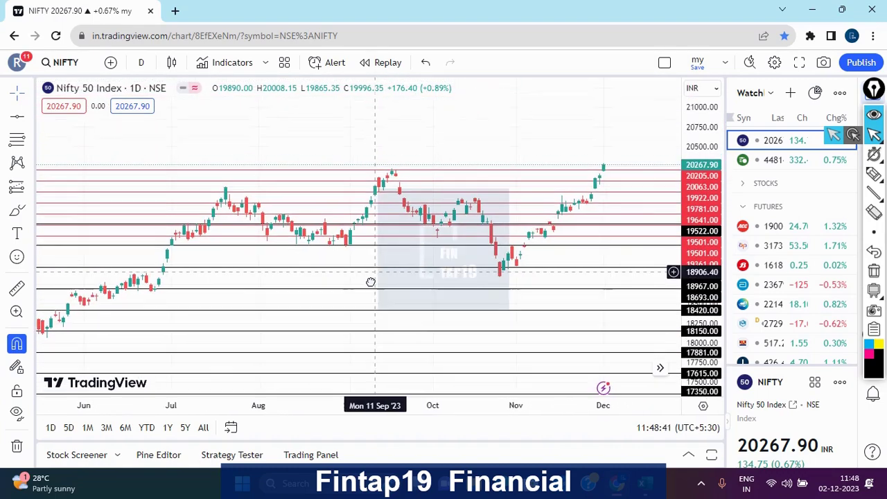
pyautogui.moveTo(706, 295); pyautogui.dragTo(704, 274)
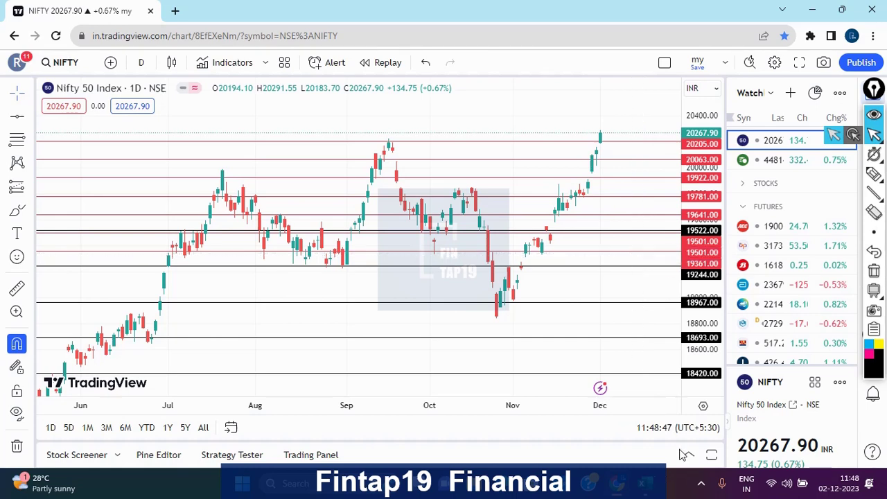
pyautogui.click(873, 175)
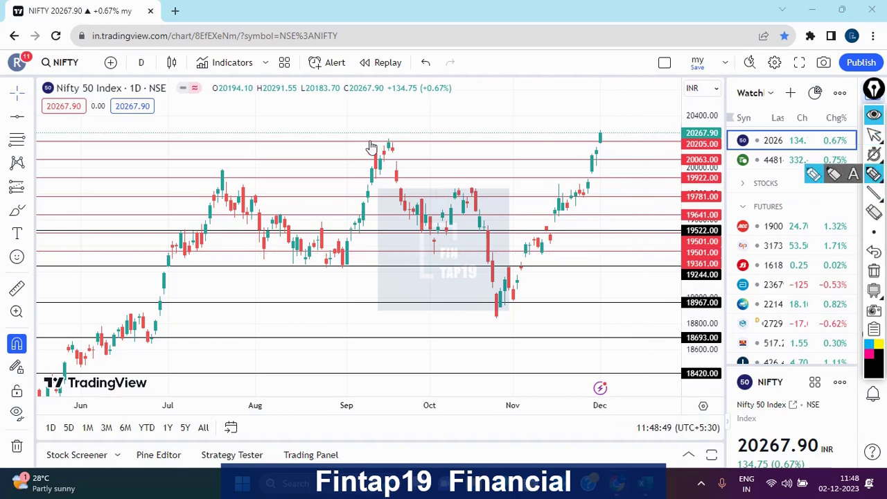
pyautogui.moveTo(334, 123); pyautogui.dragTo(364, 113)
pyautogui.moveTo(428, 111); pyautogui.dragTo(461, 108)
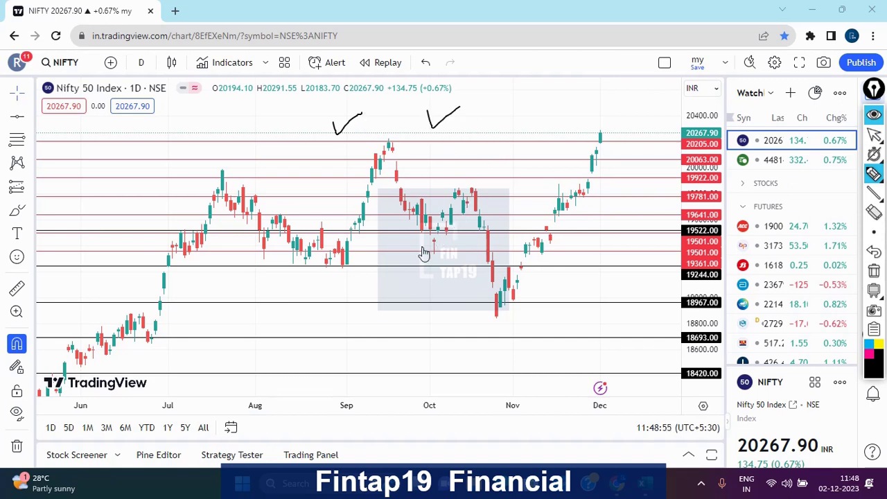
pyautogui.moveTo(421, 251); pyautogui.dragTo(619, 218)
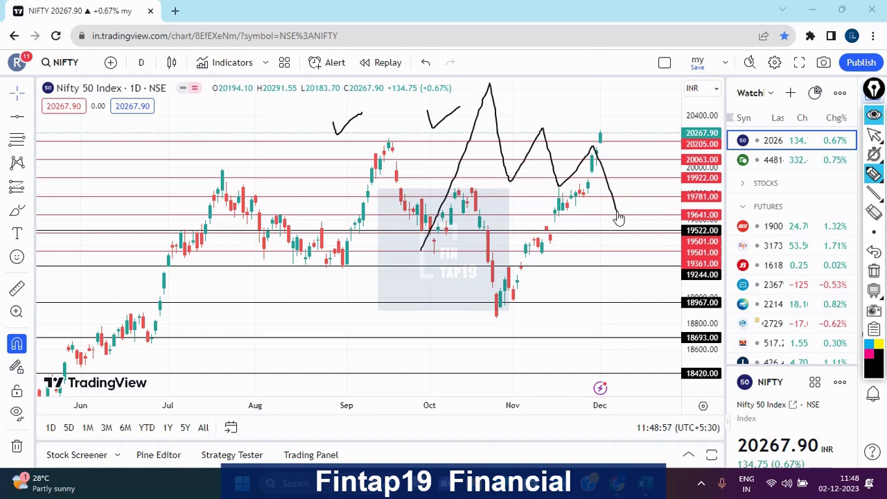
pyautogui.moveTo(460, 82)
pyautogui.mouseDown()
pyautogui.moveTo(546, 67)
pyautogui.moveTo(568, 86)
pyautogui.mouseUp()
pyautogui.moveTo(494, 91); pyautogui.dragTo(508, 66)
pyautogui.moveTo(514, 183); pyautogui.dragTo(512, 173)
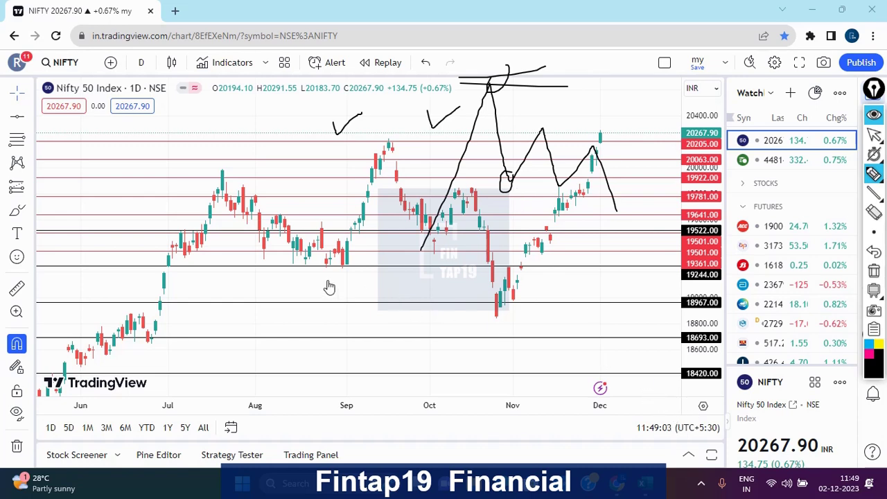
pyautogui.moveTo(295, 281); pyautogui.dragTo(411, 283)
pyautogui.moveTo(296, 308); pyautogui.dragTo(434, 303)
pyautogui.moveTo(319, 326); pyautogui.dragTo(464, 328)
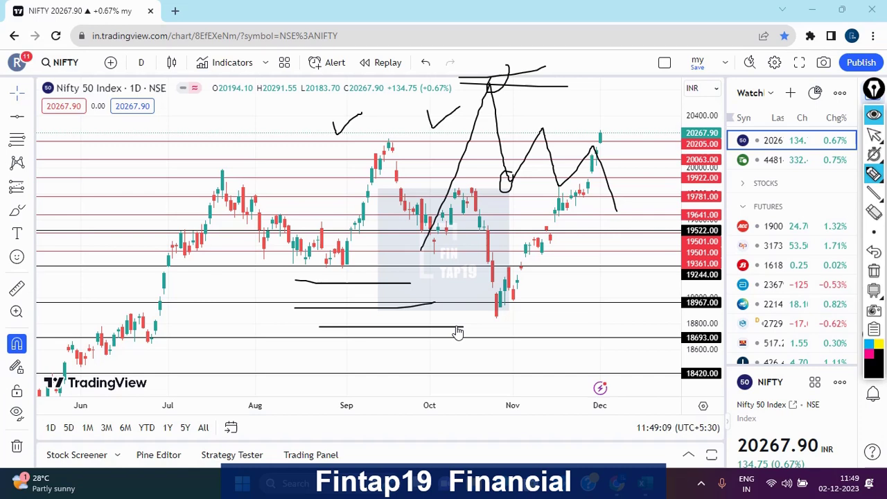
pyautogui.click(876, 273)
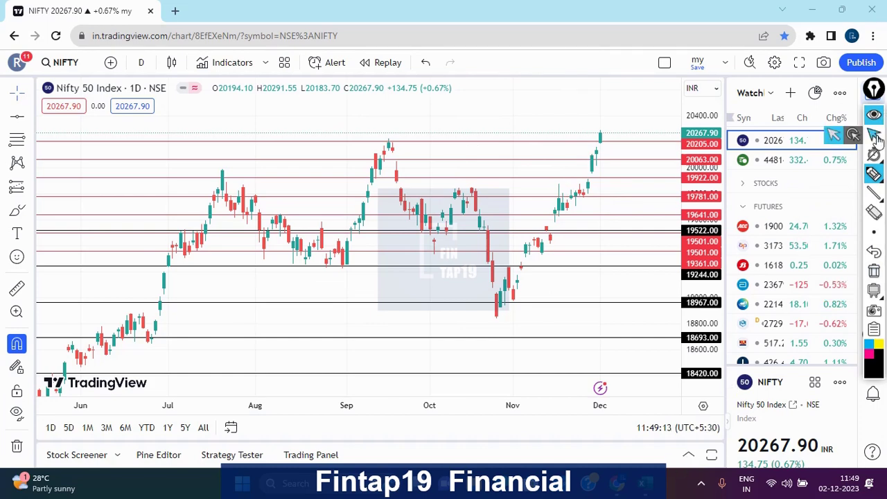
pyautogui.moveTo(643, 483)
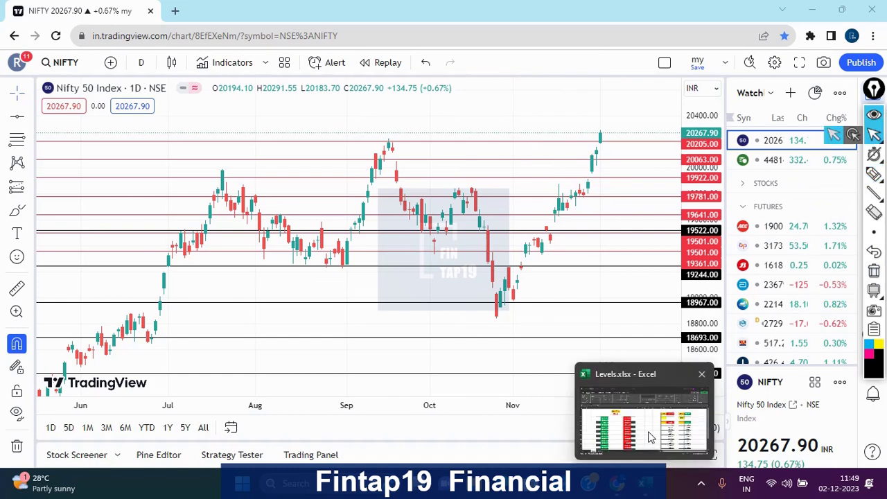
# On Excel's Levels sheet, ink circles around 19223 in H3 and Q5 and mark resistance levels R7:R18.
pyautogui.click(642, 430)
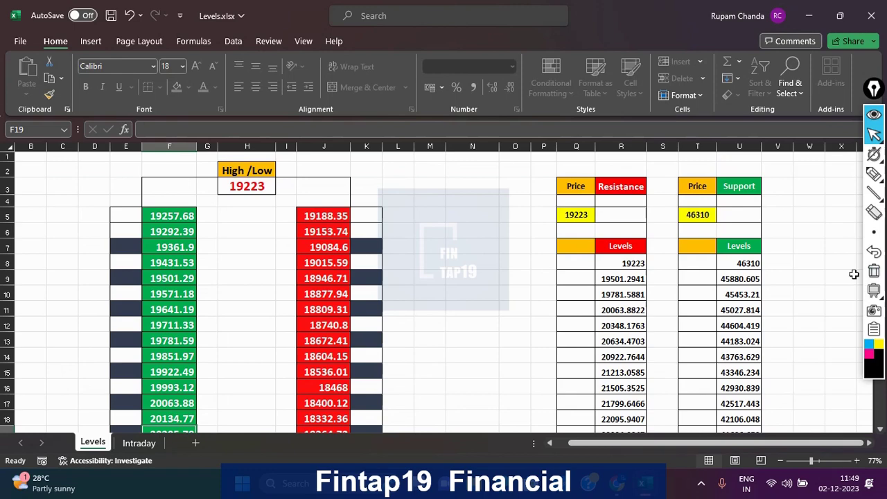
pyautogui.click(874, 174)
pyautogui.moveTo(253, 170); pyautogui.dragTo(271, 162)
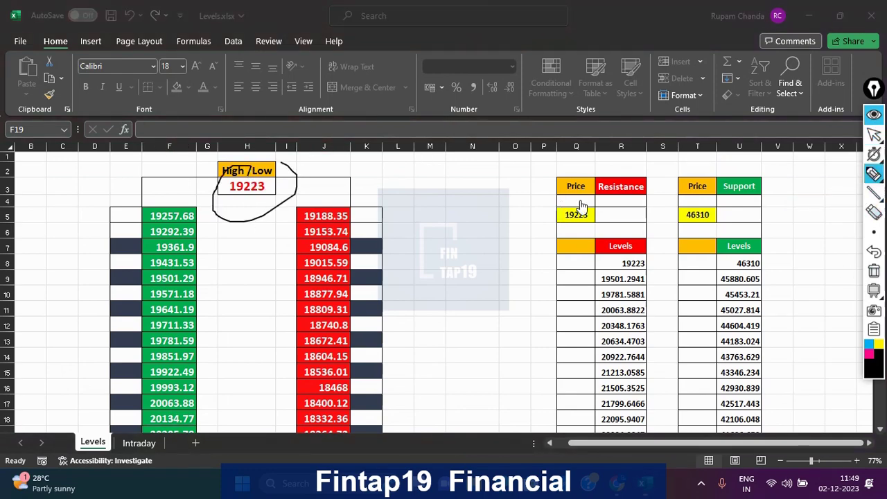
pyautogui.moveTo(579, 199); pyautogui.dragTo(598, 208)
pyautogui.moveTo(614, 244); pyautogui.dragTo(642, 285)
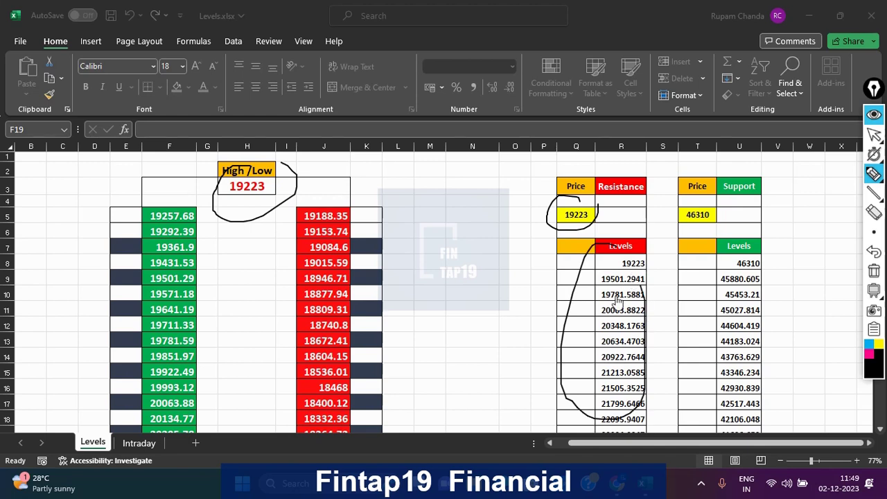
pyautogui.moveTo(873, 291)
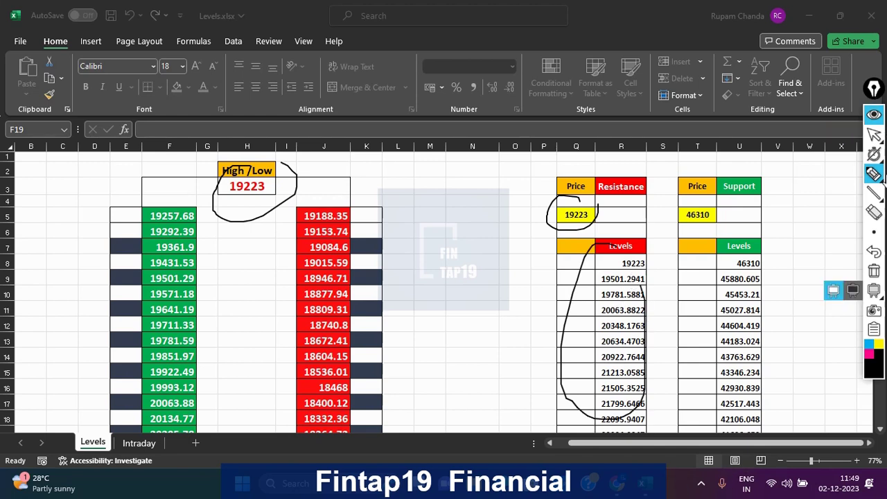
pyautogui.click(874, 134)
pyautogui.click(701, 483)
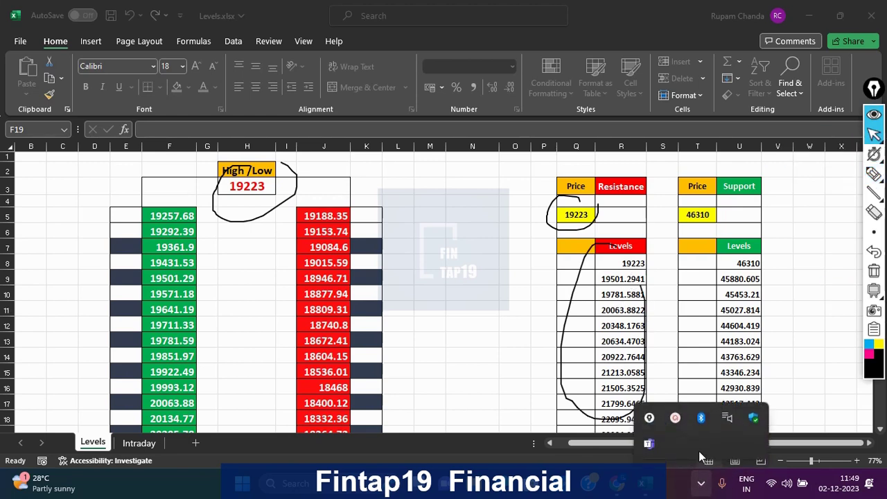